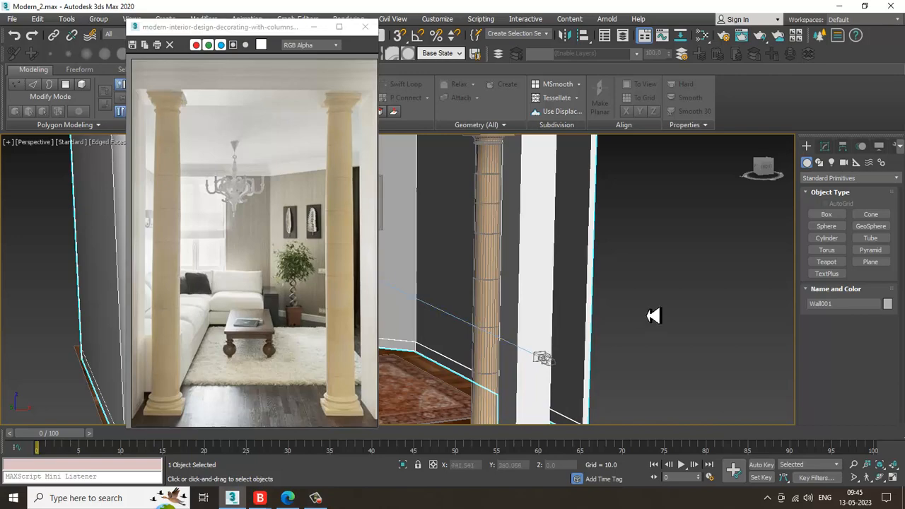
Select the plain grey book lying under the yellow book on the coffee table.
scroll(596, 266, down, 2)
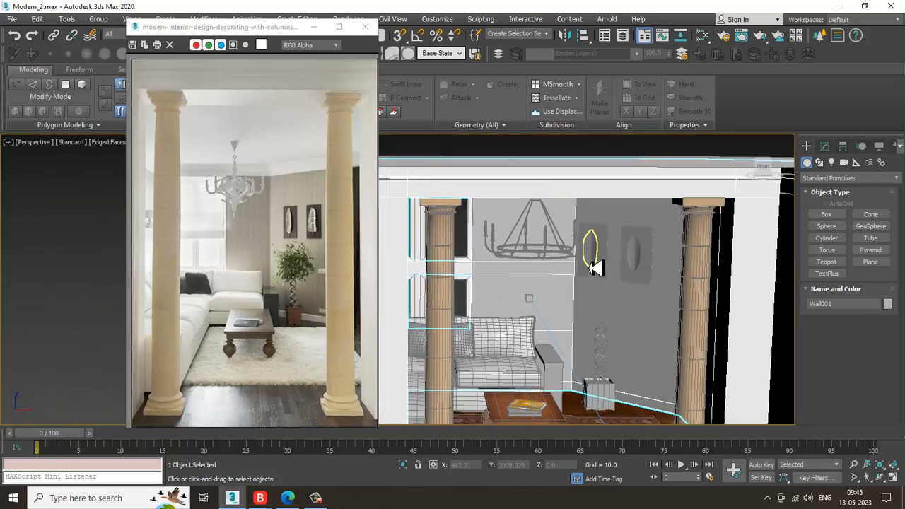
scroll(593, 259, up, 3)
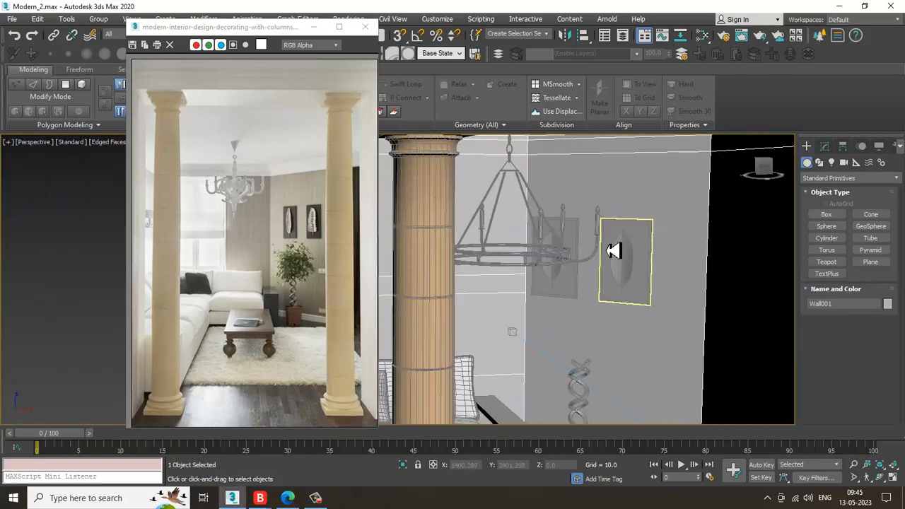
scroll(580, 196, down, 5)
alt+middle_drag(602, 234, 665, 281)
scroll(607, 330, up, 5)
scroll(471, 305, up, 3)
middle_drag(512, 223, 535, 305)
scroll(535, 305, up, 3)
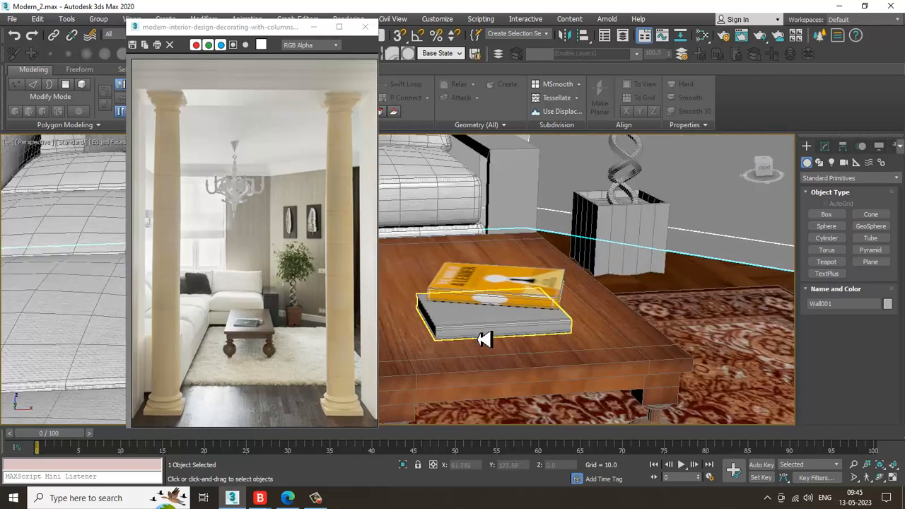
click(486, 334)
scroll(517, 329, up, 6)
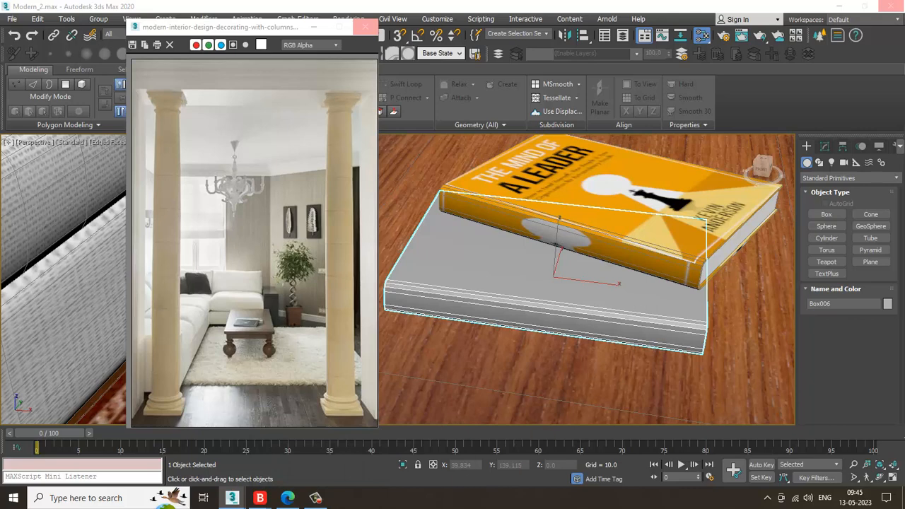
click(316, 498)
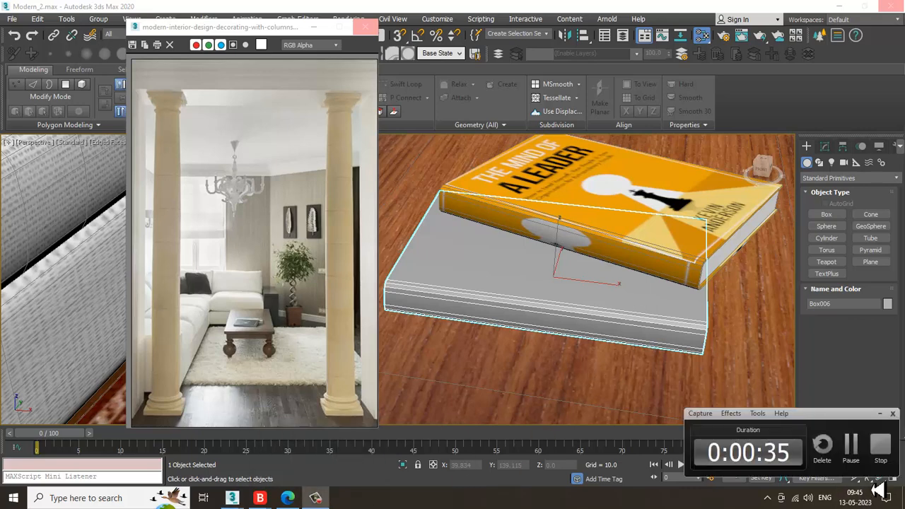
click(860, 453)
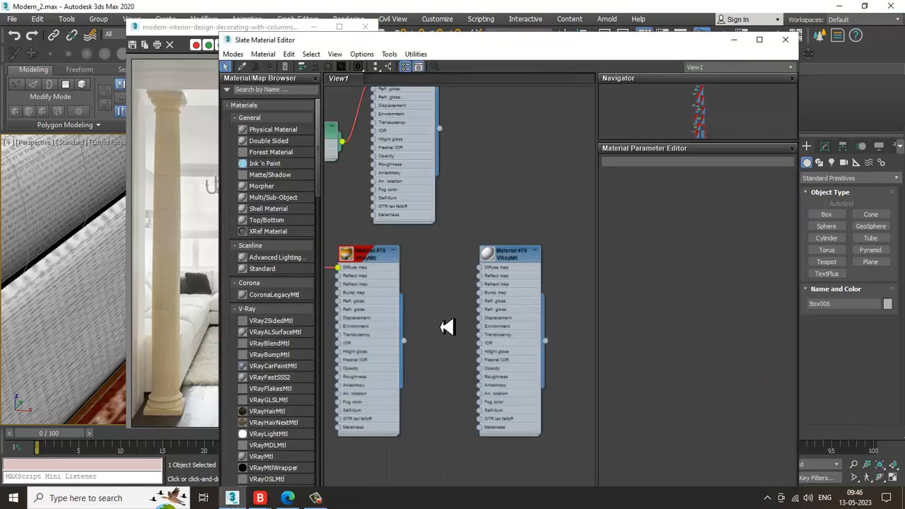
Add a new VRayMtl material node in free space below the existing nodes of the Slate Material Editor.
middle_drag(447, 326, 468, 162)
drag(312, 456, 429, 344)
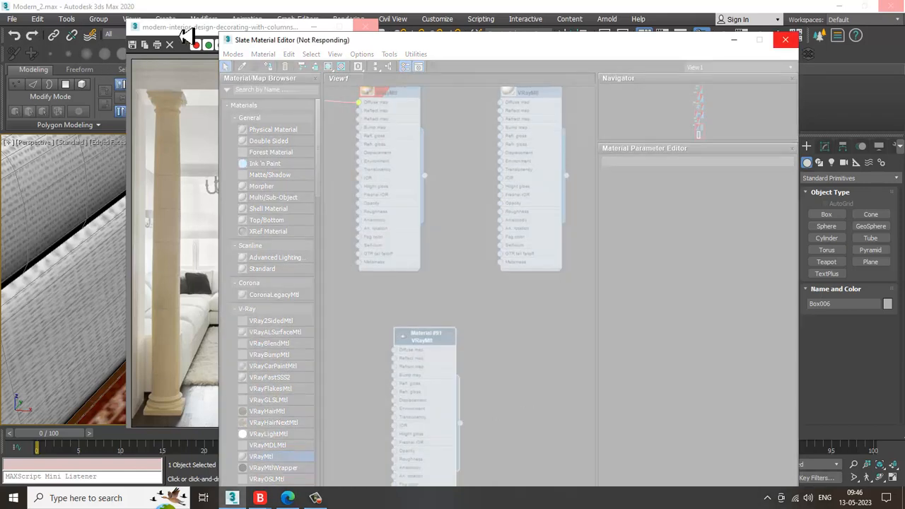
click(320, 499)
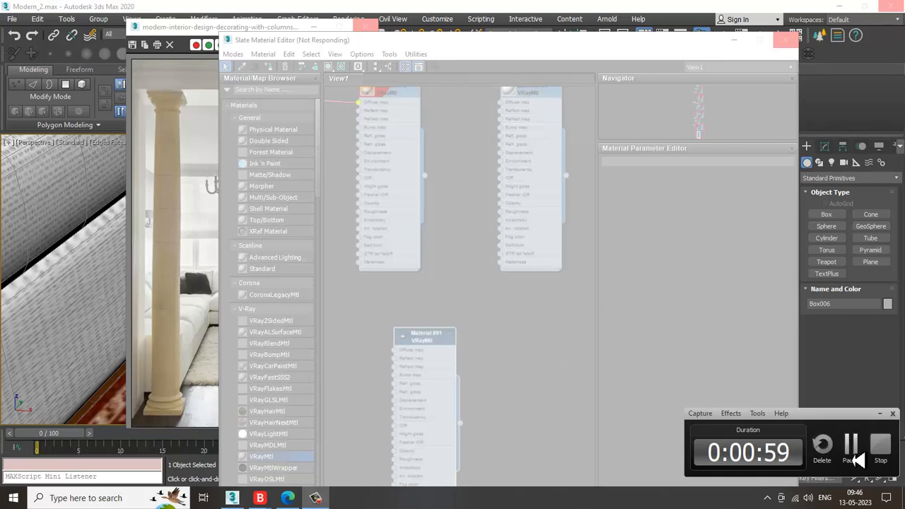
click(853, 445)
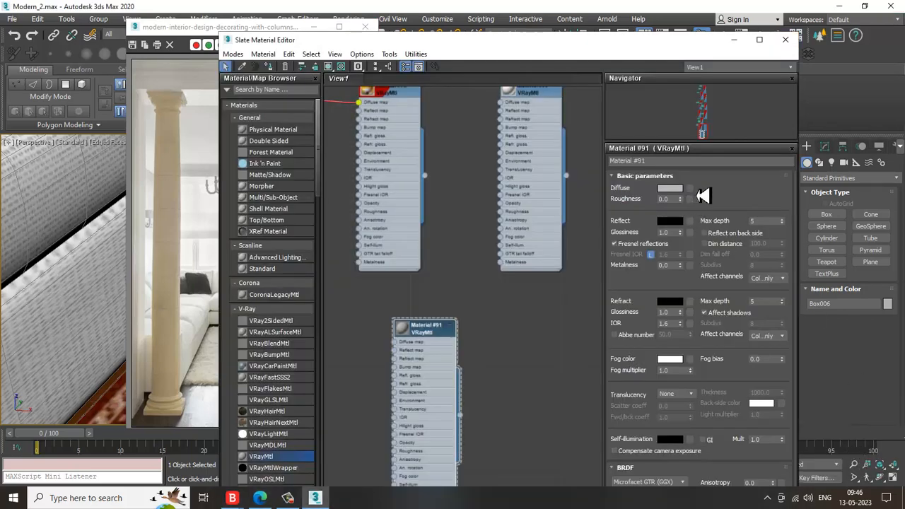
Load the Fortress of Blood cover image from the May 2023 Interior textures folder Tex on drive D as the new material's diffuse bitmap.
click(690, 189)
double_click(546, 135)
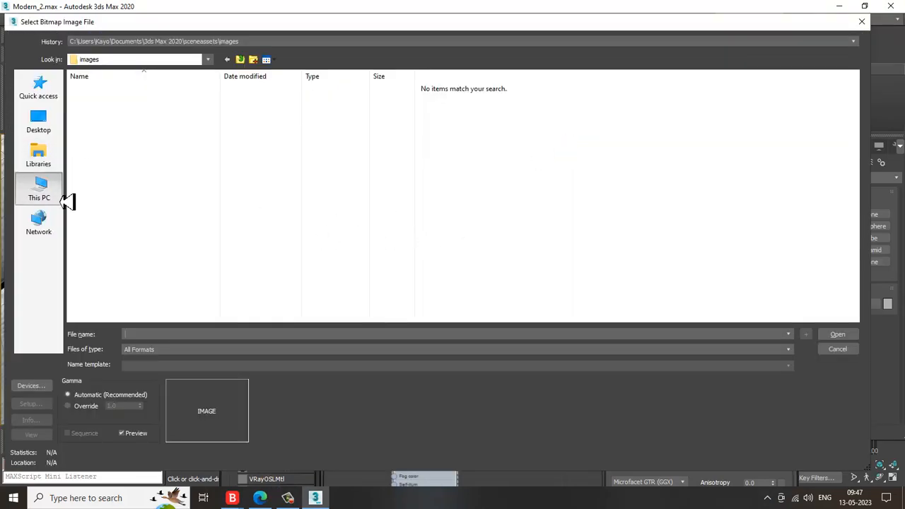
click(40, 189)
double_click(234, 182)
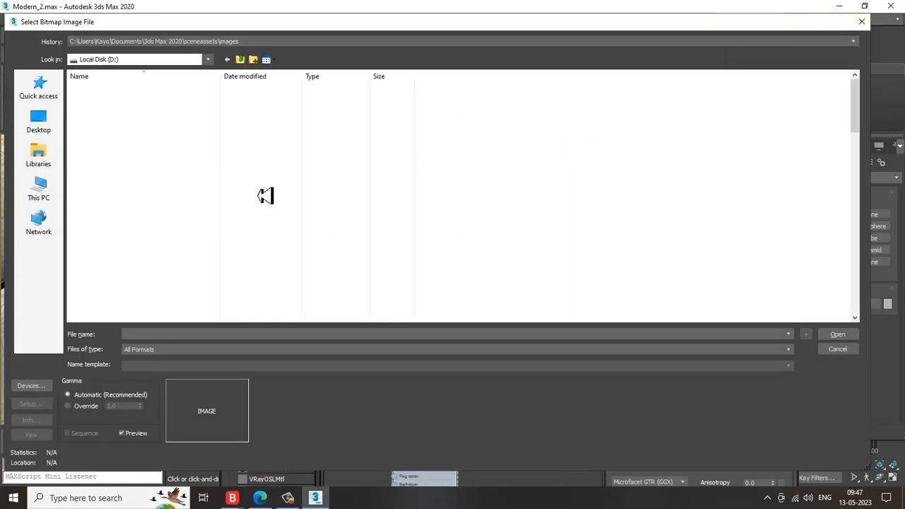
click(167, 188)
scroll(167, 187, up, 5)
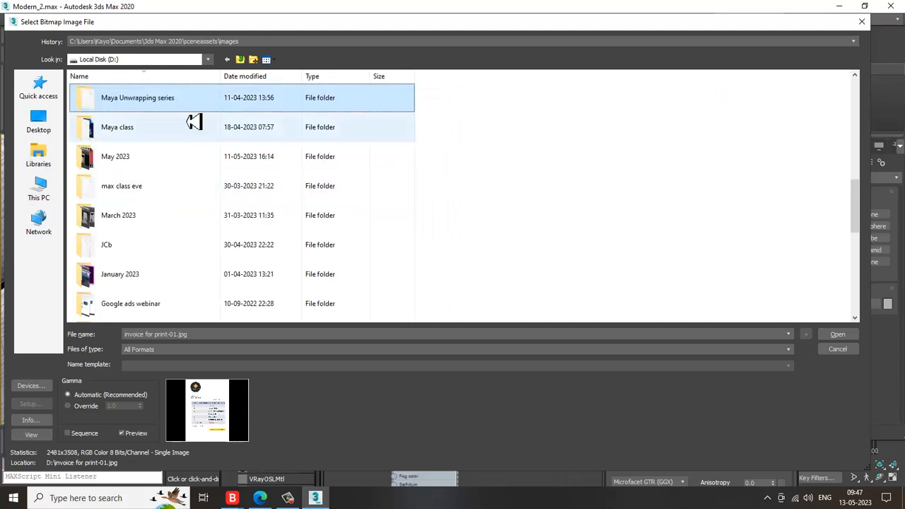
double_click(178, 160)
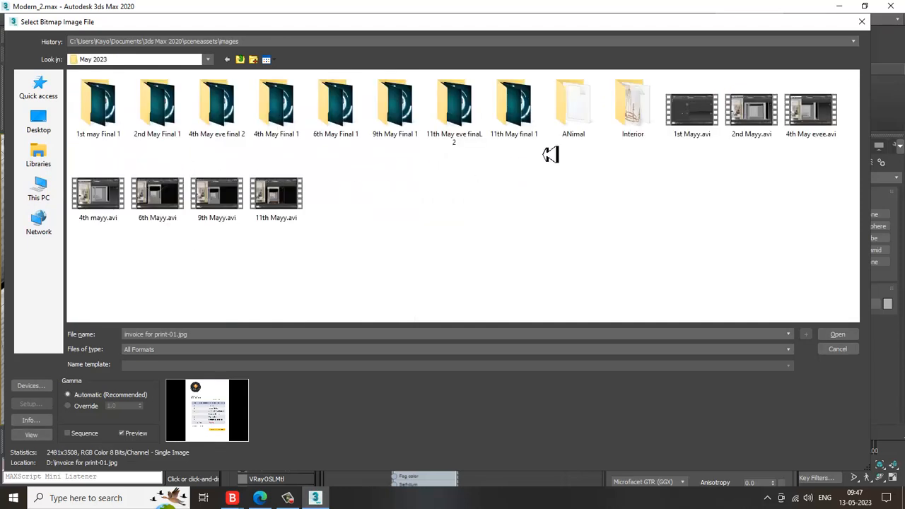
double_click(648, 113)
double_click(98, 104)
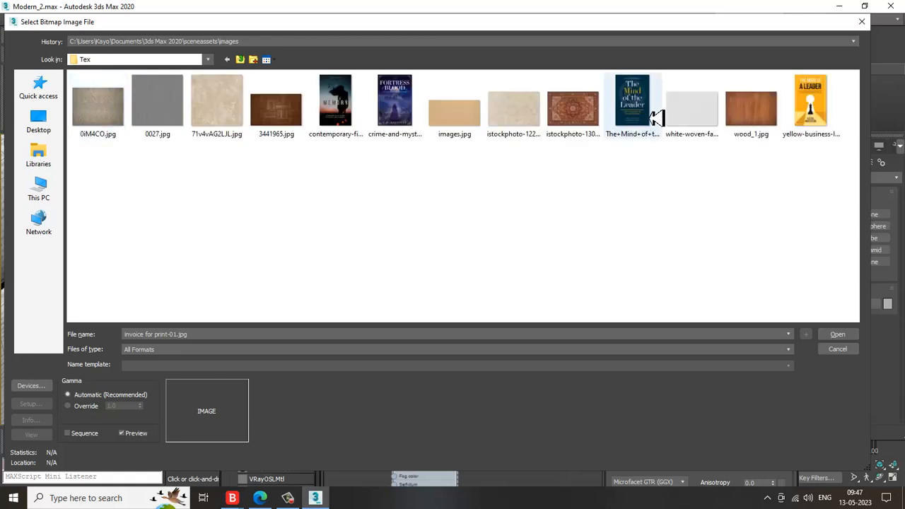
double_click(414, 119)
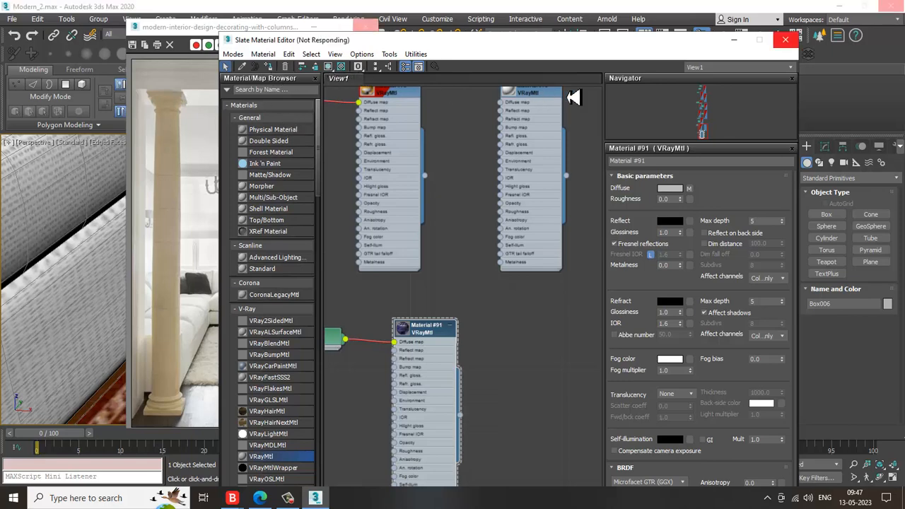
Show the new material's cover texture on the lower book in the viewport, and minimize the reference image and material editor.
click(207, 40)
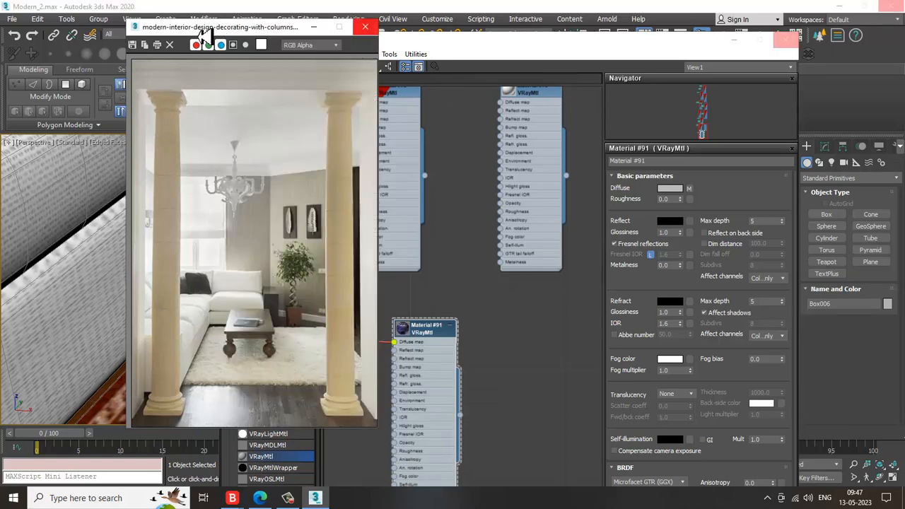
click(314, 29)
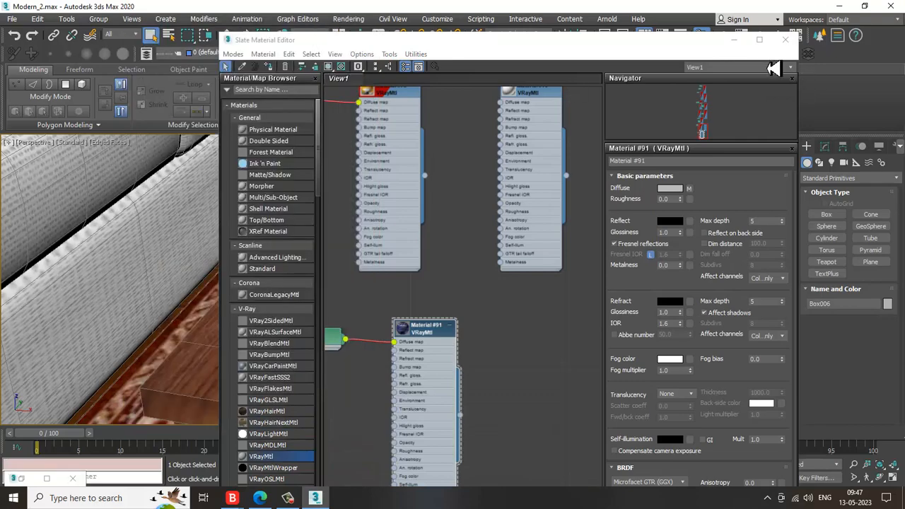
click(735, 40)
key(m)
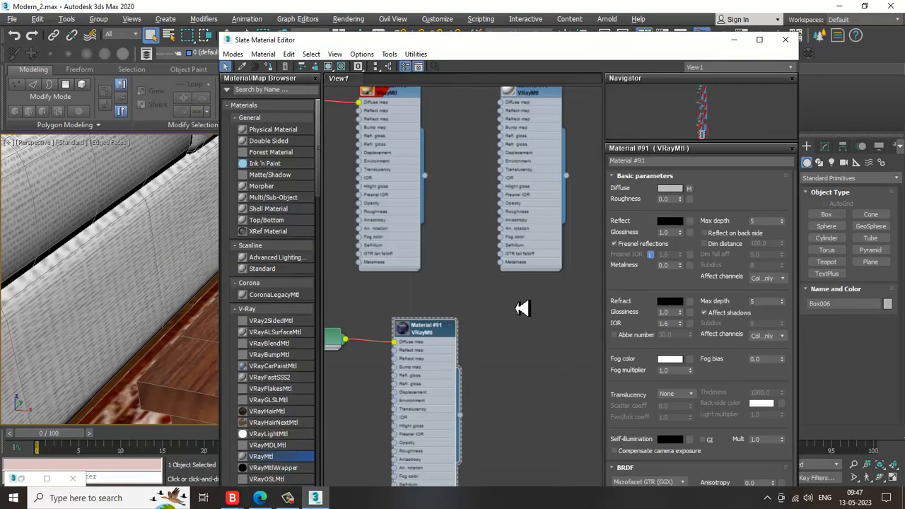
click(329, 66)
click(734, 40)
Add a UVW Map modifier to the lower book and set its mapping type to Box.
alt+middle_drag(430, 329, 552, 290)
click(825, 147)
click(833, 194)
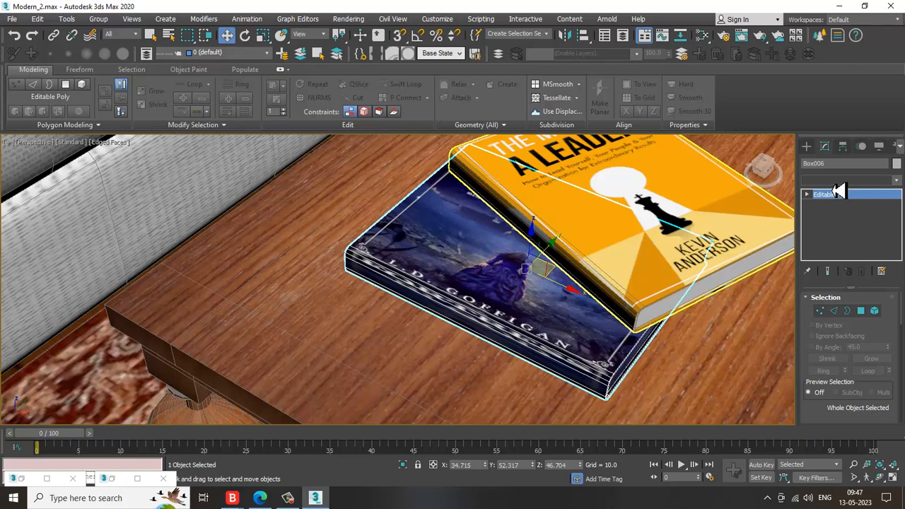
click(847, 182)
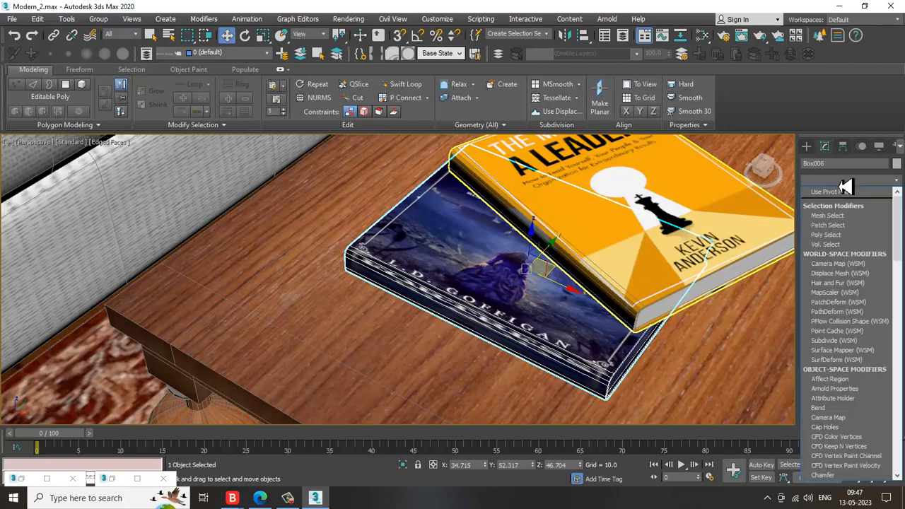
key(u)
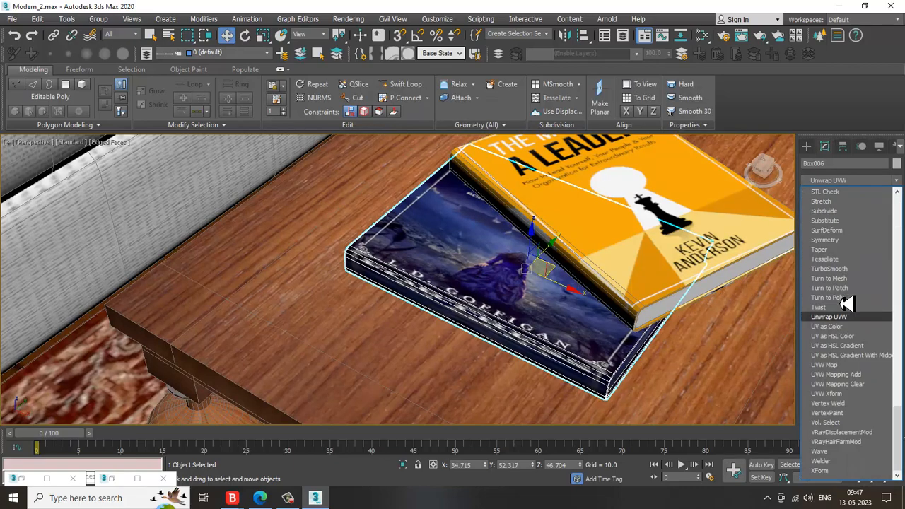
click(852, 365)
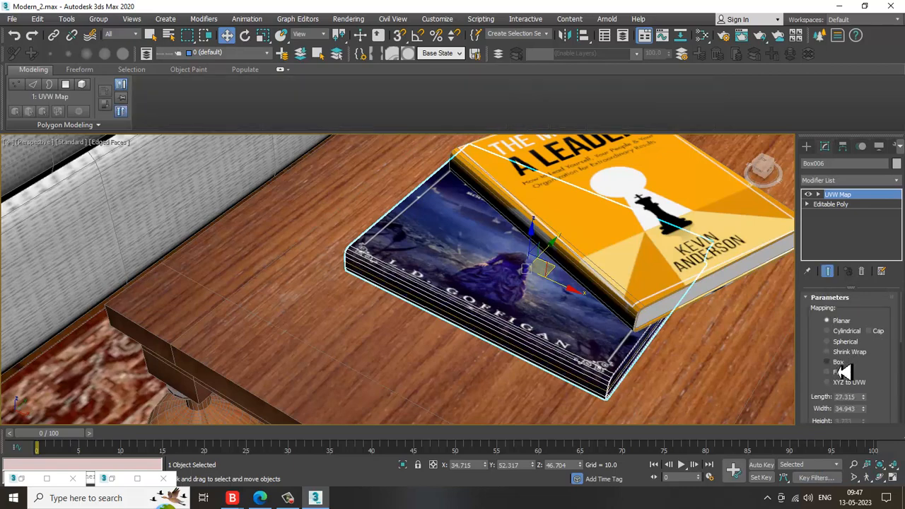
click(840, 365)
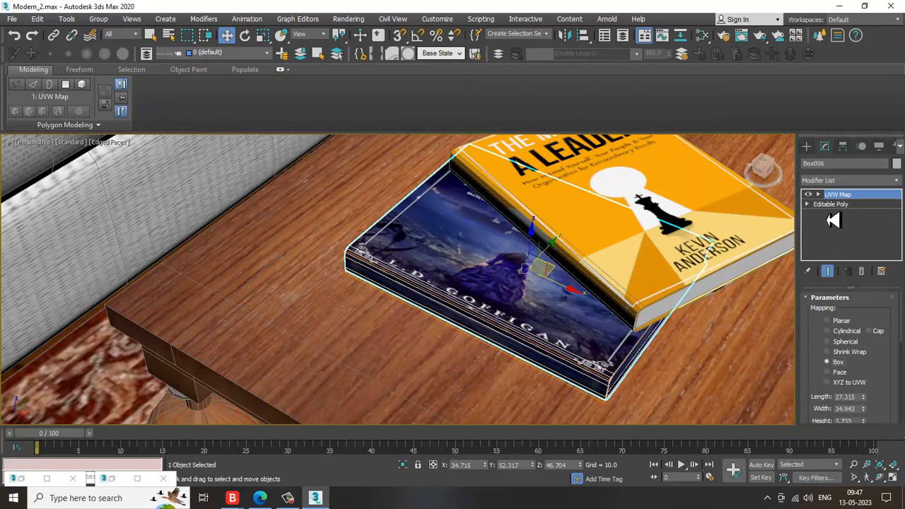
Rotate the UVW Map gizmo by 90 degrees within the book's cover plane using angle snap, and fit it to the book.
click(818, 194)
click(838, 204)
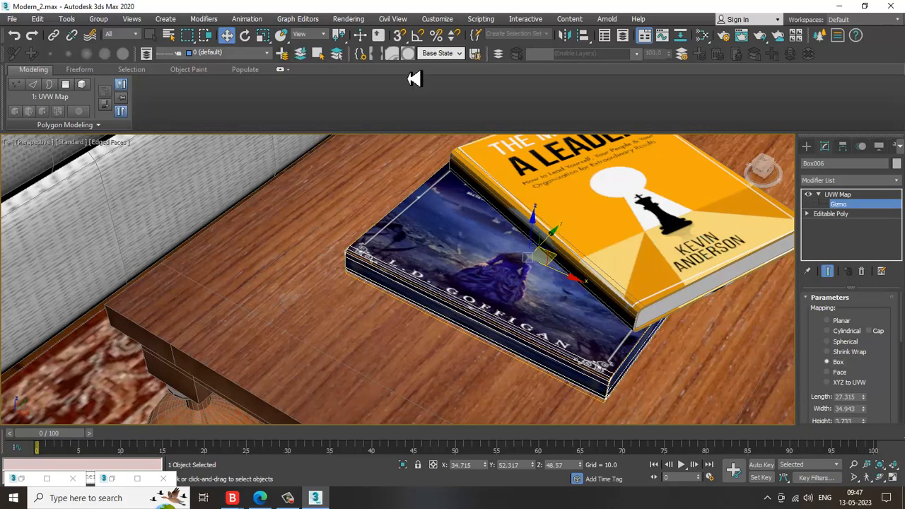
right_click(418, 35)
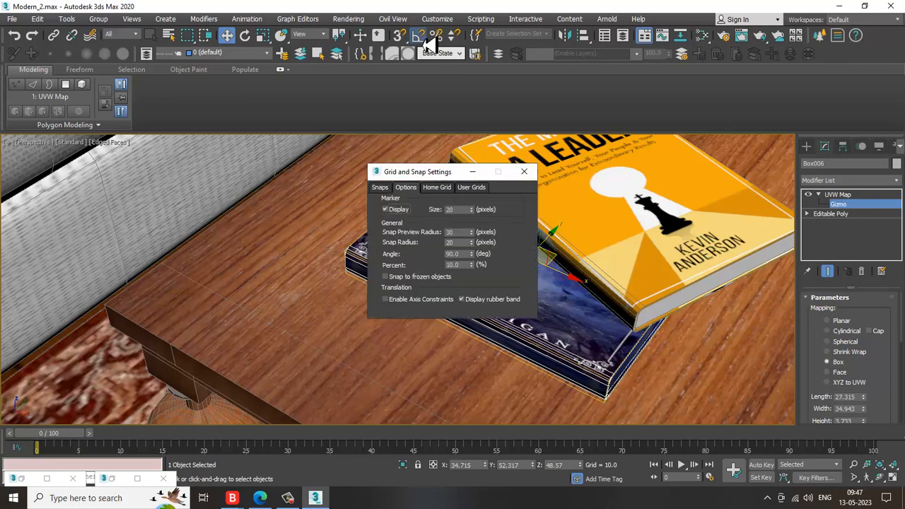
click(524, 171)
key(e)
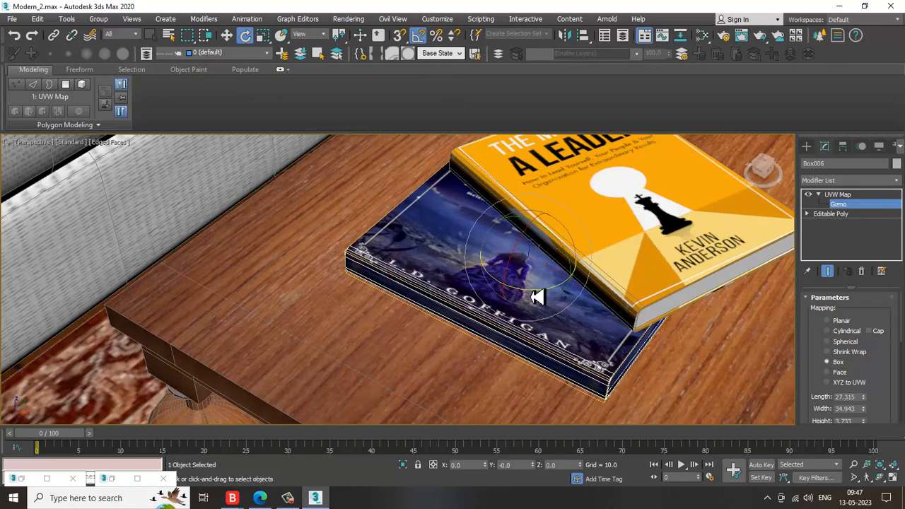
drag(536, 299, 542, 295)
key(w)
scroll(889, 401, down, 5)
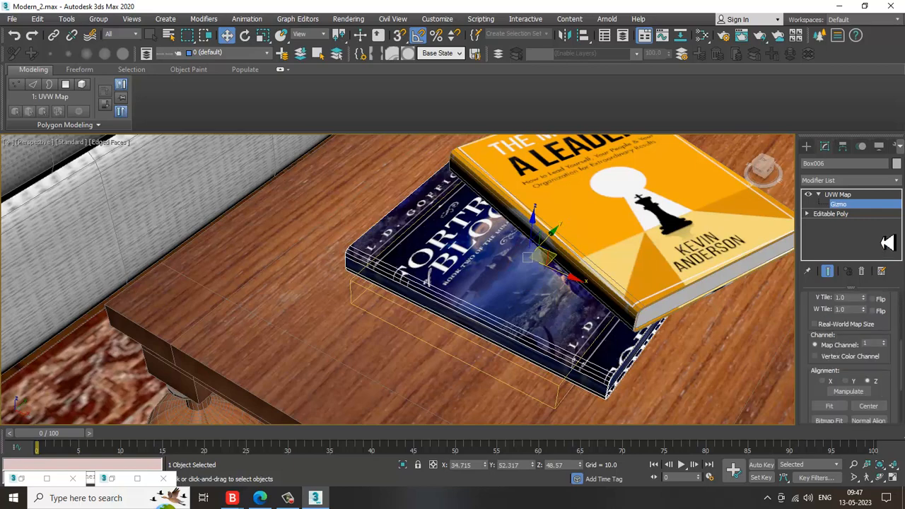
click(839, 375)
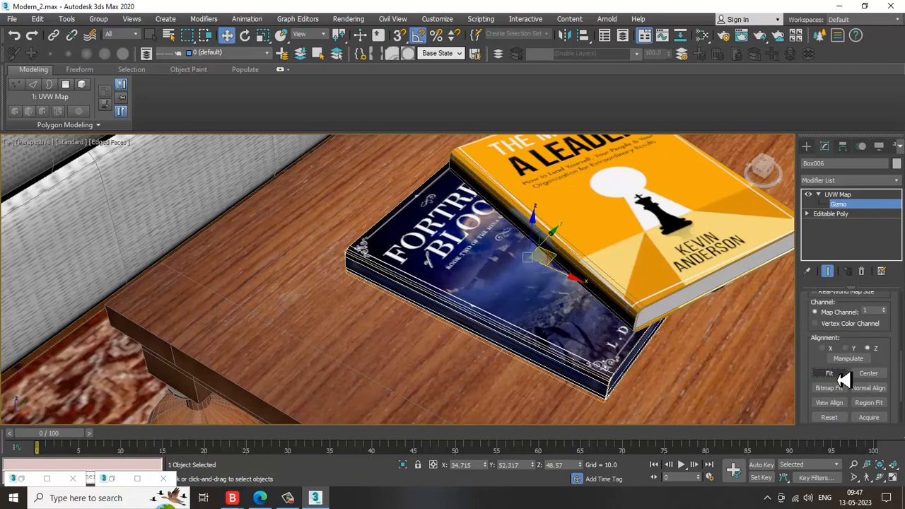
Increase the box mapping height of the lower book to about 24.15 to adjust the texture on its sides.
alt+middle_drag(530, 329, 750, 360)
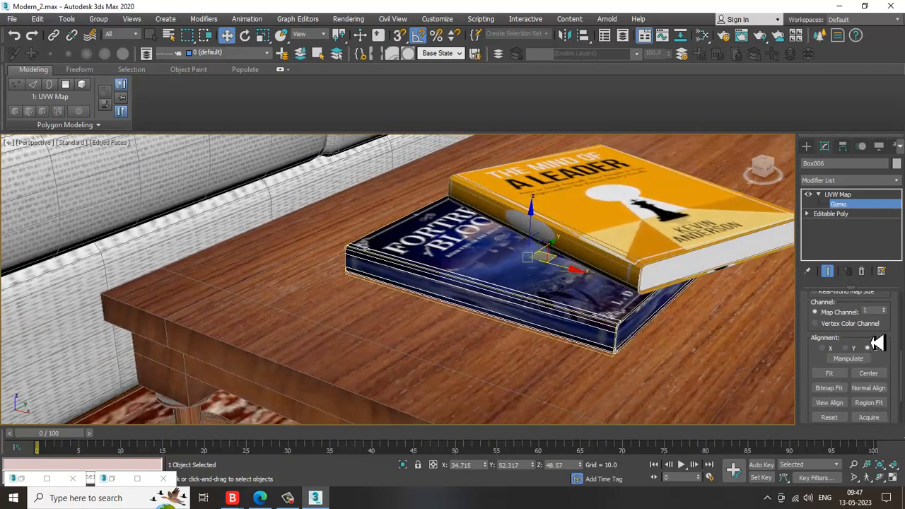
scroll(817, 361, up, 5)
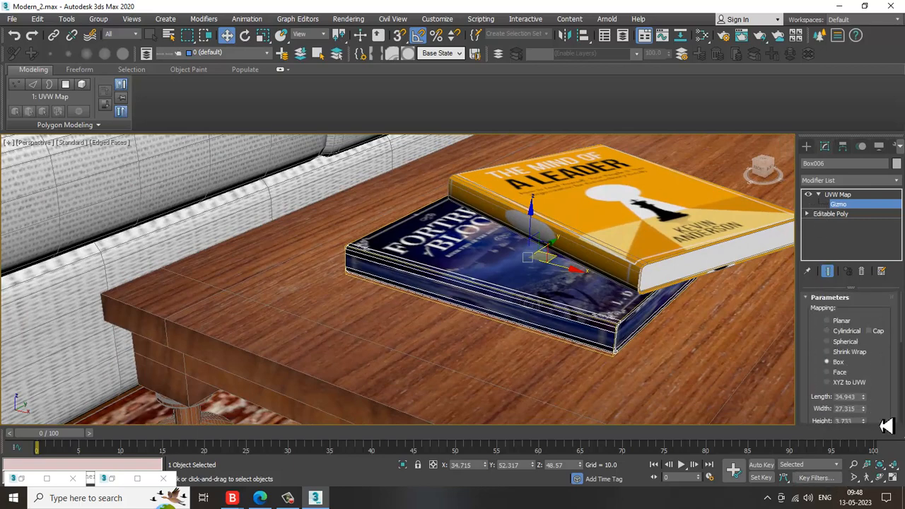
scroll(888, 357, down, 1)
drag(862, 373, 848, 71)
alt+middle_drag(454, 236, 467, 260)
Convert the lower book to an Editable Poly.
right_click(465, 259)
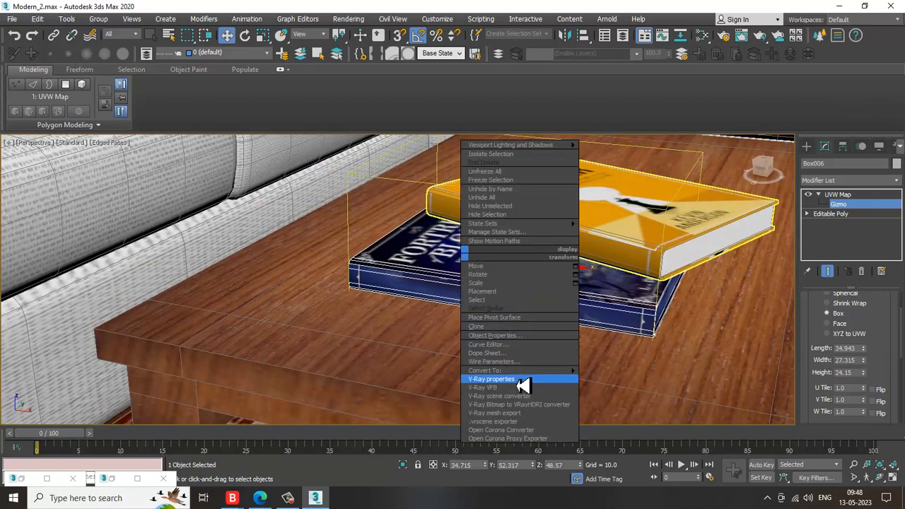
mouse_move(573, 370)
click(654, 380)
Select both small throw pillows at the corner of the sofa together.
scroll(532, 275, down, 10)
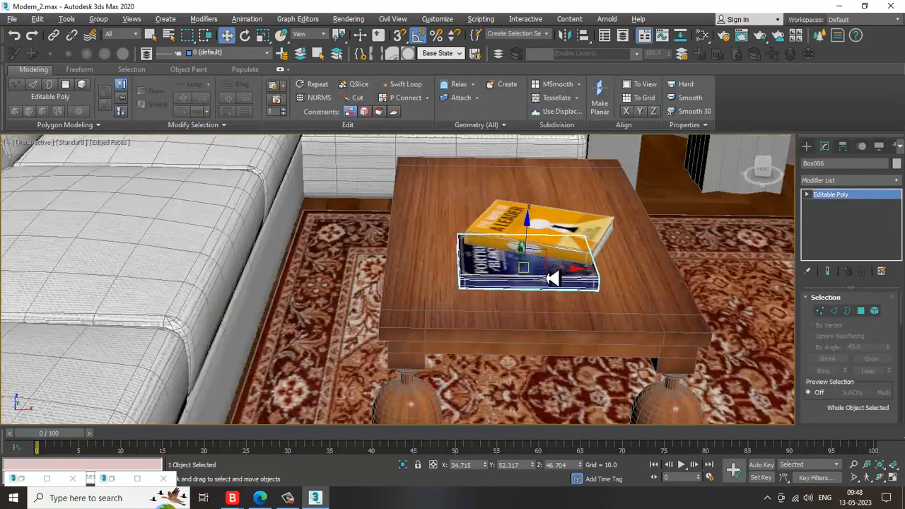
alt+middle_drag(522, 281, 500, 264)
scroll(491, 262, down, 8)
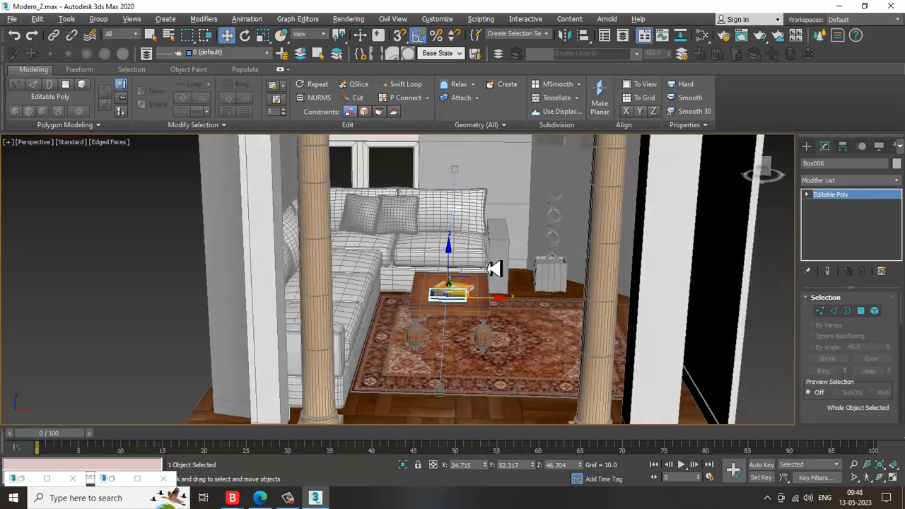
scroll(460, 307, up, 12)
scroll(417, 322, down, 4)
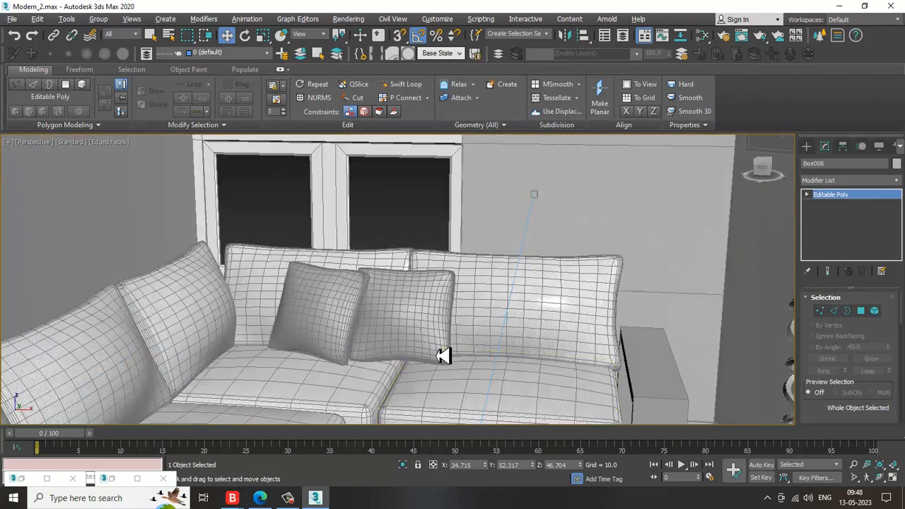
click(414, 323)
ctrl+click(347, 313)
middle_drag(556, 336, 557, 264)
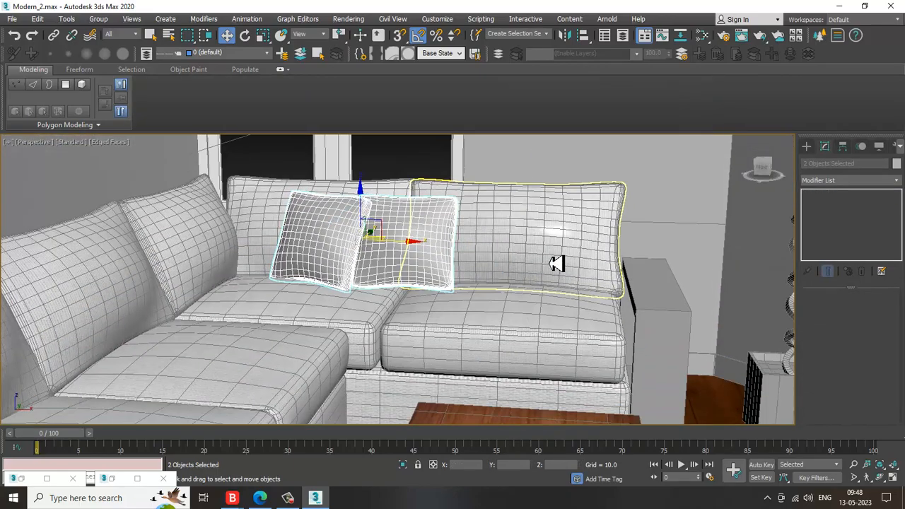
Create a new VRayMtl named Fabric and load 0027.jpg as its diffuse bitmap.
key(m)
middle_drag(484, 401, 398, 247)
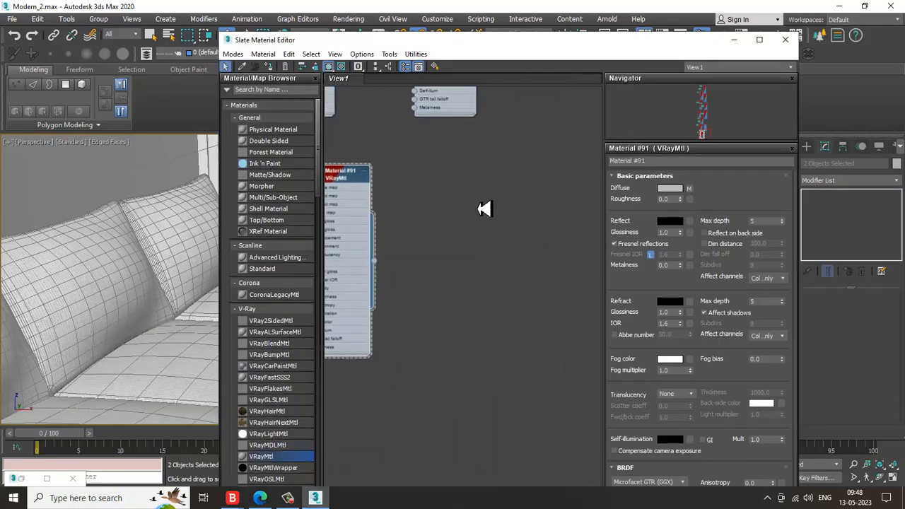
drag(484, 209, 469, 203)
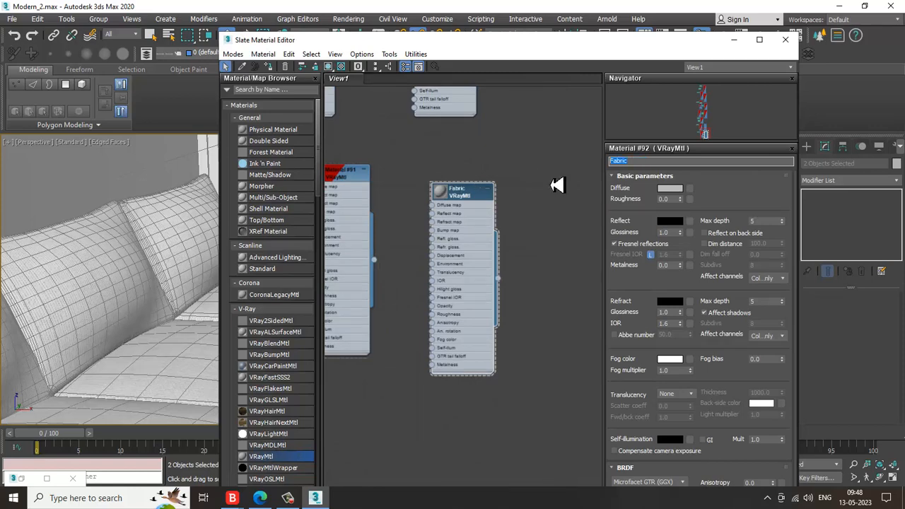
click(691, 190)
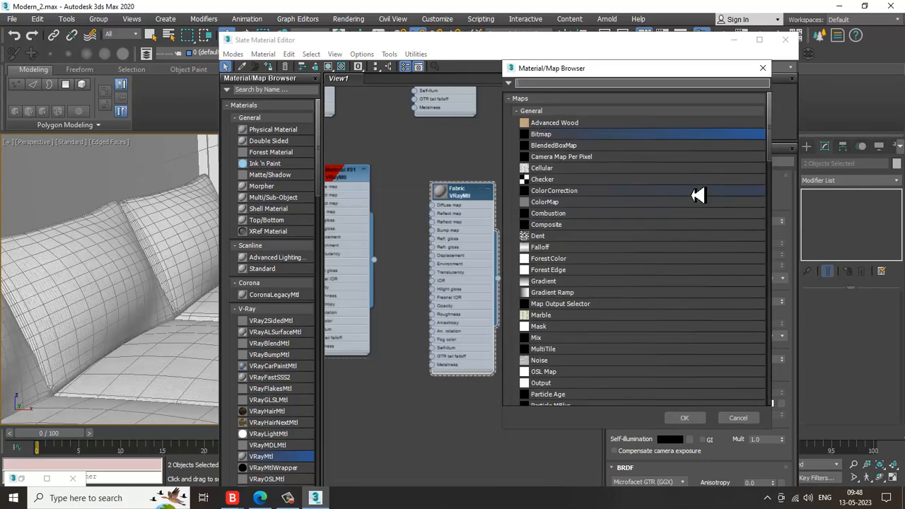
double_click(598, 136)
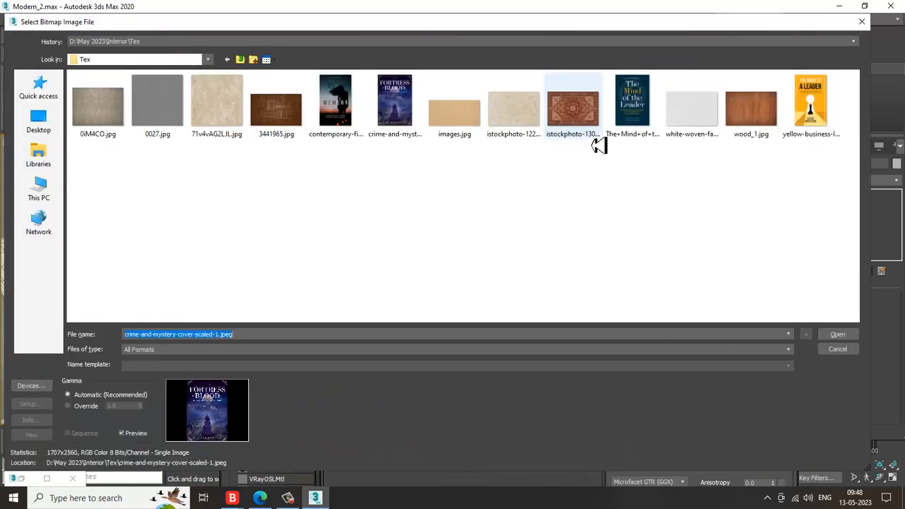
double_click(147, 107)
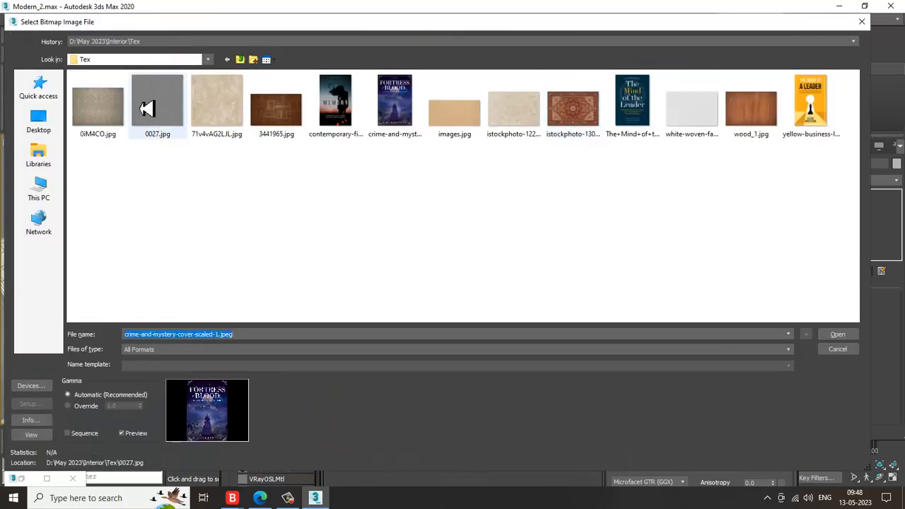
Assign the new fabric material to both selected throw pillows, renaming it Fabric11, and display its texture in the viewport.
click(270, 67)
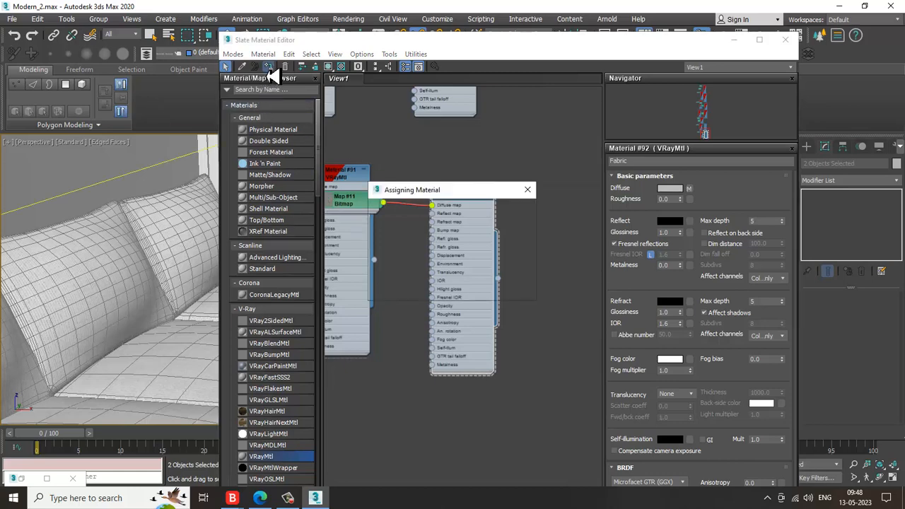
click(428, 242)
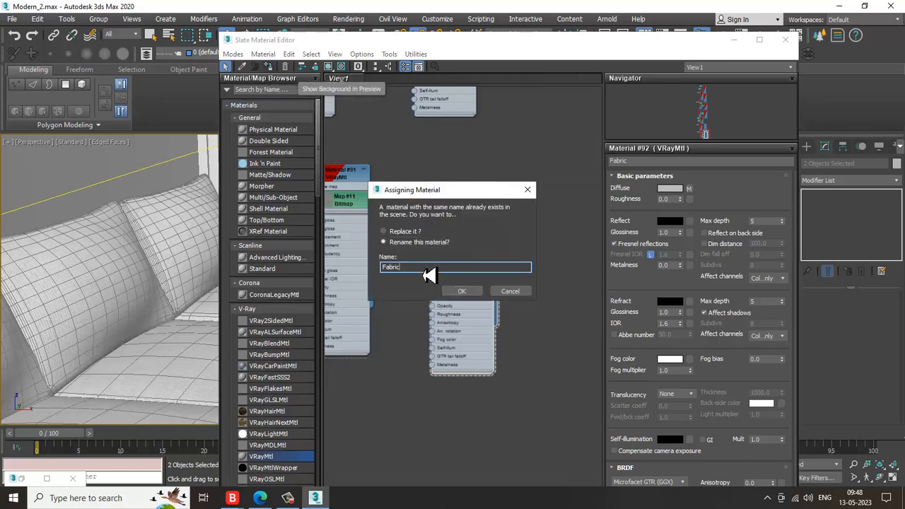
text(11)
click(461, 291)
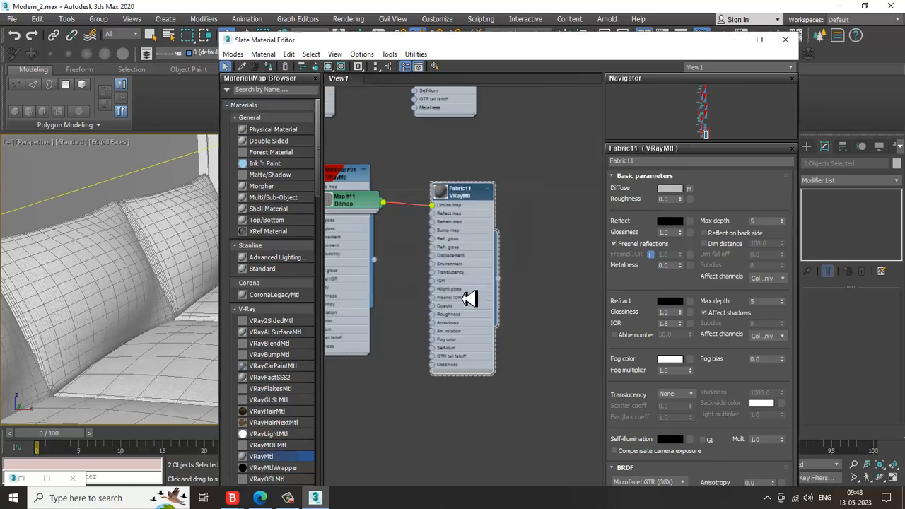
click(330, 68)
click(735, 41)
Add a UVW Map modifier with Box mapping to the right throw pillow.
click(441, 259)
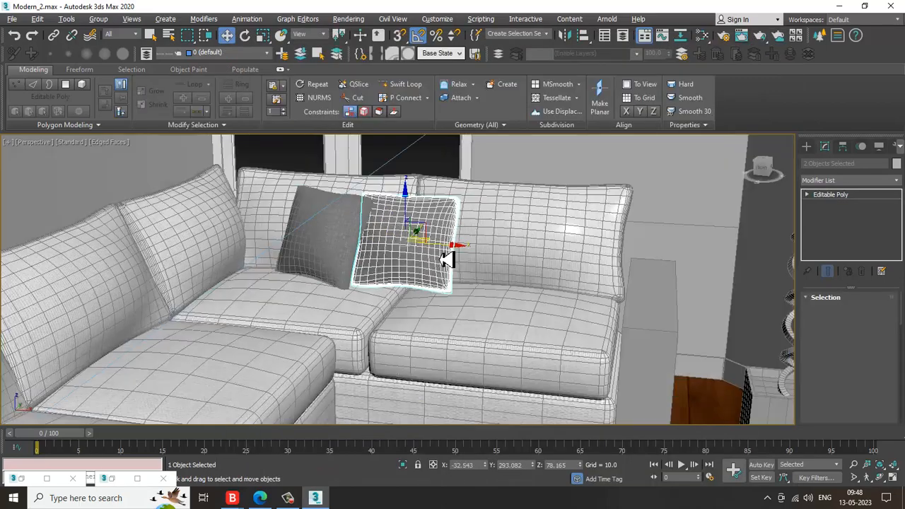
key(z)
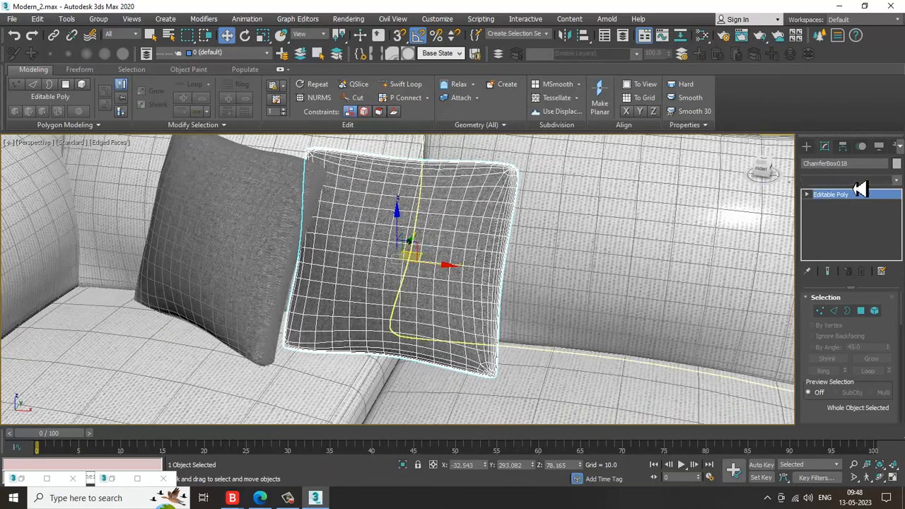
click(860, 180)
key(u)
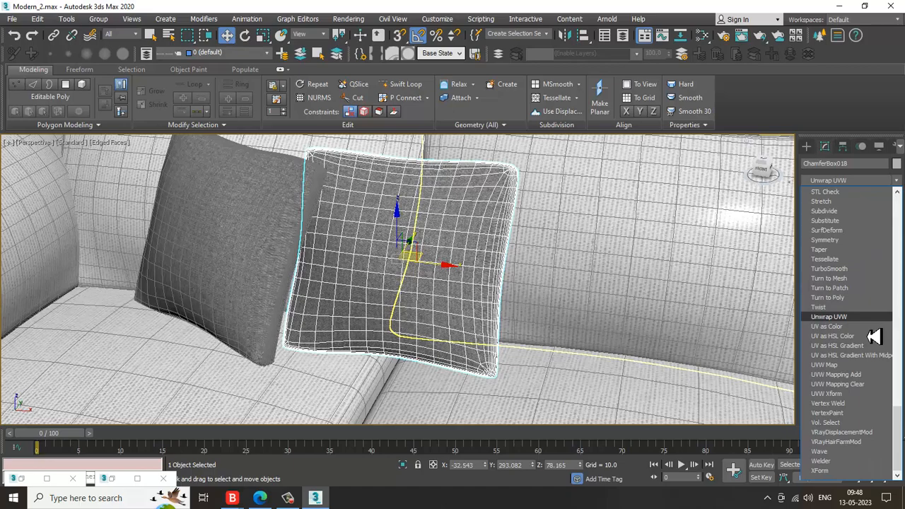
click(851, 366)
click(836, 363)
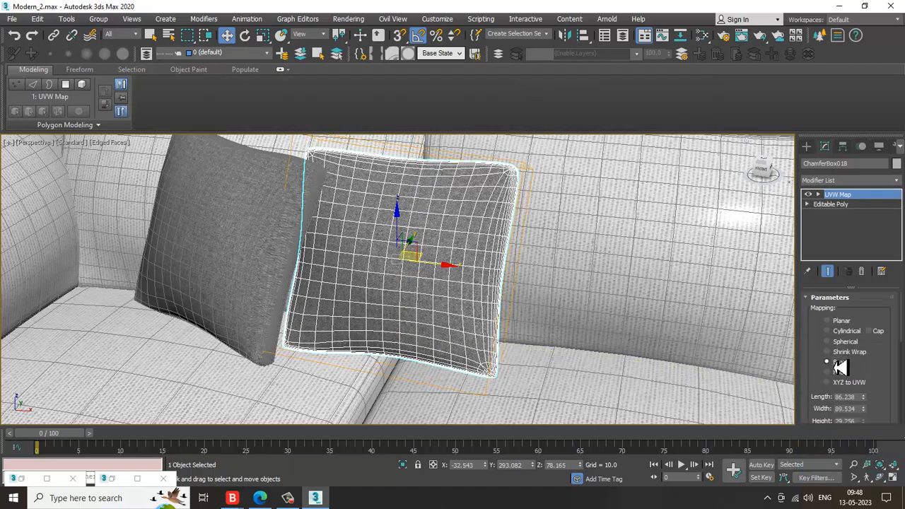
alt+middle_drag(693, 311, 465, 264)
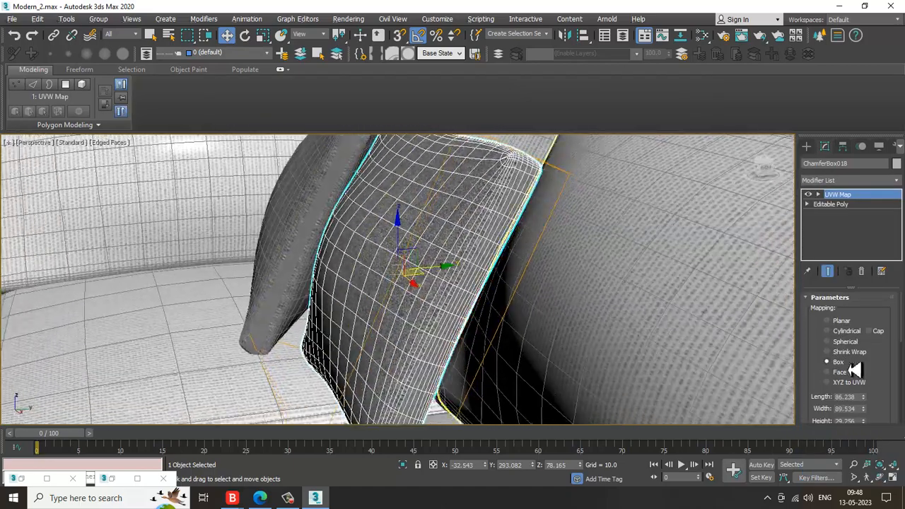
drag(864, 409, 863, 367)
key(ctrl+z)
Add a UVW Map modifier with Box mapping to the left throw pillow.
alt+middle_drag(389, 232, 488, 229)
click(293, 234)
click(848, 180)
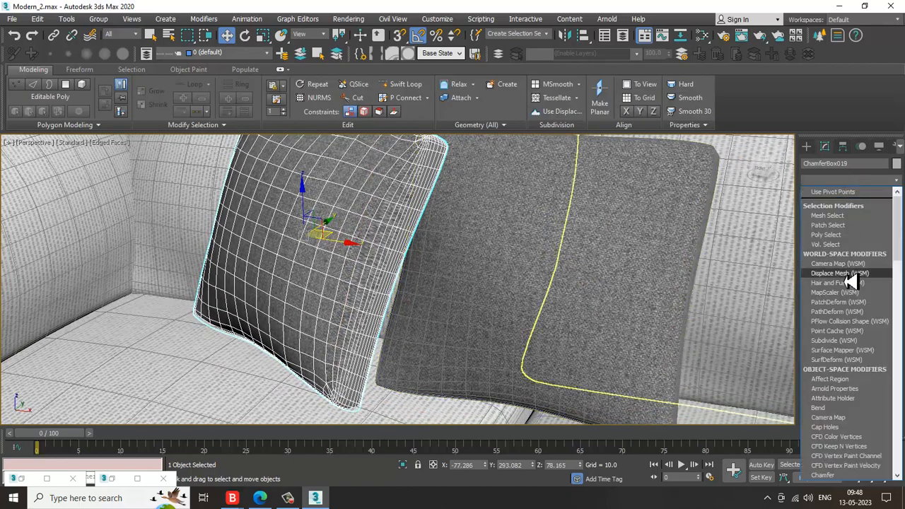
scroll(855, 290, down, 10)
click(857, 374)
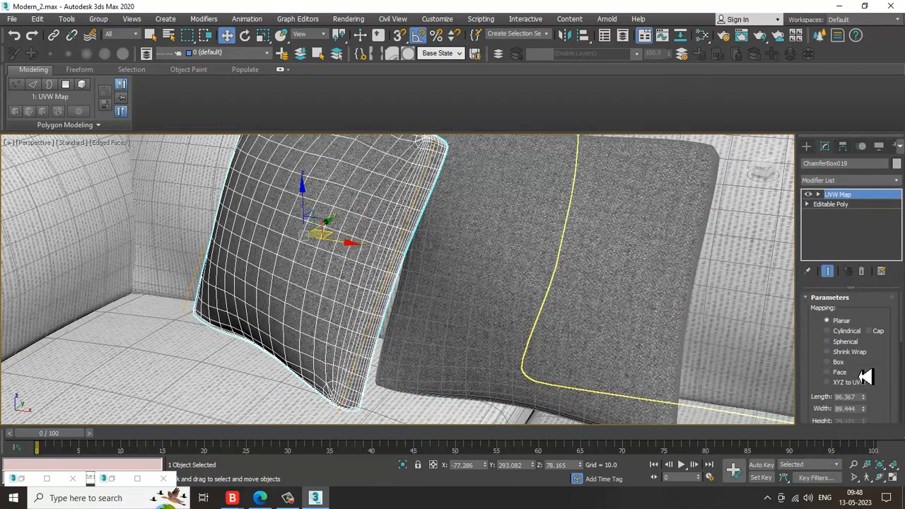
click(840, 363)
Increase the left throw pillow's box mapping height to about 43.1.
alt+middle_drag(713, 322, 579, 298)
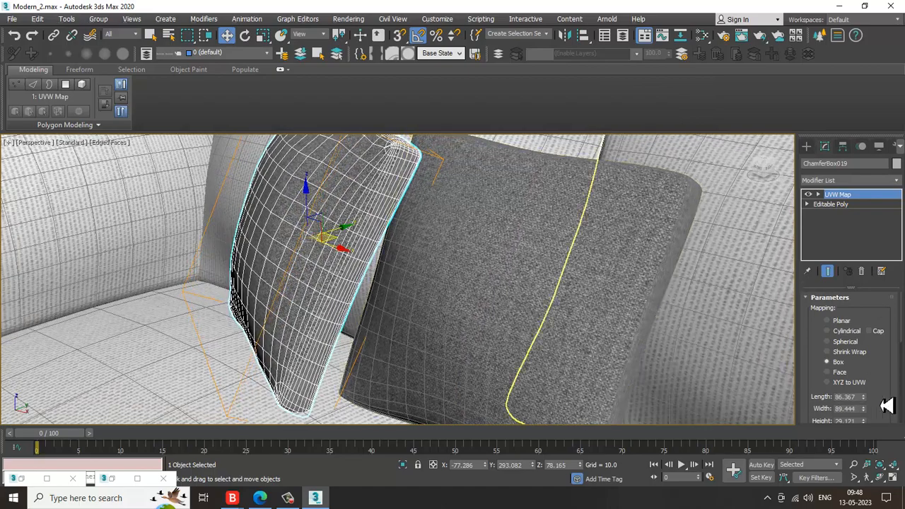
drag(874, 380, 874, 356)
drag(869, 402, 869, 373)
scroll(601, 305, down, 5)
alt+middle_drag(609, 301, 567, 291)
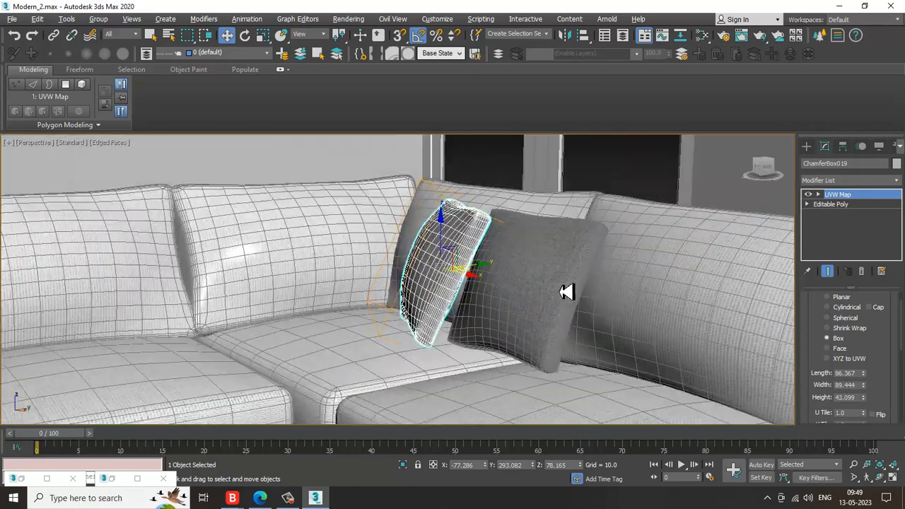
Increase the right throw pillow's box mapping height to about 90.84 to adjust the fabric texture on its sides.
scroll(532, 299, up, 8)
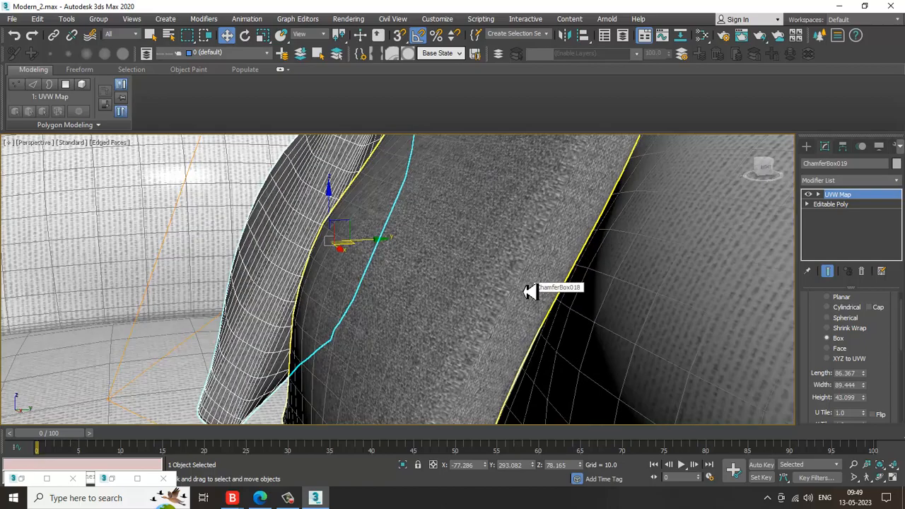
click(527, 291)
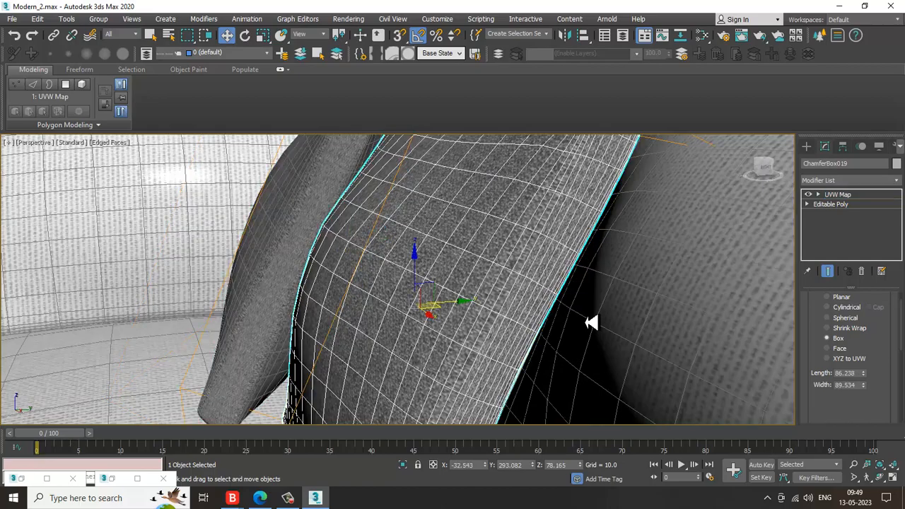
drag(864, 400, 851, 345)
scroll(481, 282, down, 6)
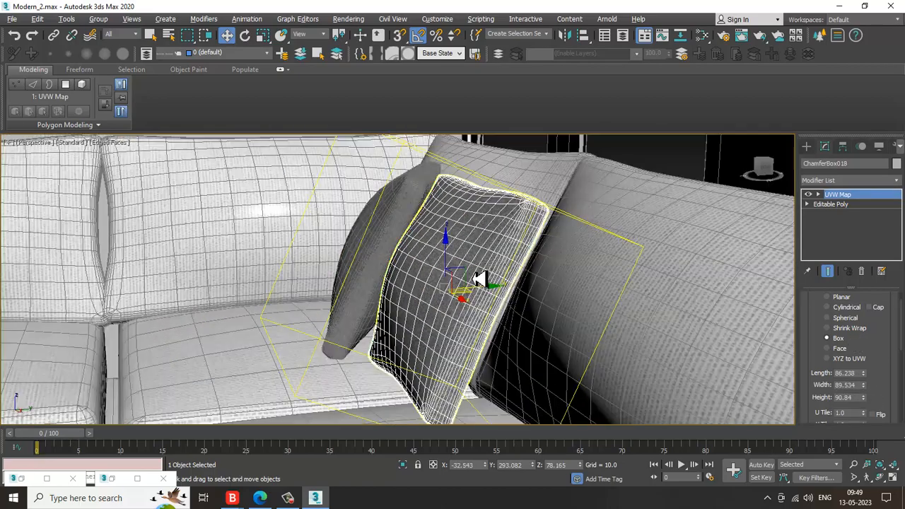
Increase the left throw pillow's box mapping height to about 68.96 to adjust the fabric texture on its sides.
alt+middle_drag(478, 279, 398, 267)
click(377, 253)
scroll(379, 257, up, 6)
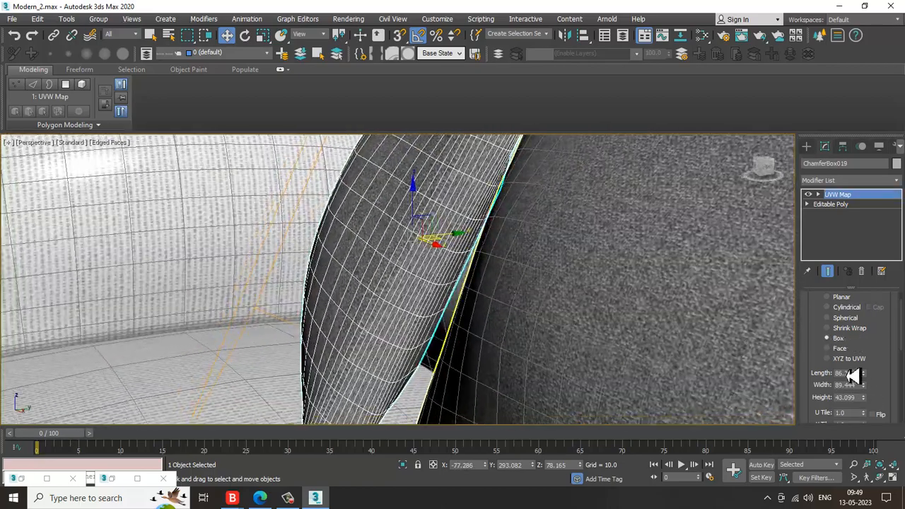
drag(864, 398, 864, 375)
scroll(457, 271, down, 6)
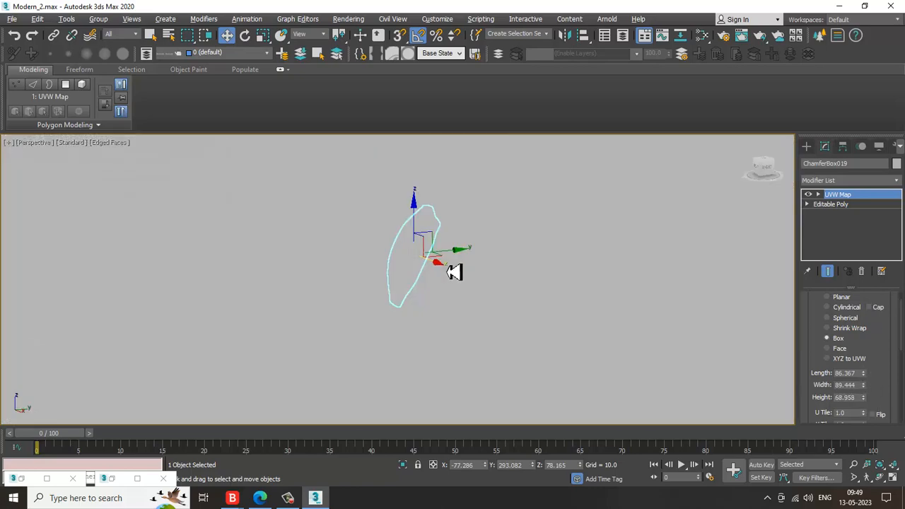
Convert both throw pillows to Editable Poly.
ctrl+click(461, 246)
right_click(467, 246)
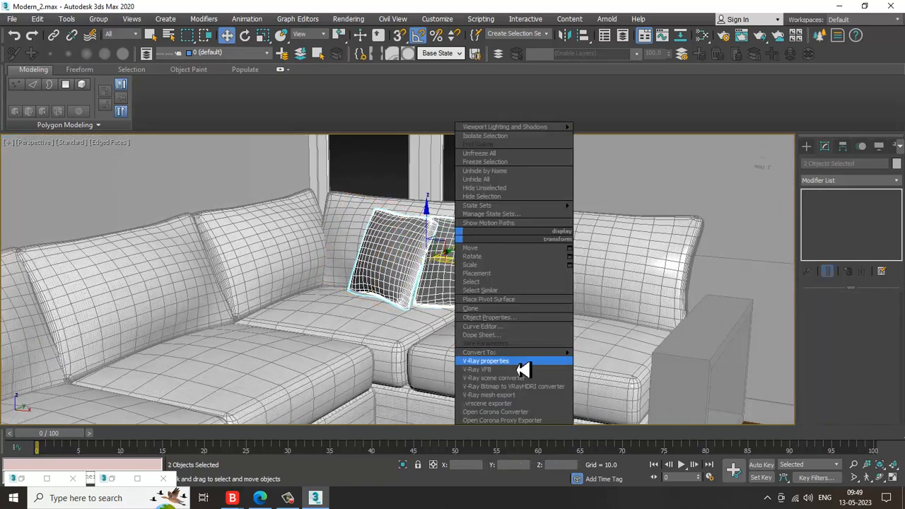
mouse_move(538, 362)
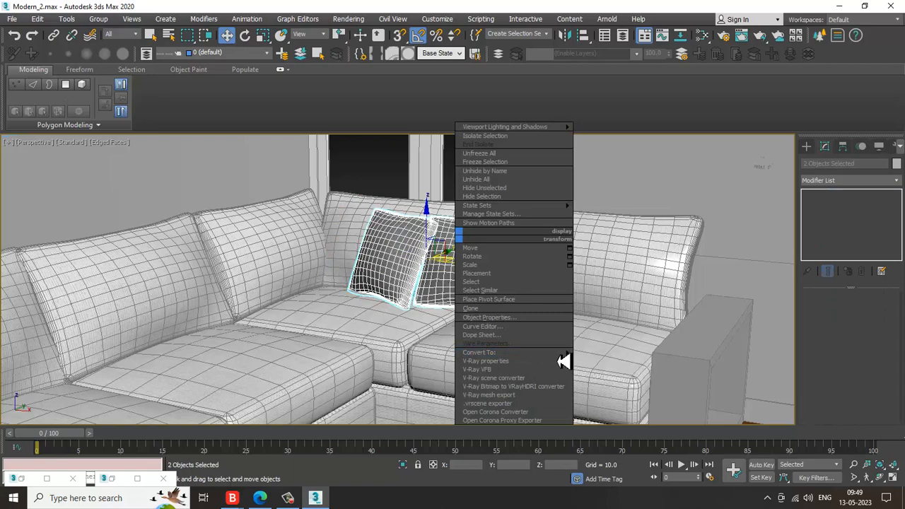
click(612, 363)
Restore the reference photo of the columned living room and place it beside the view of the whole room.
scroll(569, 286, down, 5)
middle_drag(570, 286, 449, 268)
alt+middle_drag(449, 267, 473, 270)
scroll(468, 267, down, 3)
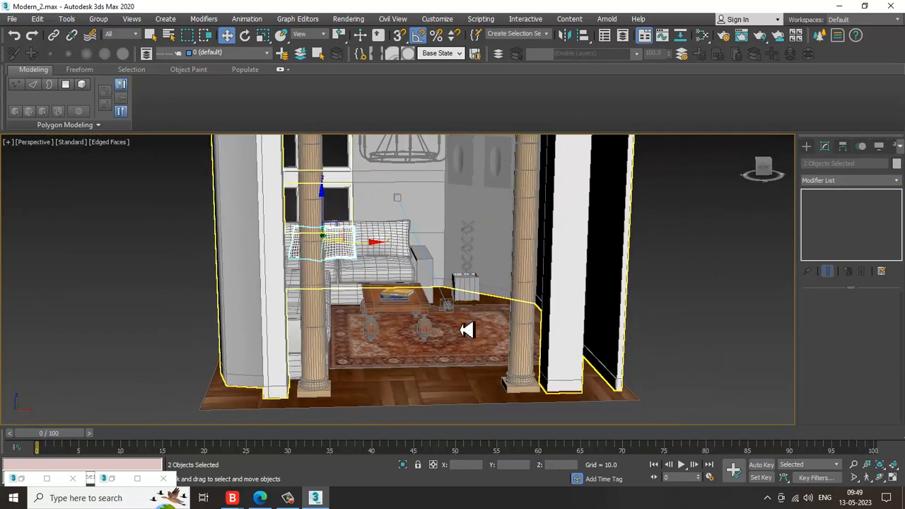
click(116, 480)
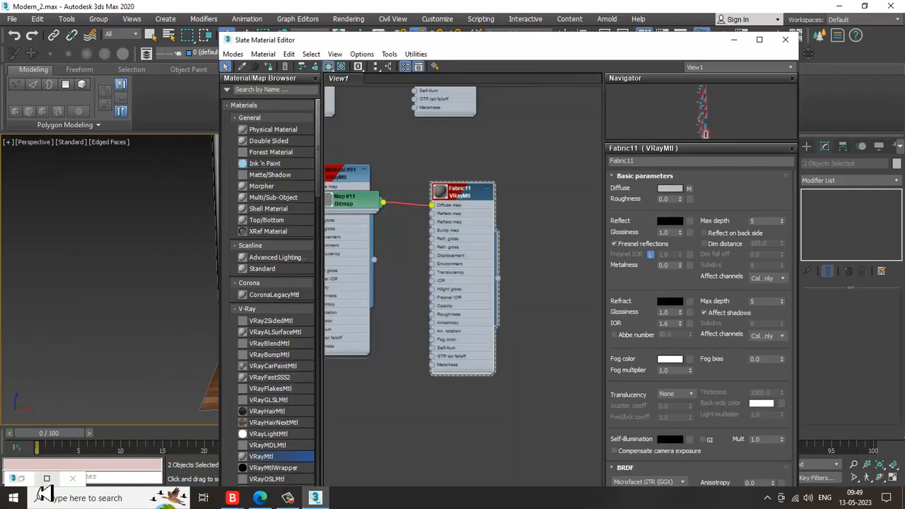
click(32, 478)
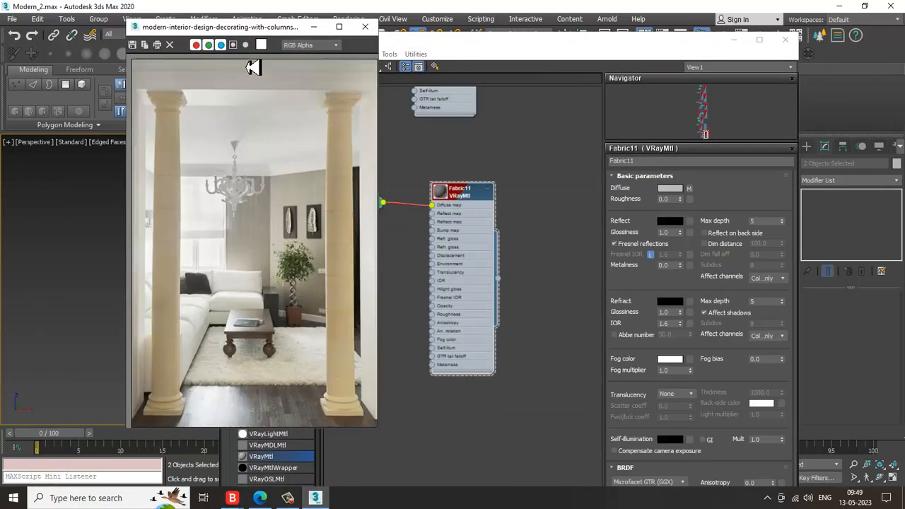
drag(243, 29, 114, 38)
click(736, 40)
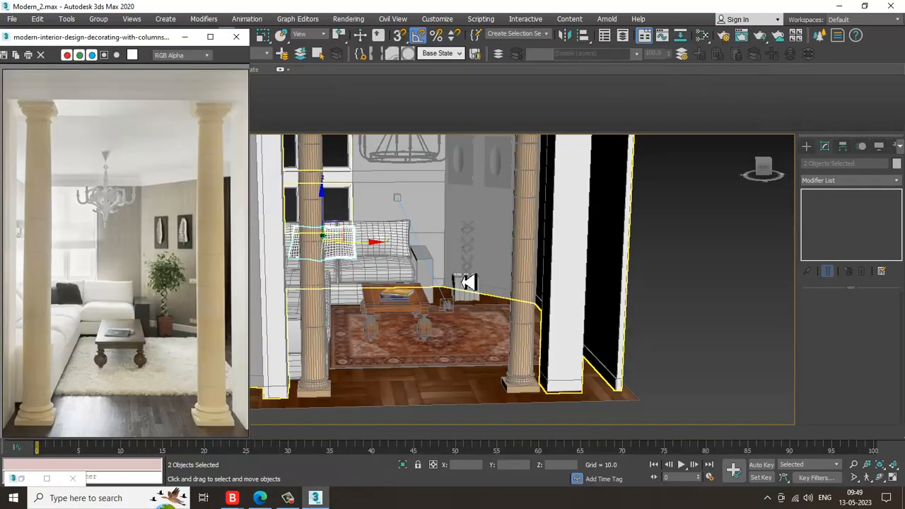
Assign the existing wood material, Material #16, to the box-shaped side table at the end of the sofa.
scroll(455, 303, up, 10)
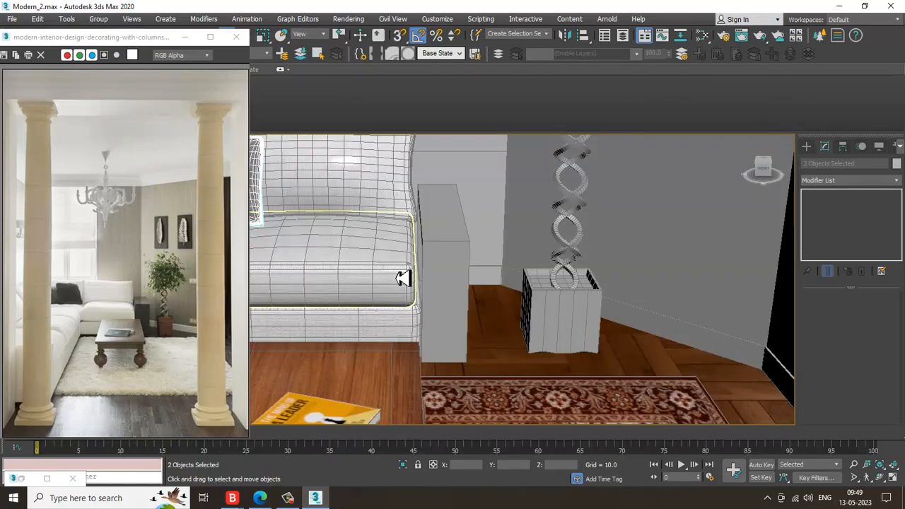
click(447, 247)
scroll(512, 281, up, 4)
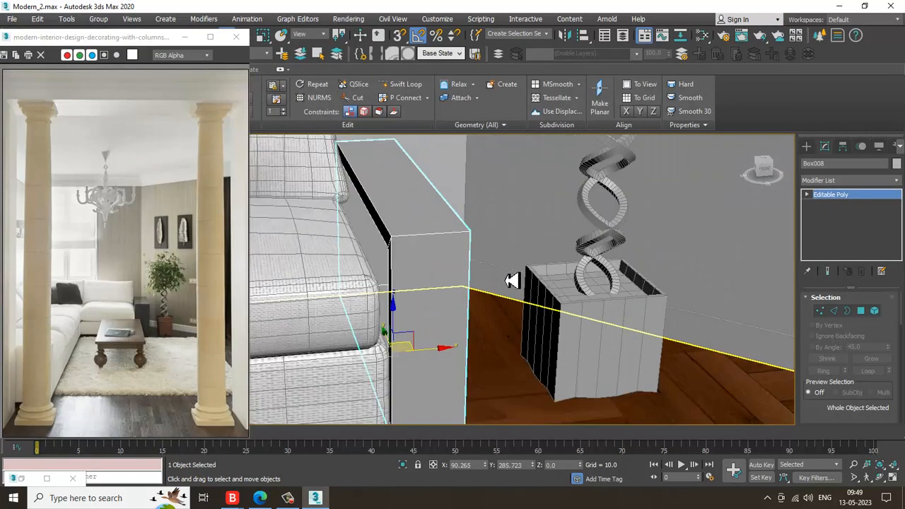
middle_drag(512, 281, 521, 267)
key(m)
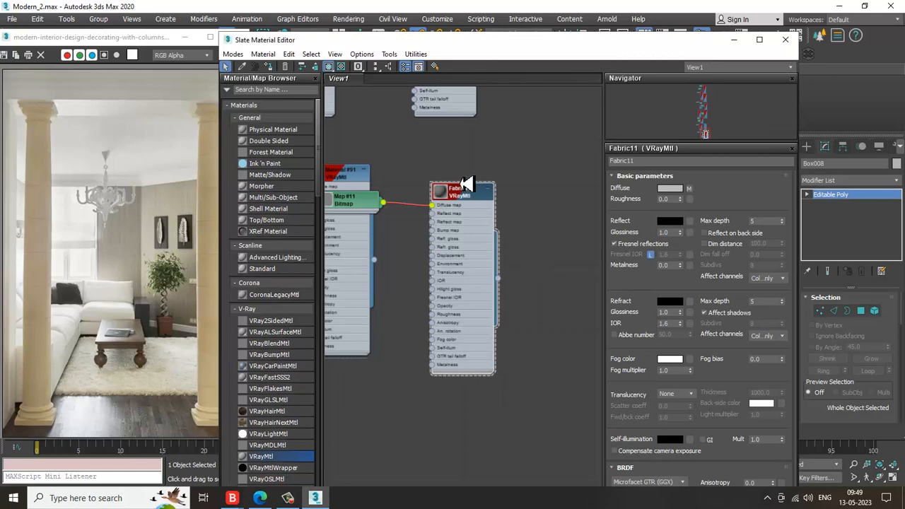
scroll(460, 186, up, 5)
middle_drag(462, 219, 478, 363)
middle_drag(430, 162, 424, 177)
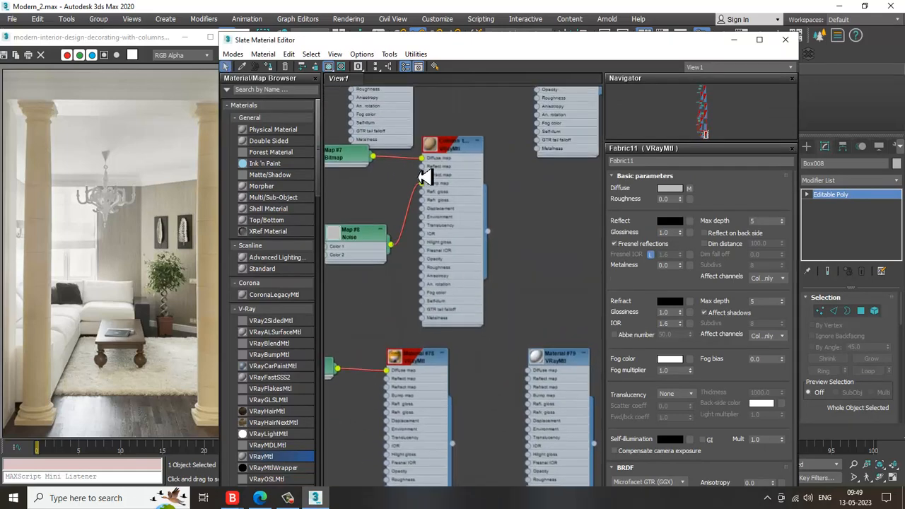
middle_drag(504, 133, 465, 405)
middle_drag(457, 233, 546, 416)
middle_drag(548, 245, 443, 383)
middle_drag(455, 215, 506, 291)
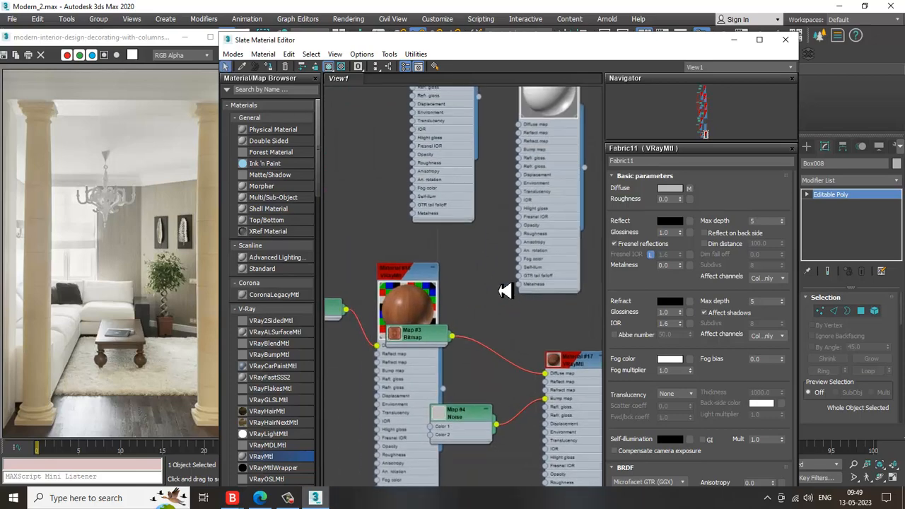
click(418, 289)
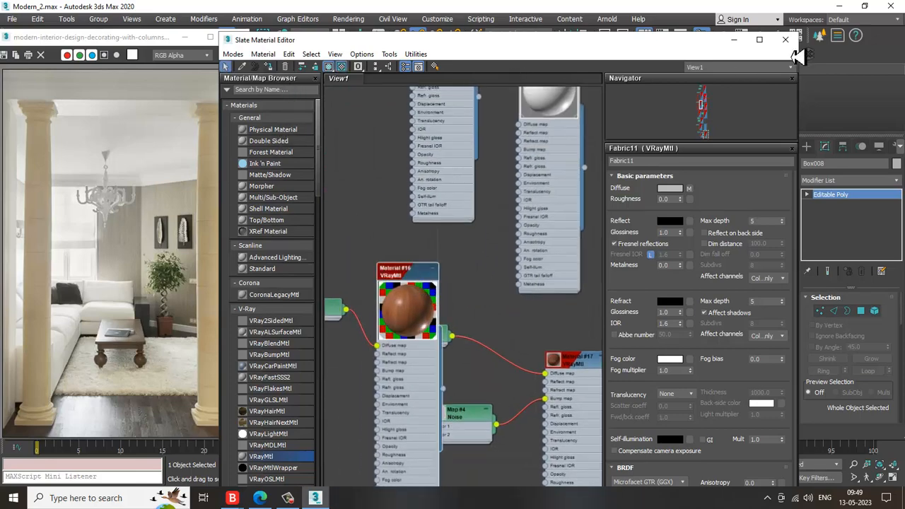
click(739, 39)
alt+middle_drag(590, 262, 568, 262)
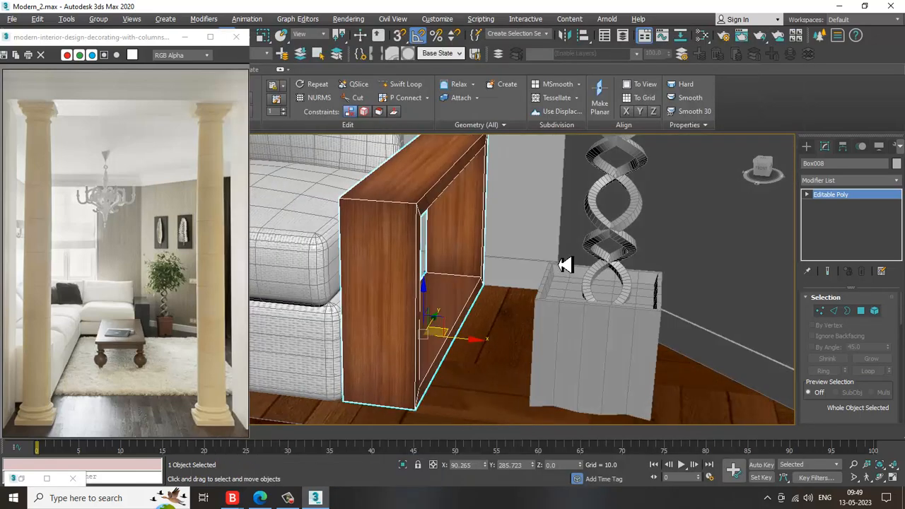
Add a UVW Map with Box mapping to the side table and set the mapping width to about 30.86.
click(847, 179)
key(u)
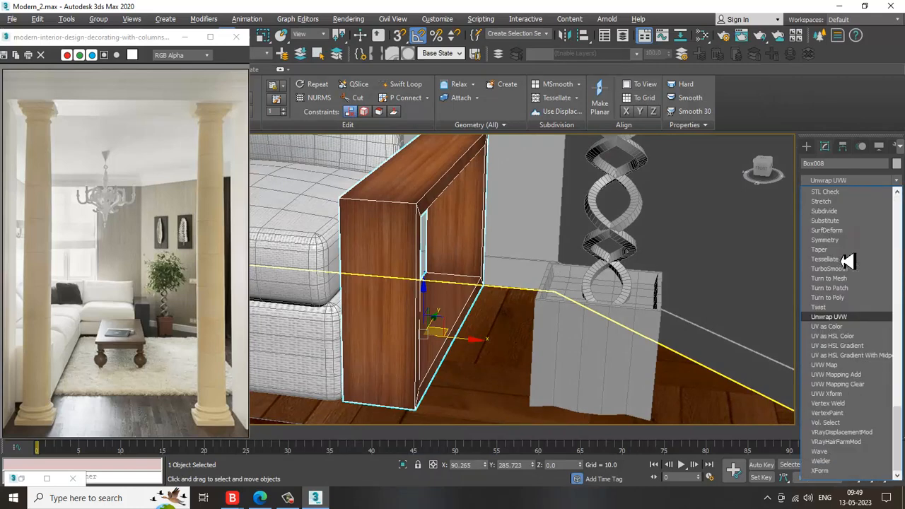
click(853, 365)
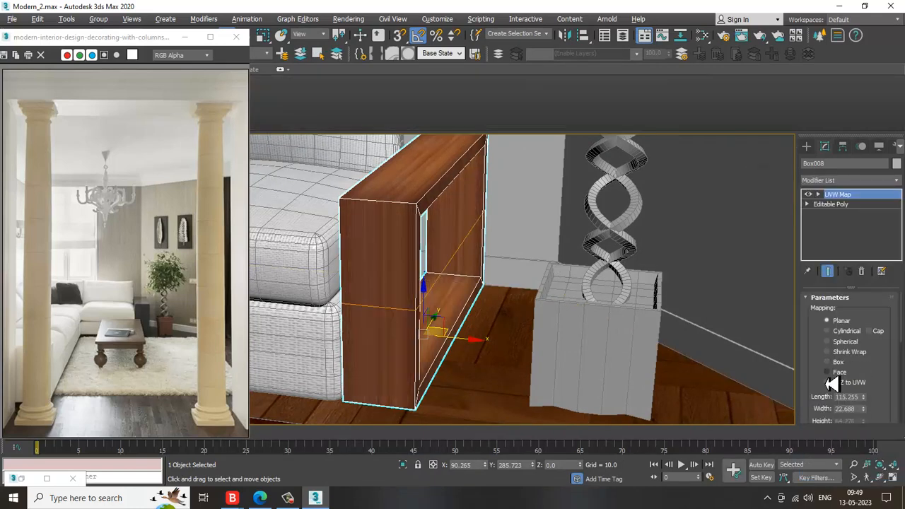
click(837, 363)
drag(871, 377, 870, 307)
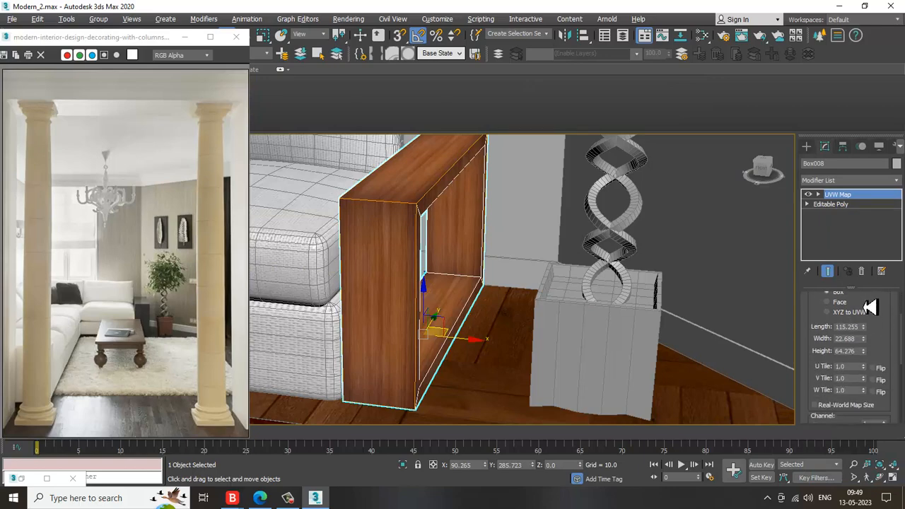
drag(864, 350, 870, 330)
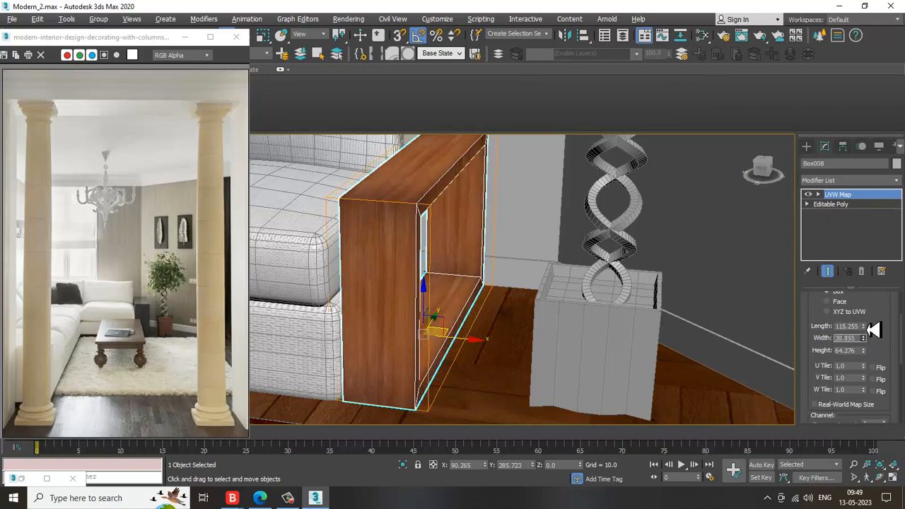
Save the scene with the whole room in view.
scroll(559, 262, down, 15)
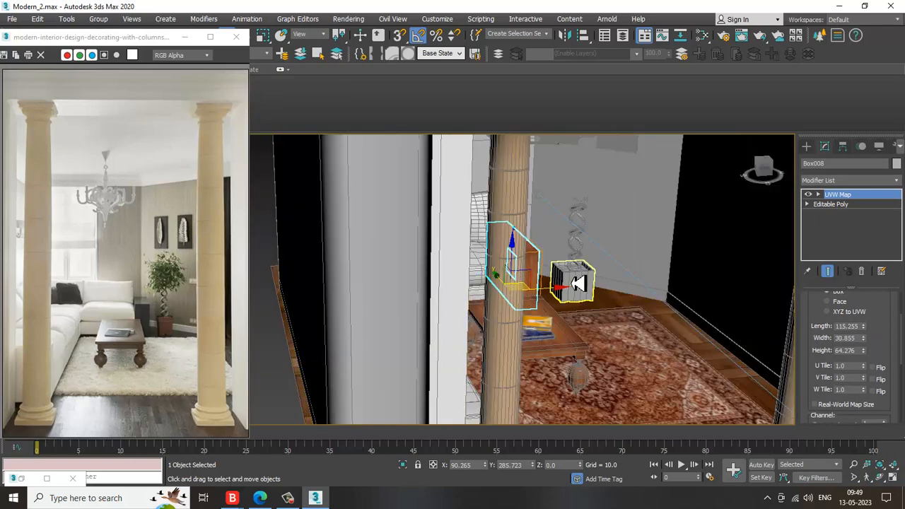
scroll(596, 249, down, 10)
key(ctrl+s)
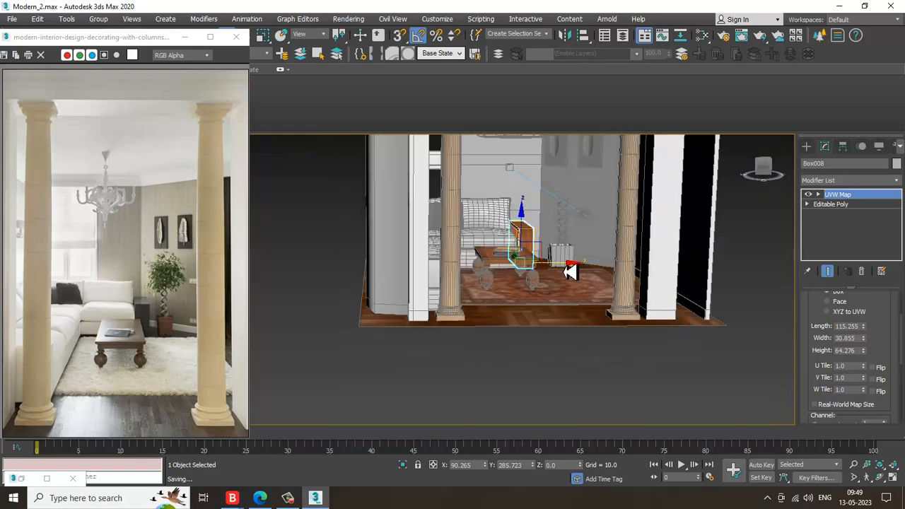
Select the room walls and all of their polygons, and save the scene.
scroll(594, 272, up, 5)
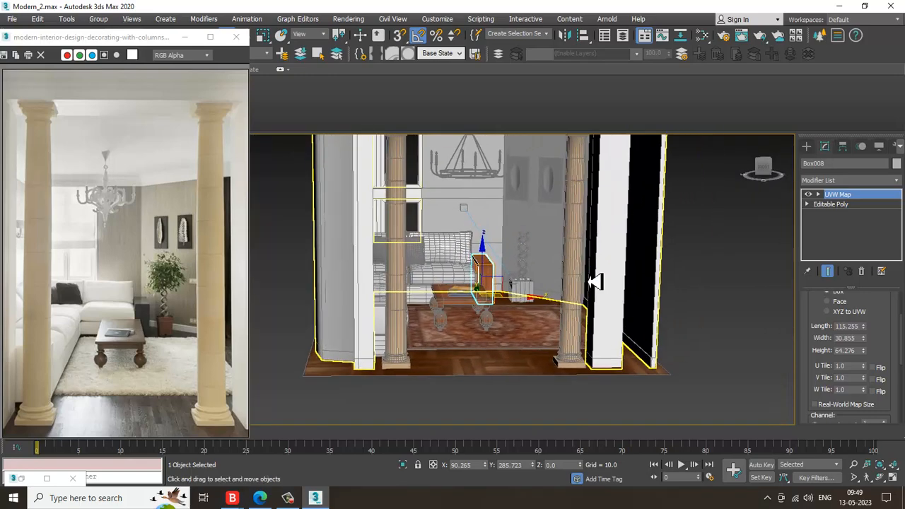
click(488, 222)
scroll(539, 245, up, 5)
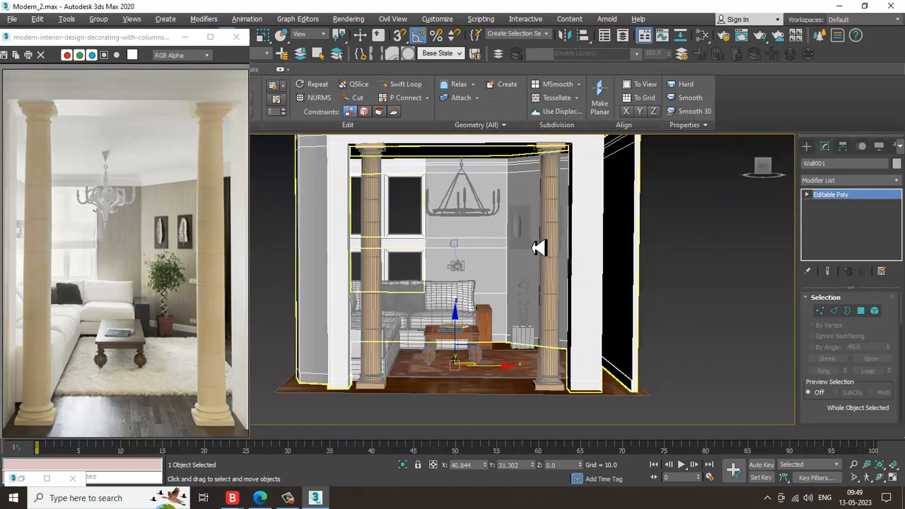
click(527, 267)
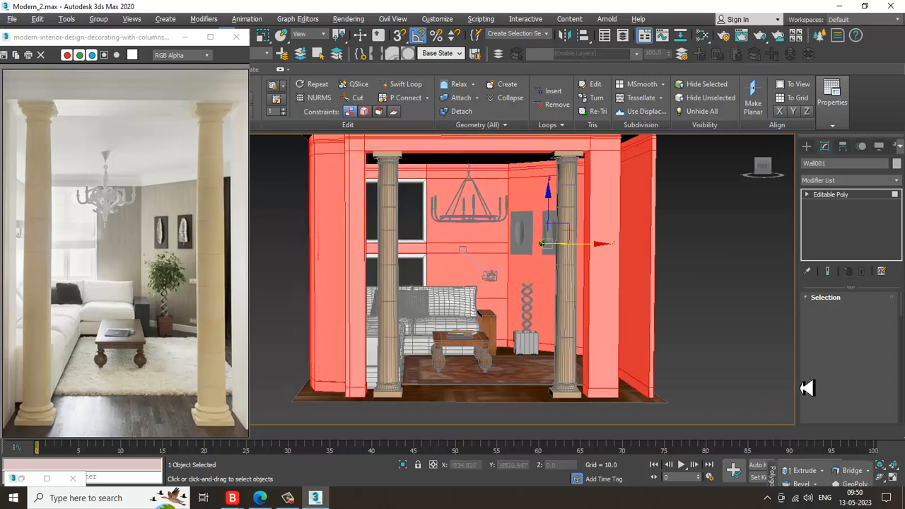
click(12, 18)
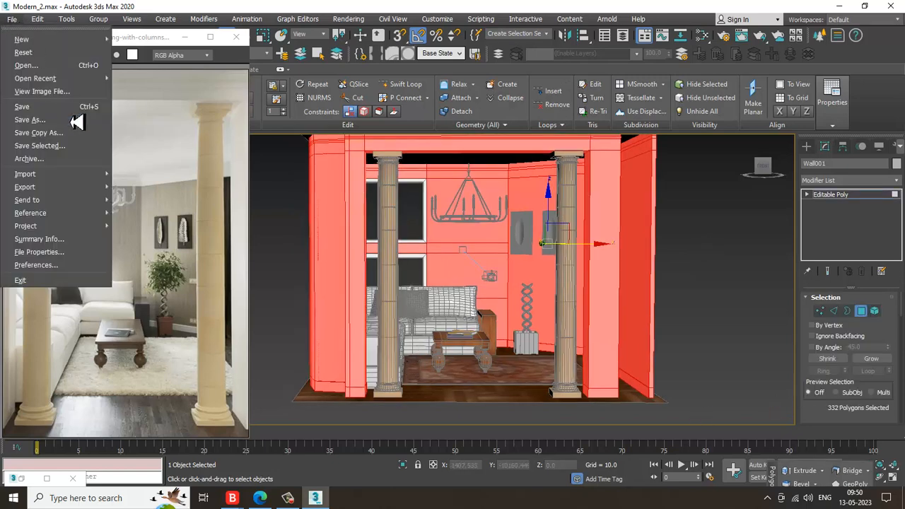
click(73, 115)
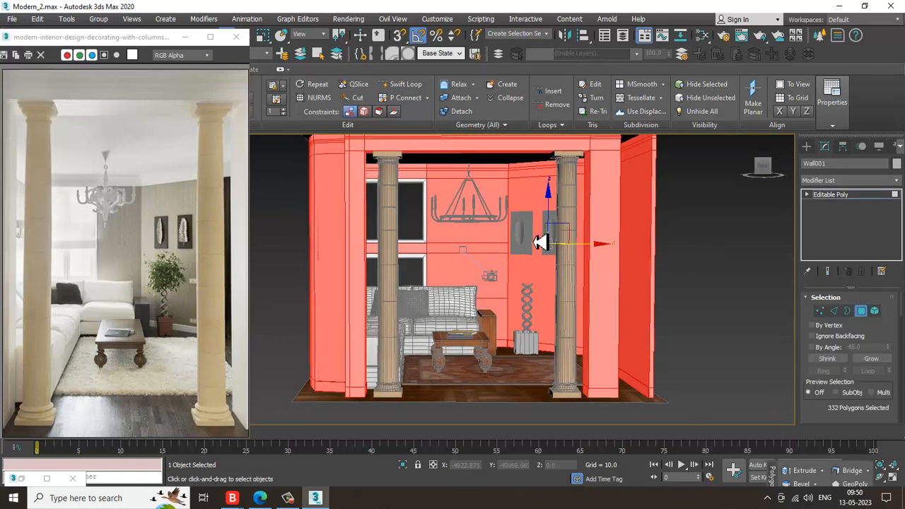
Clear the polygon selection on the walls and isolate the wall object.
alt+middle_drag(539, 243, 876, 225)
key(ctrl+d)
key(alt+q)
scroll(509, 293, down, 5)
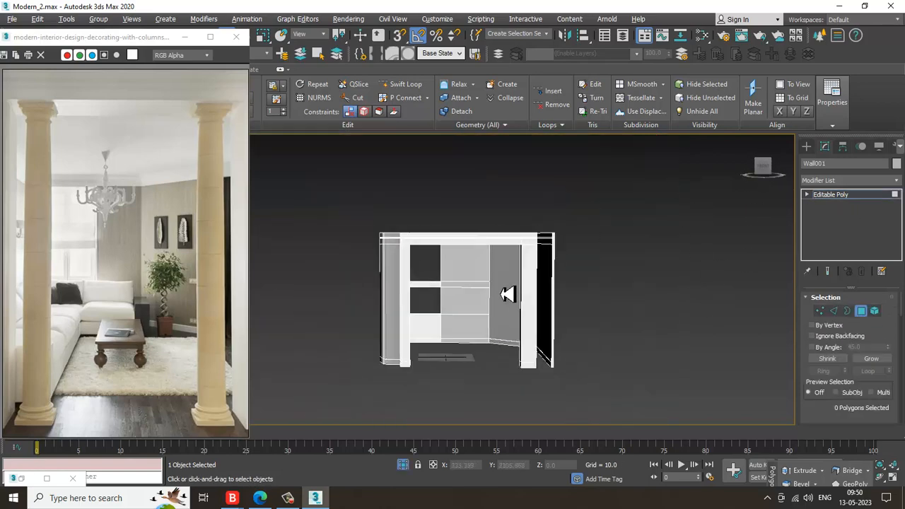
alt+middle_drag(509, 293, 514, 324)
From the top view, select the polygons of the back, angled and right walls, leaving out the crown moulding.
key(t)
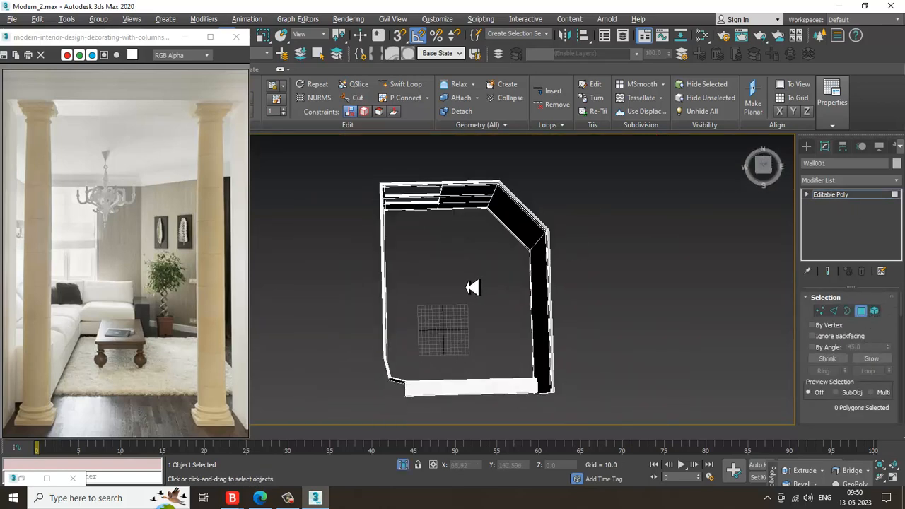
drag(469, 159, 587, 362)
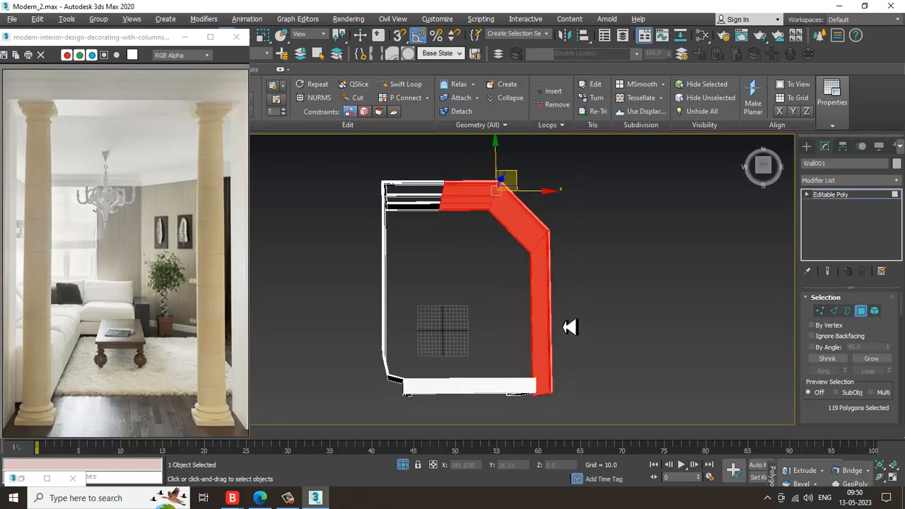
alt+middle_drag(570, 323, 562, 235)
scroll(563, 235, up, 3)
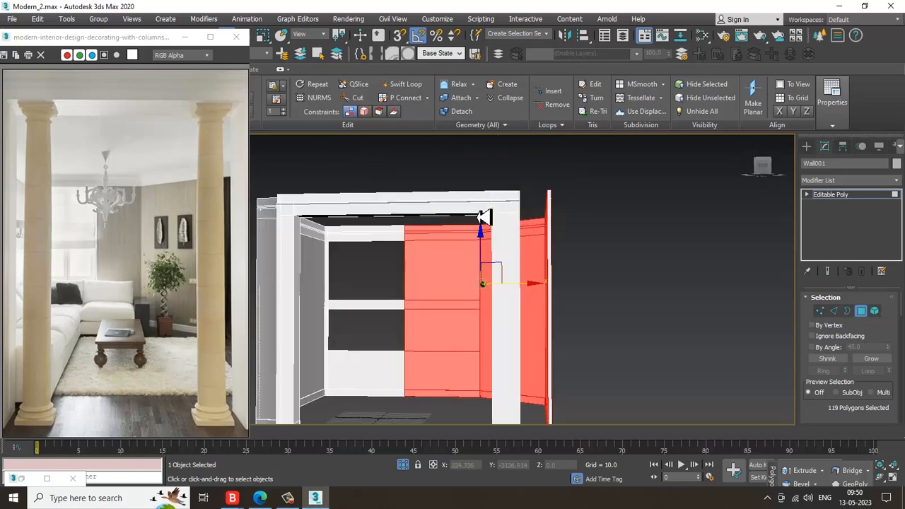
drag(406, 183, 567, 218)
drag(603, 243, 602, 244)
Add the missing faces of the angled and right walls to the polygon selection.
alt+middle_drag(601, 244, 530, 293)
ctrl+click(529, 293)
ctrl+click(615, 287)
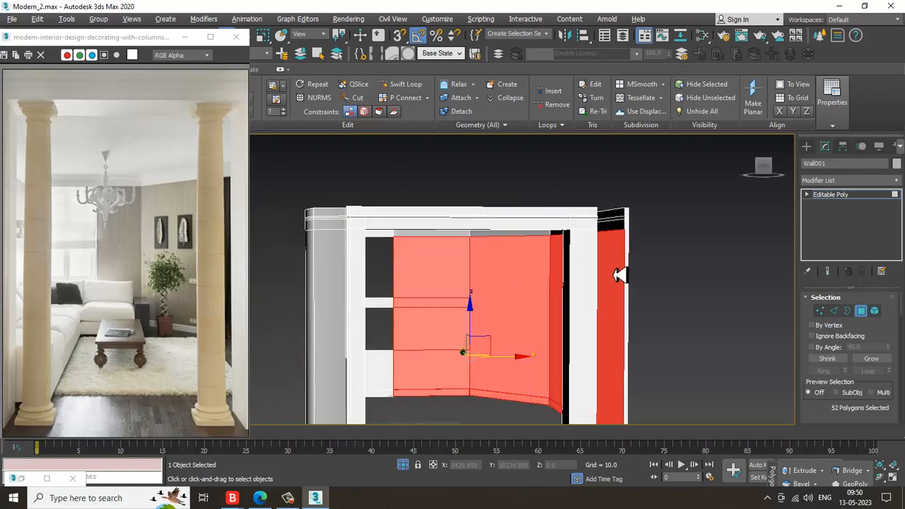
alt+middle_drag(619, 275, 457, 303)
ctrl+click(457, 304)
Remove the baseboard polygons along the back, angled and right walls from the selection.
alt+middle_drag(593, 368, 534, 342)
alt+click(517, 336)
alt+click(430, 341)
alt+click(483, 342)
alt+click(604, 350)
alt+middle_drag(602, 353, 419, 318)
alt+drag(459, 286, 460, 286)
alt+middle_drag(460, 285, 482, 280)
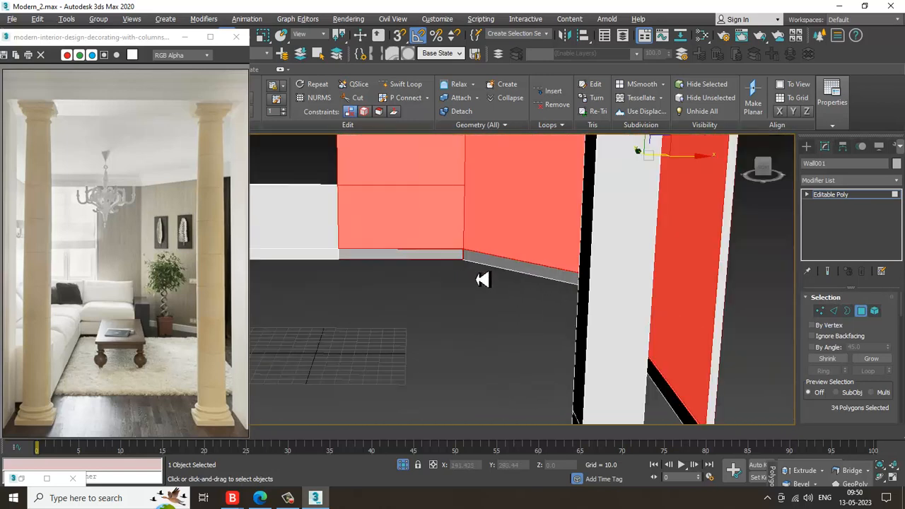
alt+drag(451, 283, 478, 264)
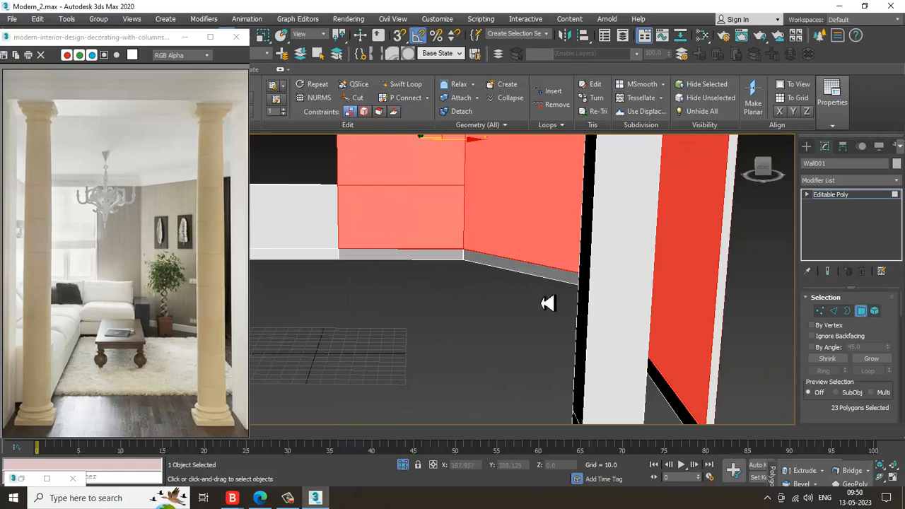
Add the outer face of the angled wall and the narrow corner strip polygons beside it to the selection.
alt+middle_drag(549, 303, 668, 238)
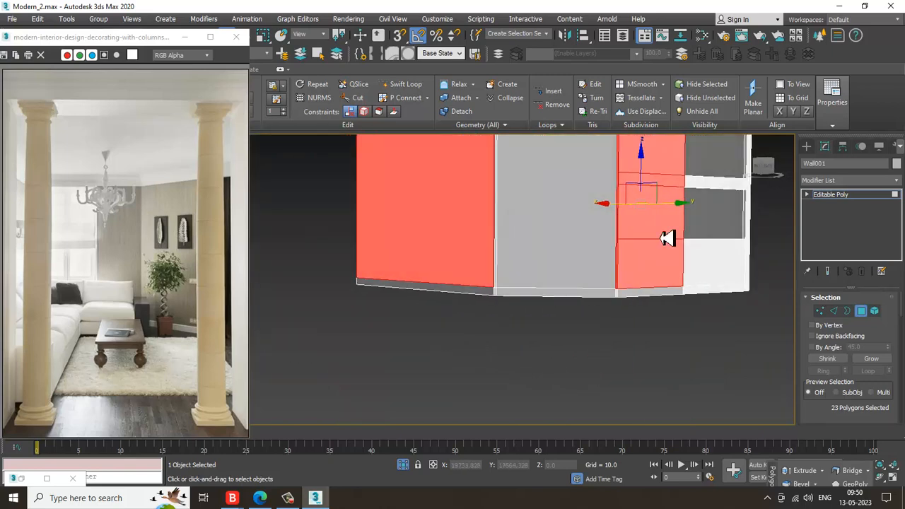
ctrl+click(590, 256)
alt+middle_drag(590, 256, 509, 266)
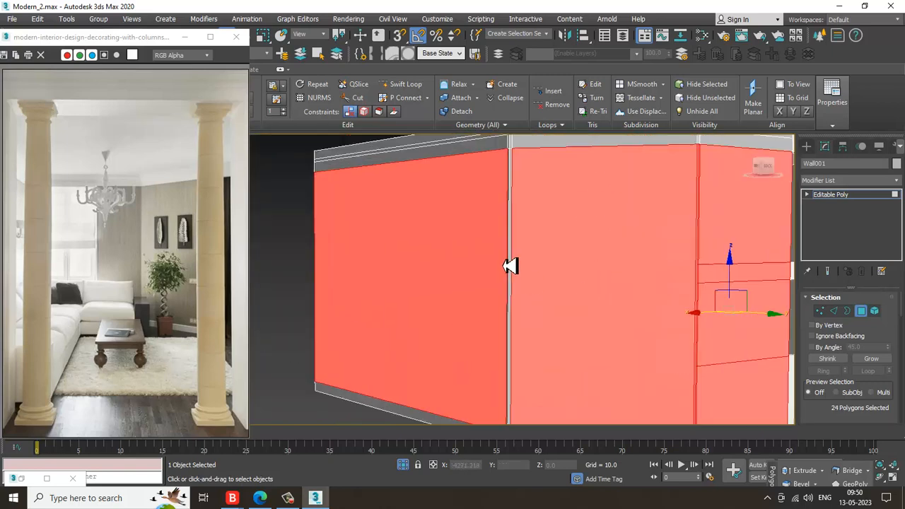
ctrl+click(510, 178)
scroll(527, 177, up, 2)
alt+middle_drag(527, 177, 683, 297)
scroll(524, 212, up, 2)
ctrl+click(530, 213)
scroll(560, 250, down, 5)
scroll(721, 289, up, 2)
scroll(622, 309, up, 5)
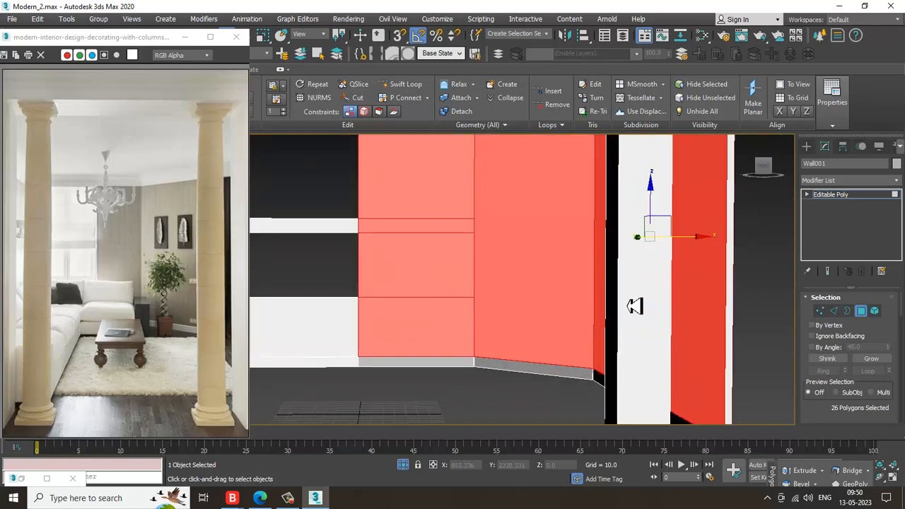
Create a new VRayMtl in an empty area of the Slate Material Editor and show its parameters.
key(m)
scroll(616, 182, down, 1)
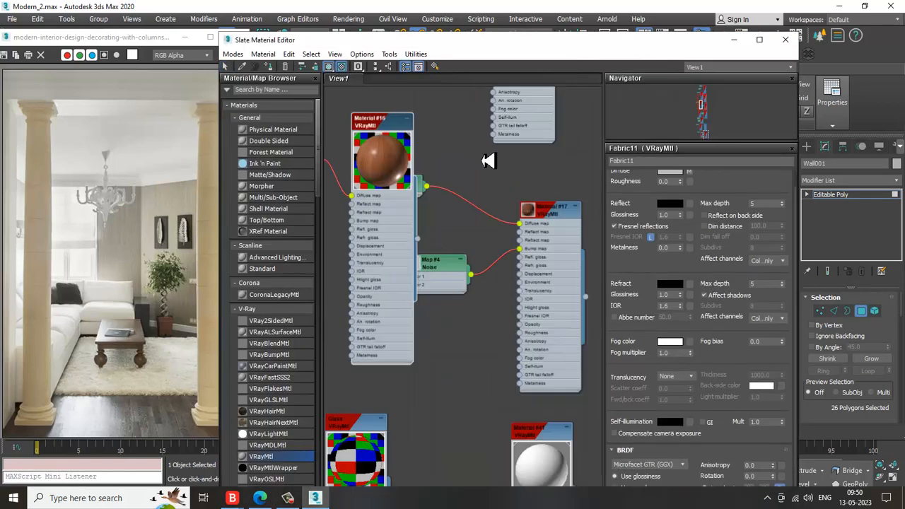
scroll(488, 161, down, 10)
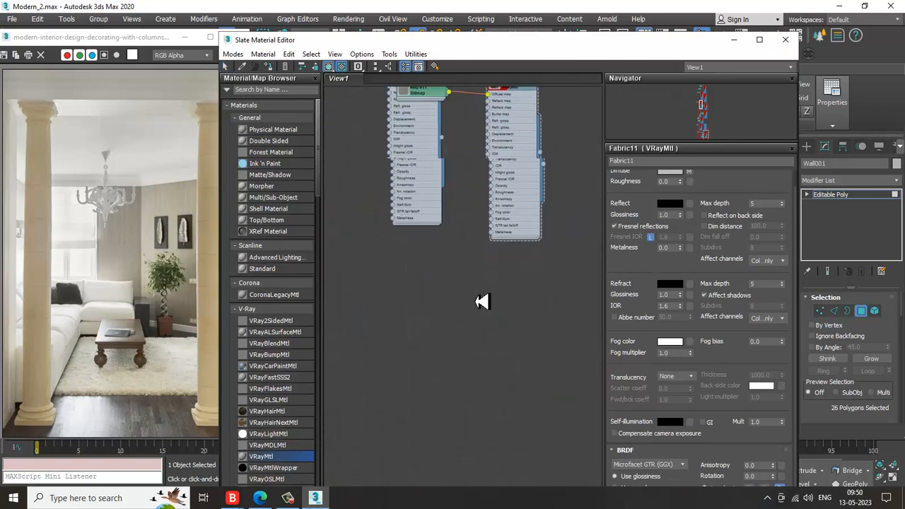
scroll(481, 302, down, 3)
drag(423, 265, 422, 265)
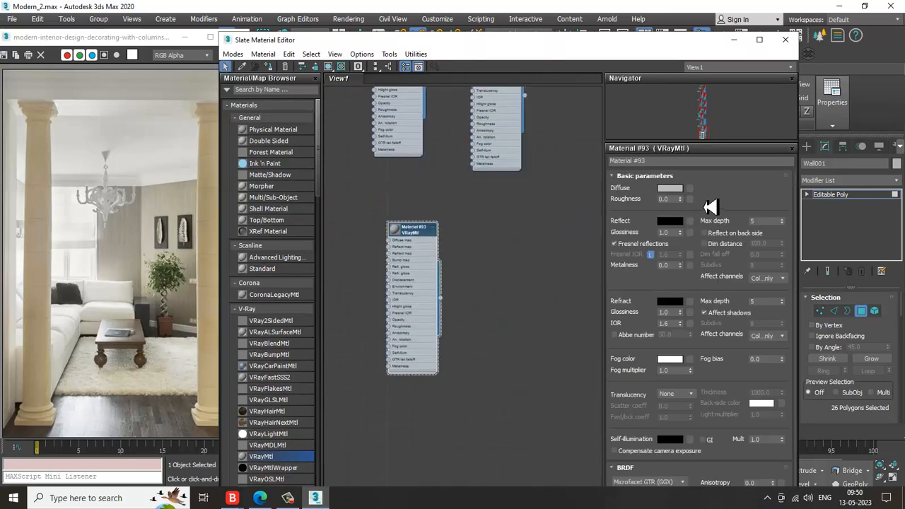
Load 71v4vAG2LJL.jpg as the new material's diffuse bitmap and assign the material to the selected wall polygons.
click(691, 199)
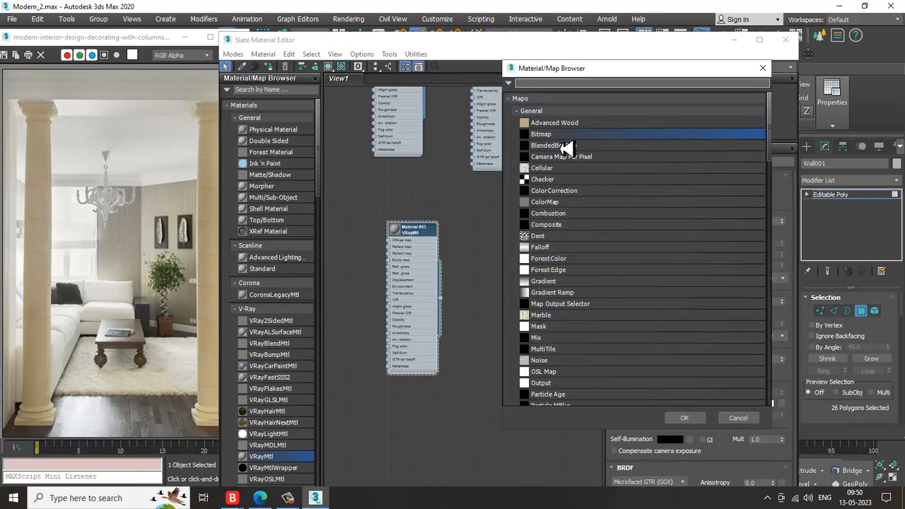
double_click(581, 138)
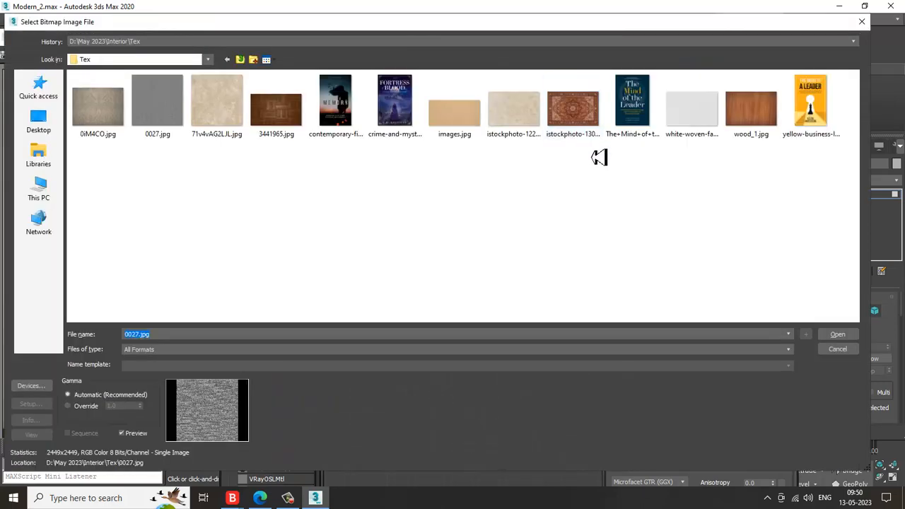
click(199, 112)
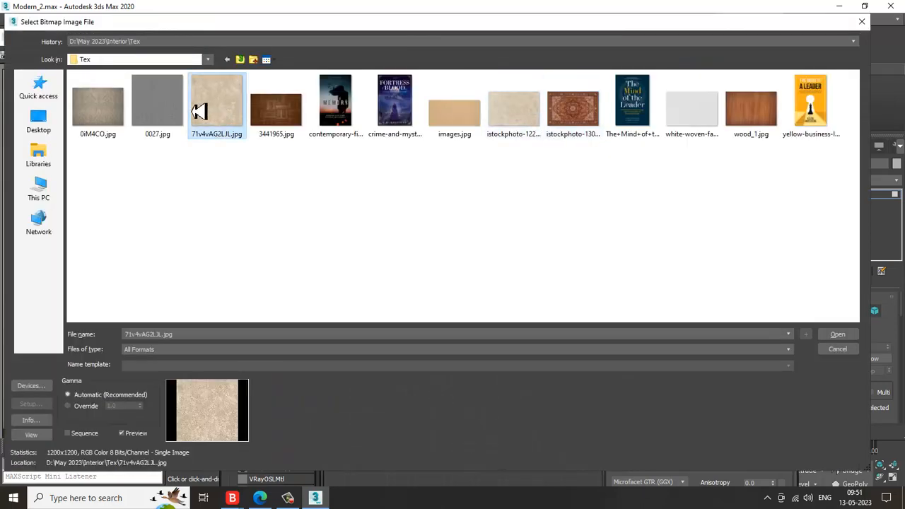
click(503, 121)
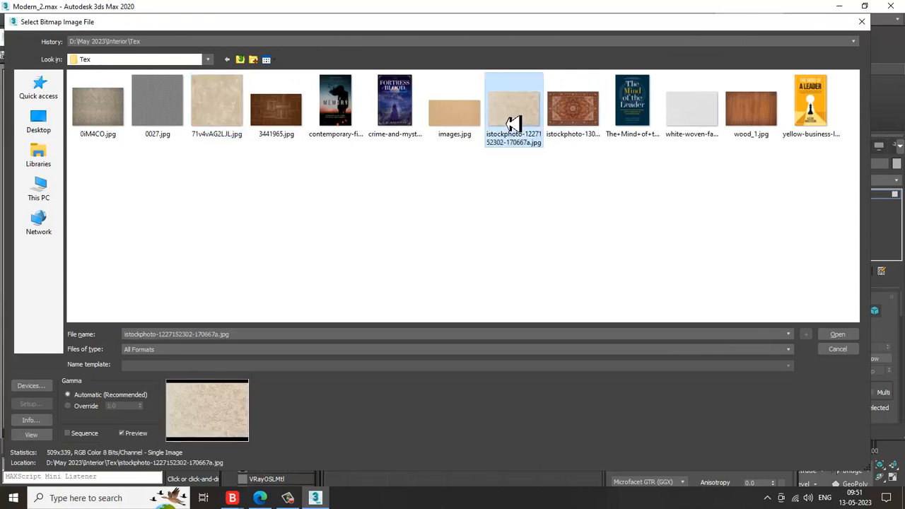
click(223, 110)
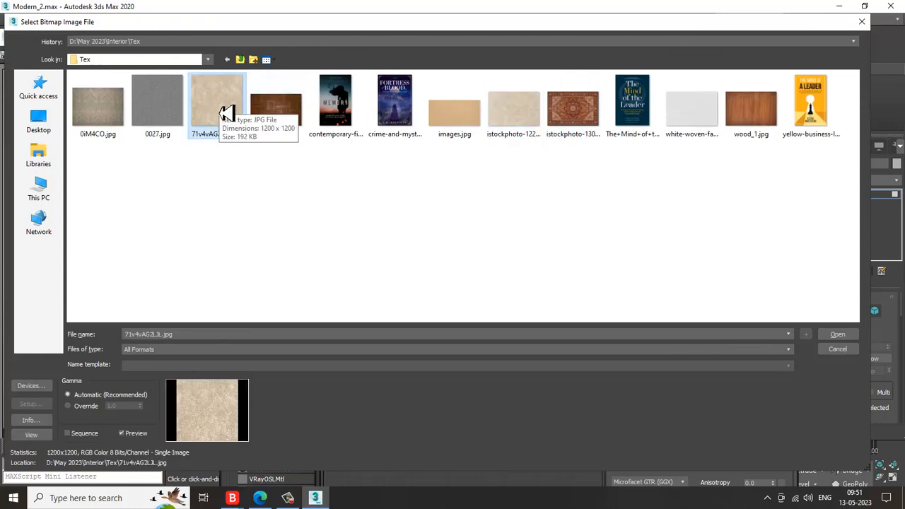
click(521, 124)
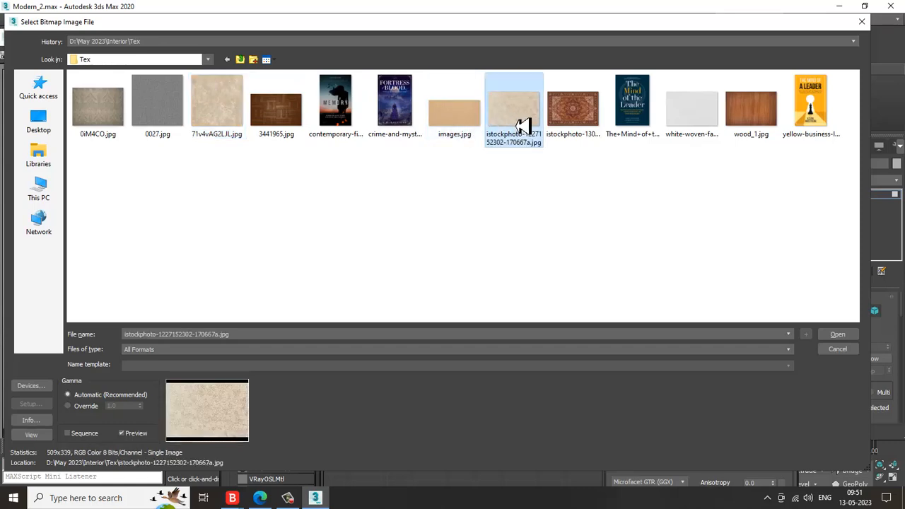
click(225, 106)
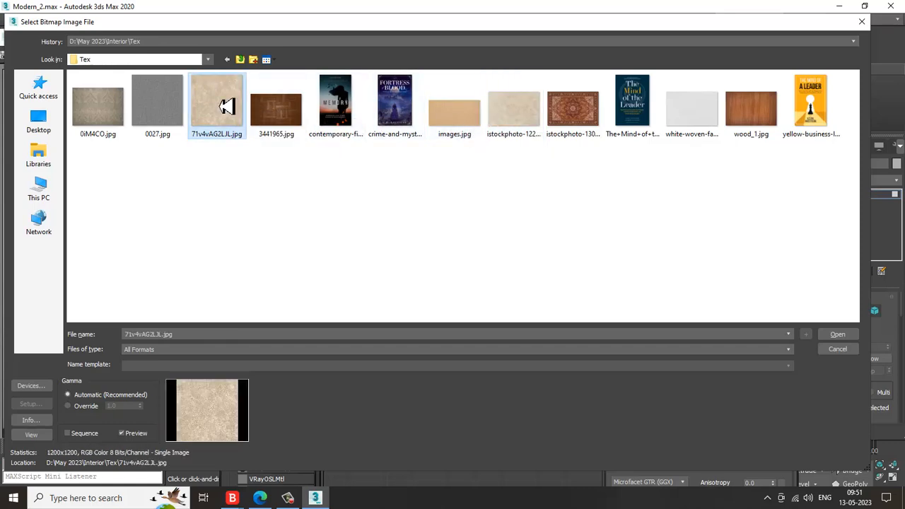
double_click(227, 107)
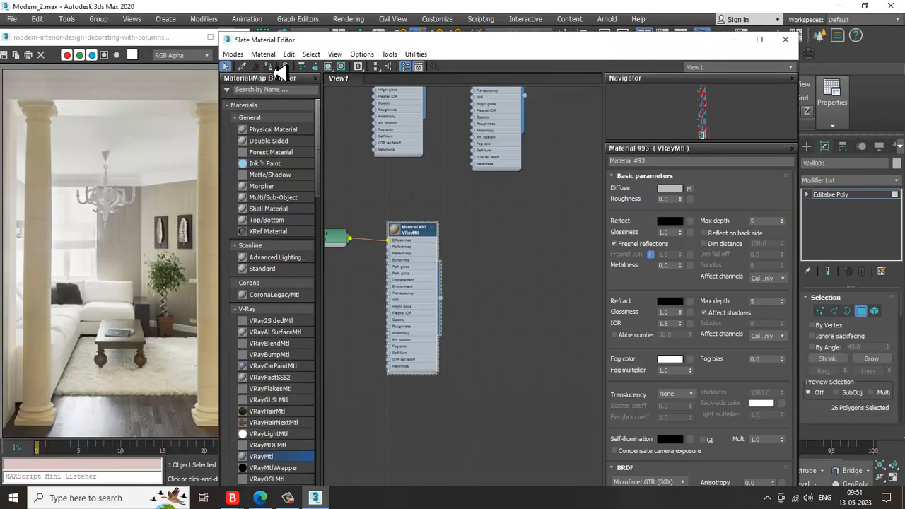
click(734, 40)
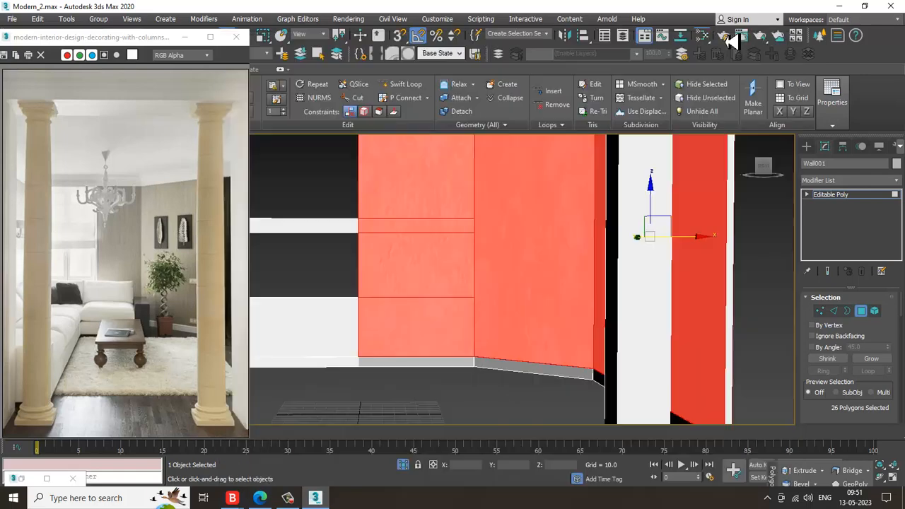
Add a UVW Map modifier to the selected wall polygons and set its mapping to Box.
alt+middle_drag(530, 259, 563, 311)
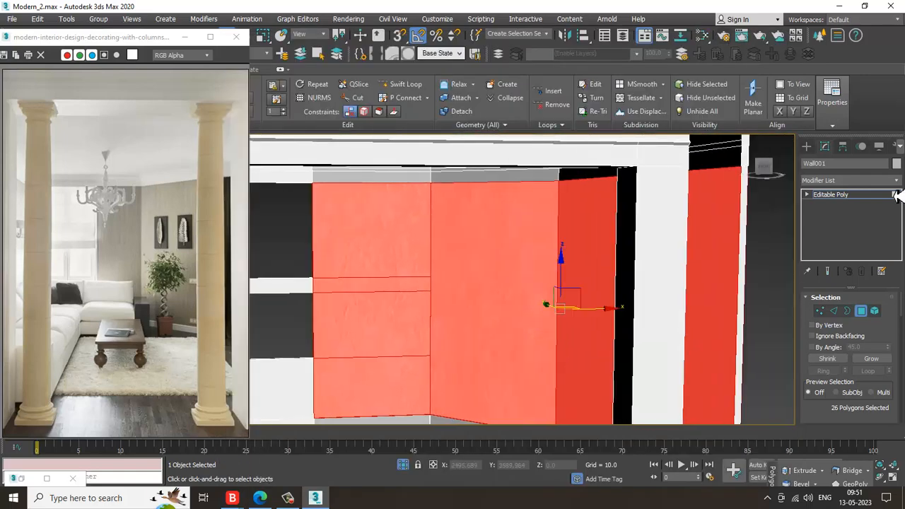
click(855, 182)
scroll(860, 276, down, 10)
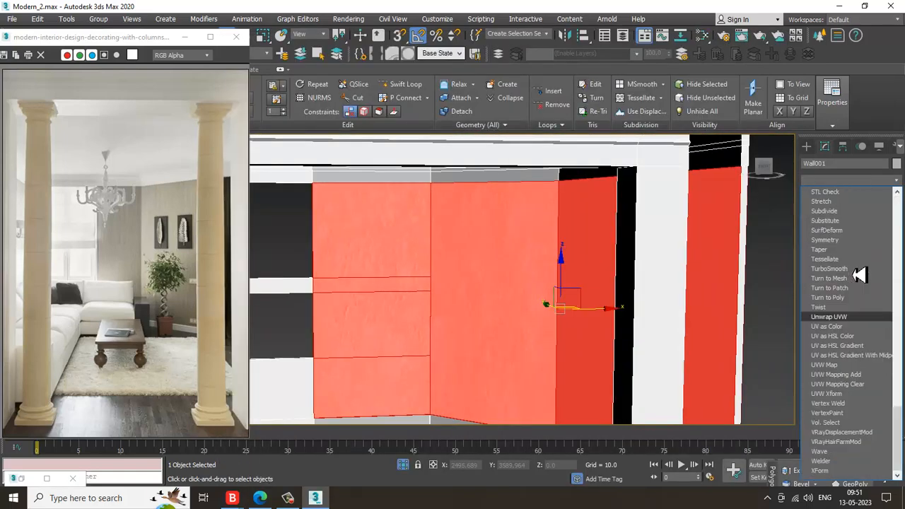
click(838, 365)
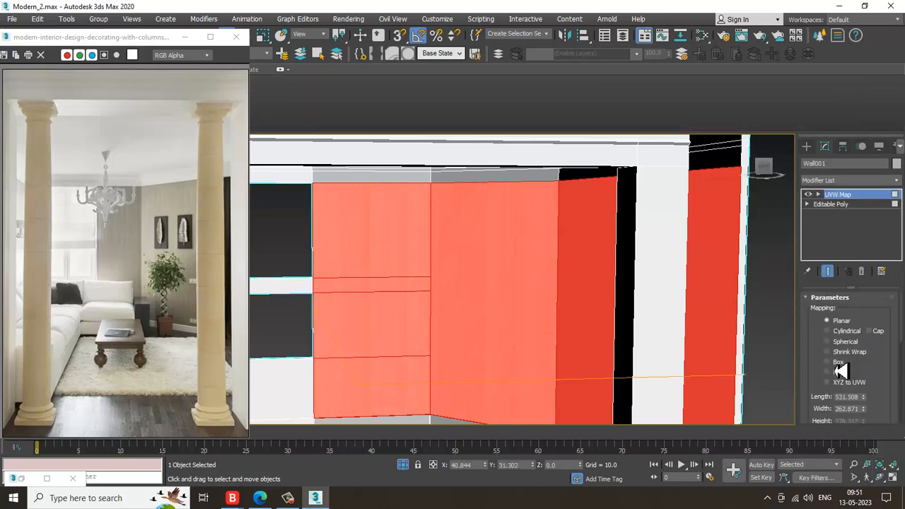
click(830, 363)
alt+middle_drag(548, 271, 518, 276)
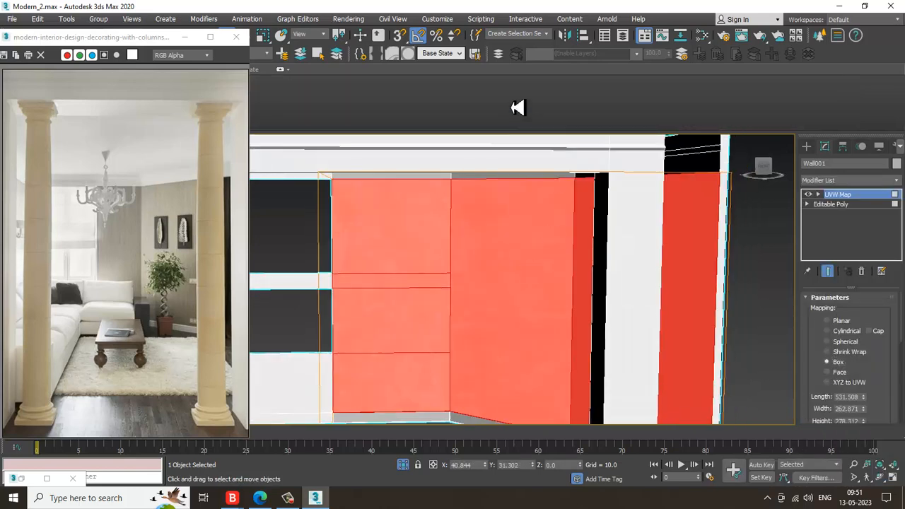
Deselect the wall and examine how the texture lies on the back, angled and side wall surfaces.
click(302, 226)
alt+middle_drag(404, 259, 478, 237)
scroll(443, 183, up, 5)
scroll(477, 237, down, 5)
alt+middle_drag(560, 264, 592, 281)
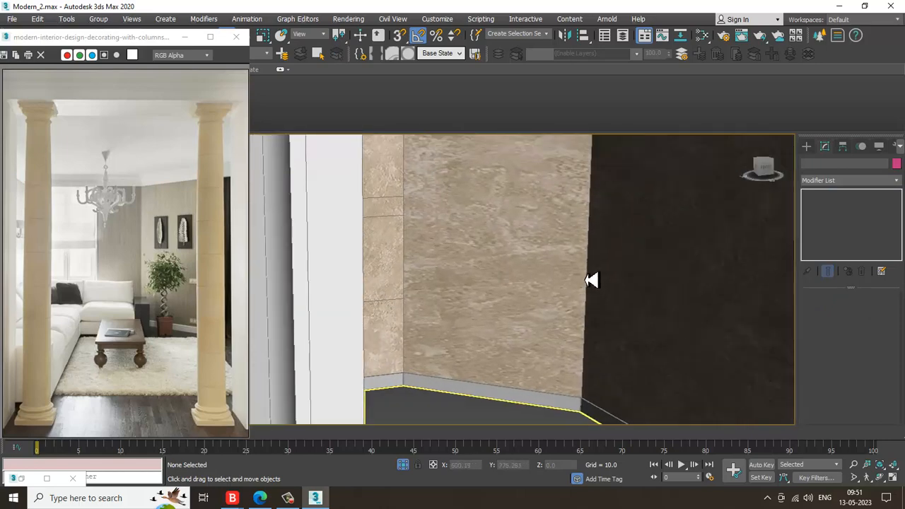
scroll(555, 274, up, 4)
scroll(542, 267, down, 6)
alt+middle_drag(541, 267, 588, 287)
Add a Noise map in the Slate Material Editor and connect it to the wall material's bump map.
key(m)
middle_drag(399, 239, 496, 243)
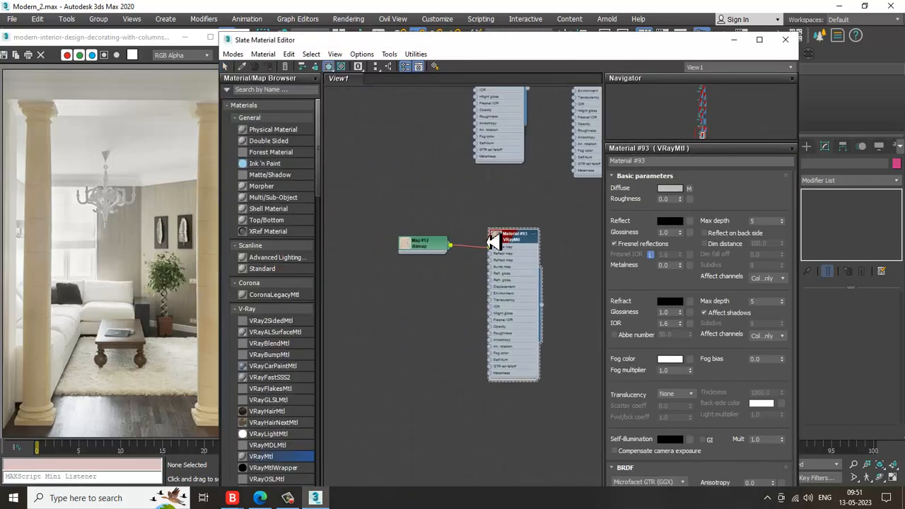
scroll(326, 173, down, 10)
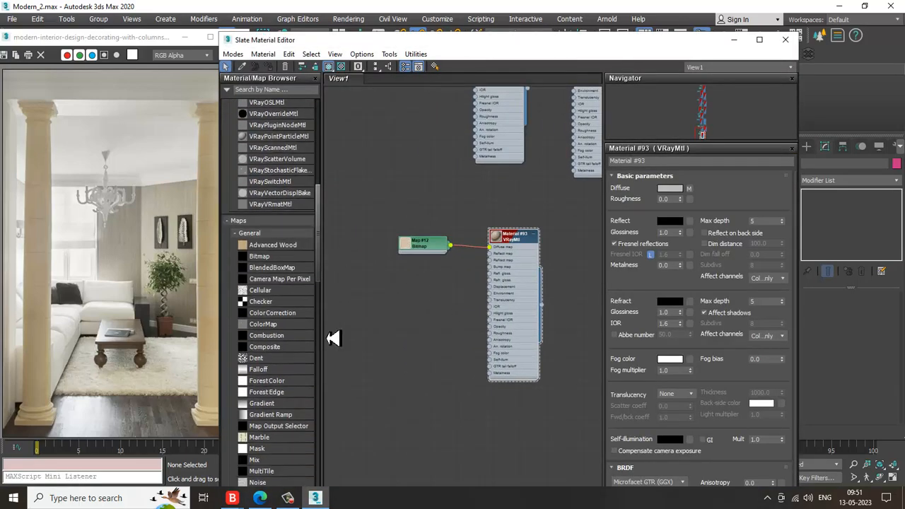
click(289, 499)
click(289, 499)
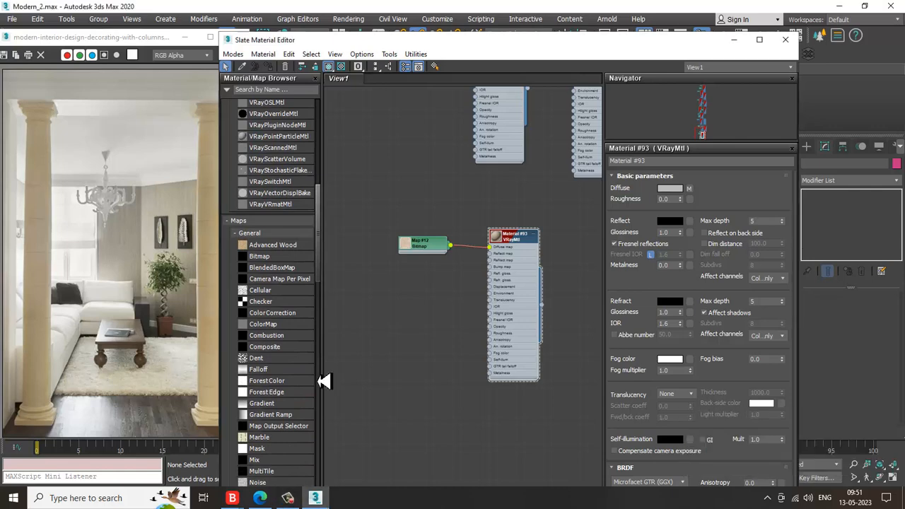
scroll(327, 270, down, 5)
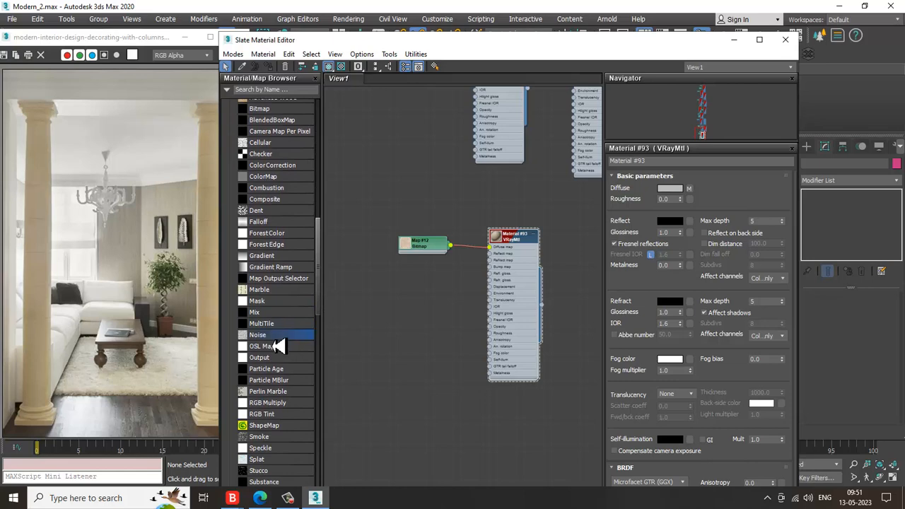
drag(405, 323, 490, 277)
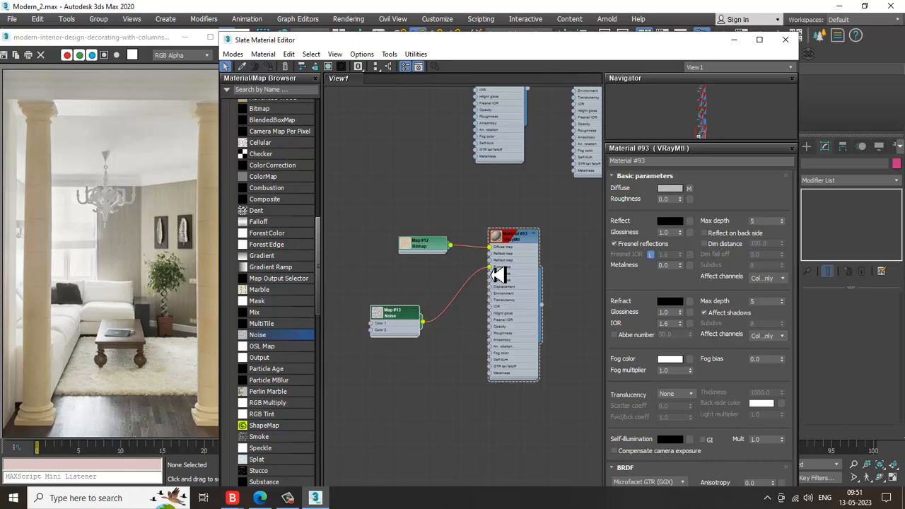
Set the bump Noise map's size to 0.1 and minimize the material editor.
double_click(398, 322)
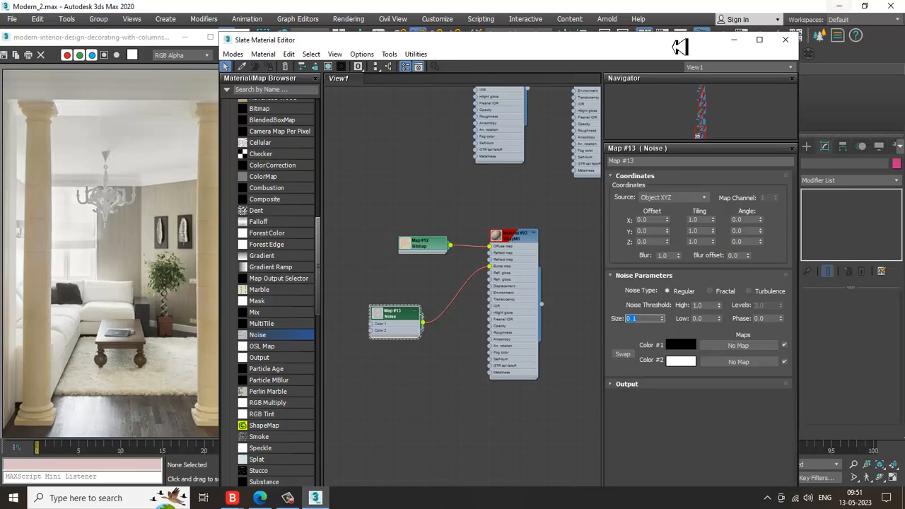
click(734, 40)
alt+middle_drag(481, 297, 519, 290)
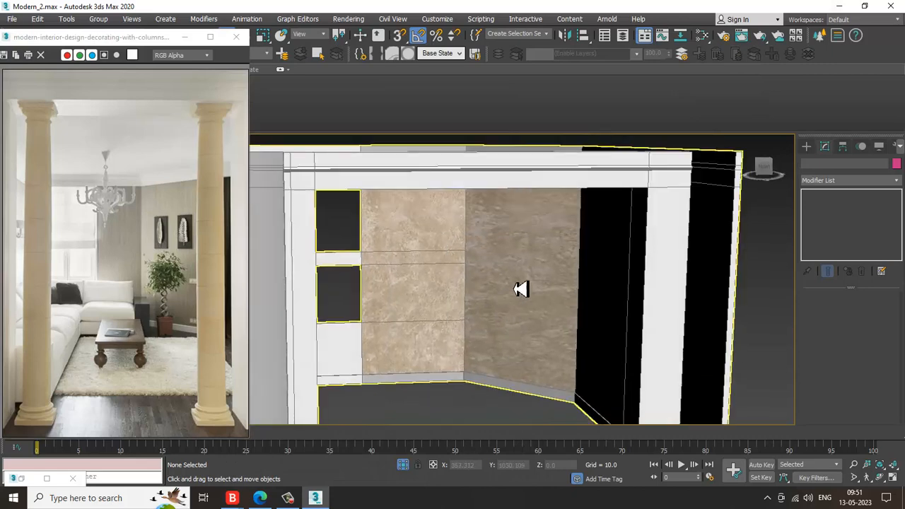
Choose Bitmap as the environment map type in the Environment and Effects settings.
click(349, 19)
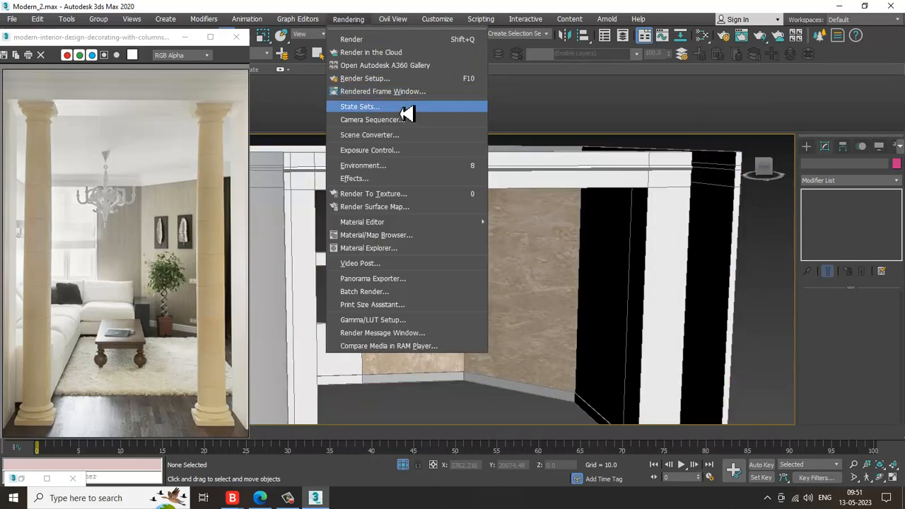
click(401, 169)
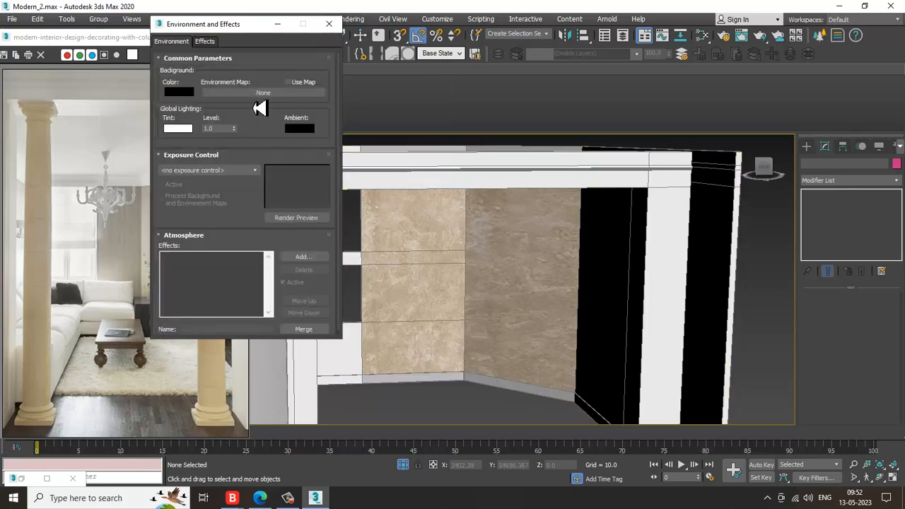
click(263, 92)
double_click(558, 134)
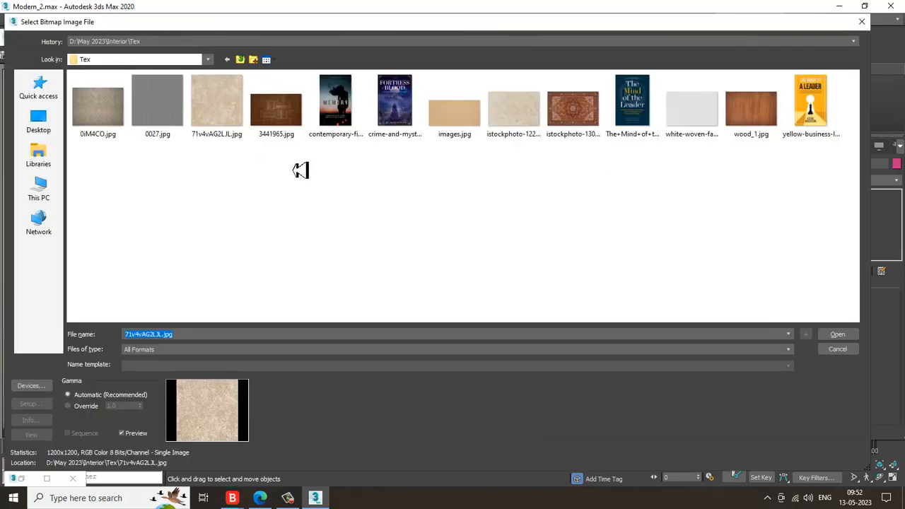
Load dam_wall_4k.exr from the Downloads folder as the environment map with the default OpenEXR configuration, then close the environment settings.
click(51, 199)
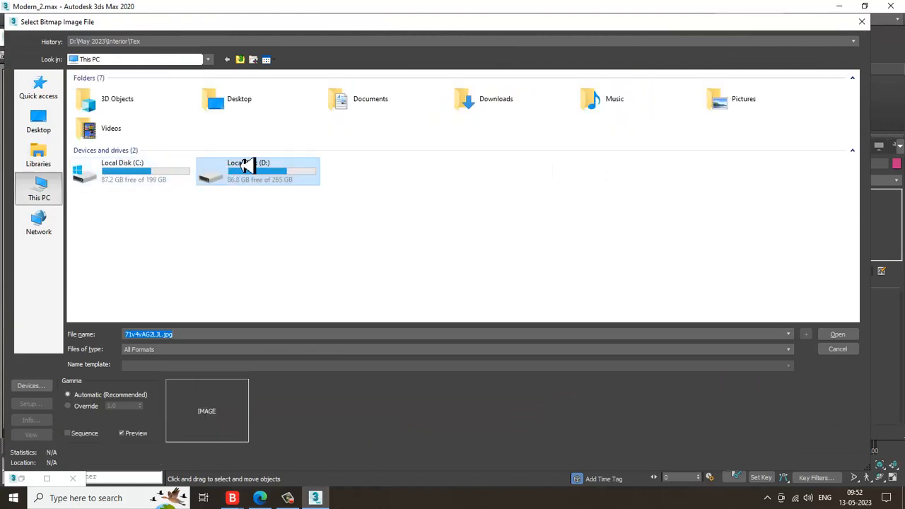
click(531, 112)
double_click(532, 113)
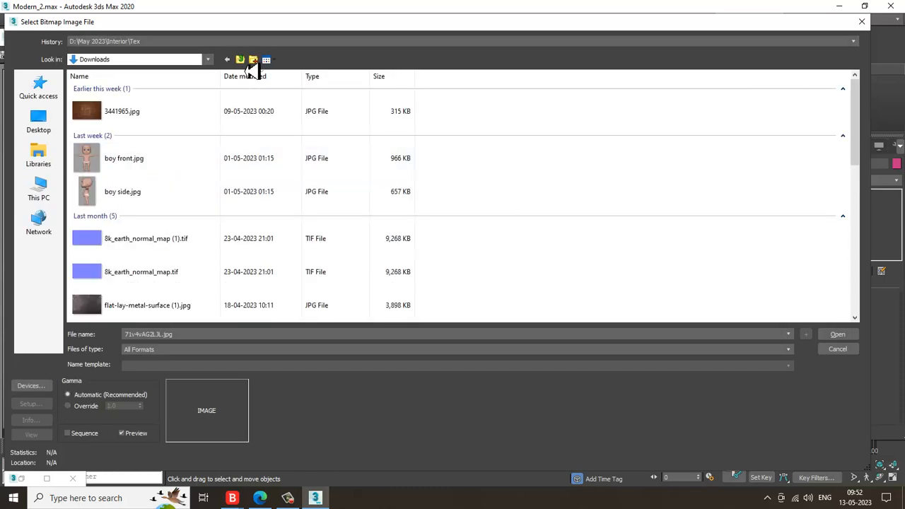
scroll(290, 201, down, 10)
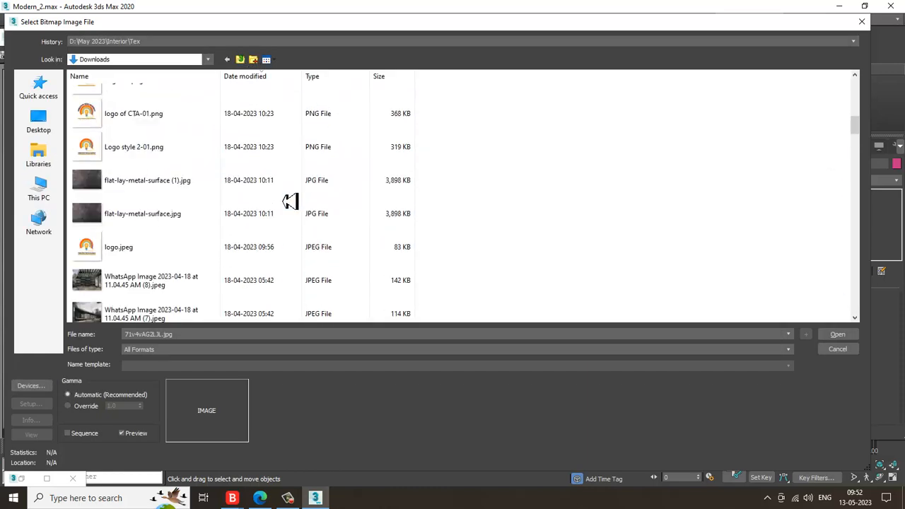
scroll(286, 198, down, 6)
scroll(283, 195, up, 3)
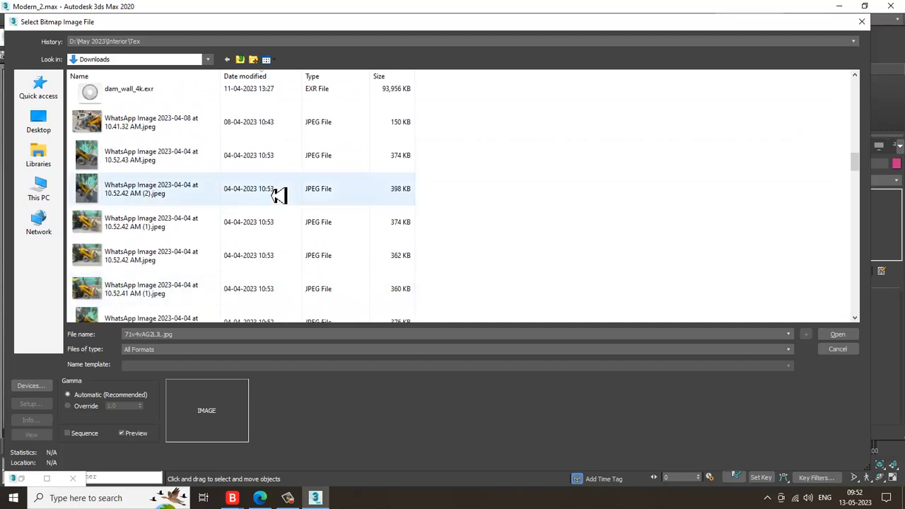
click(130, 88)
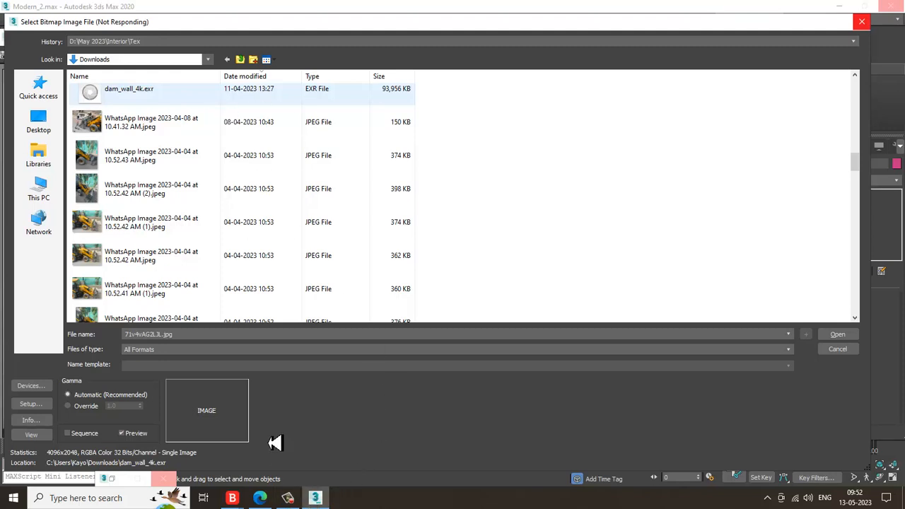
mouse_move(299, 502)
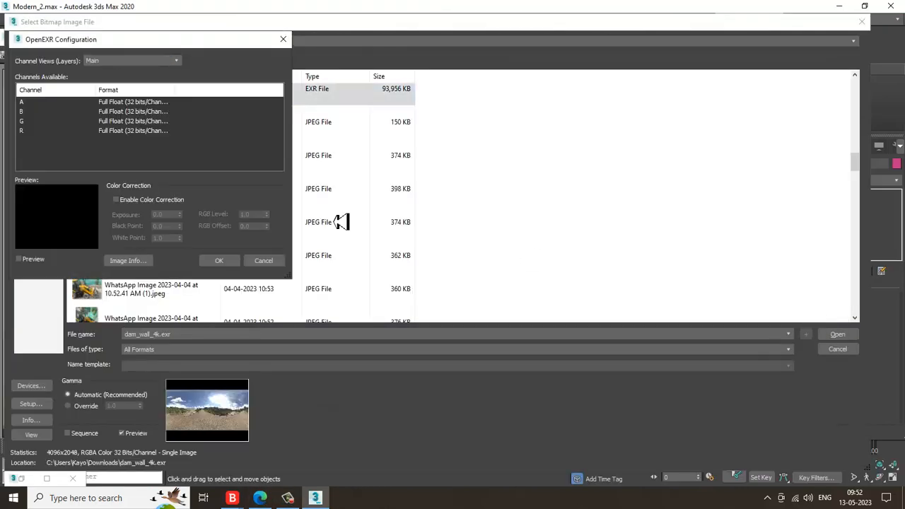
click(221, 259)
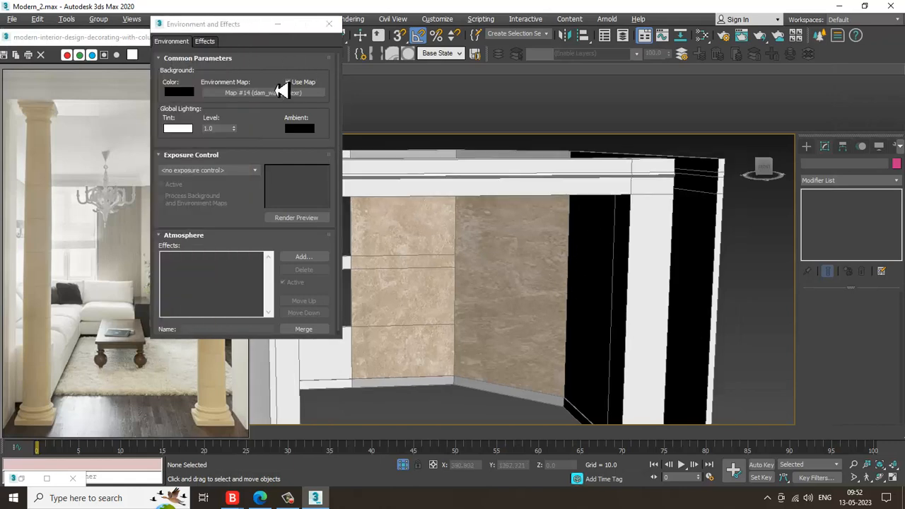
click(329, 24)
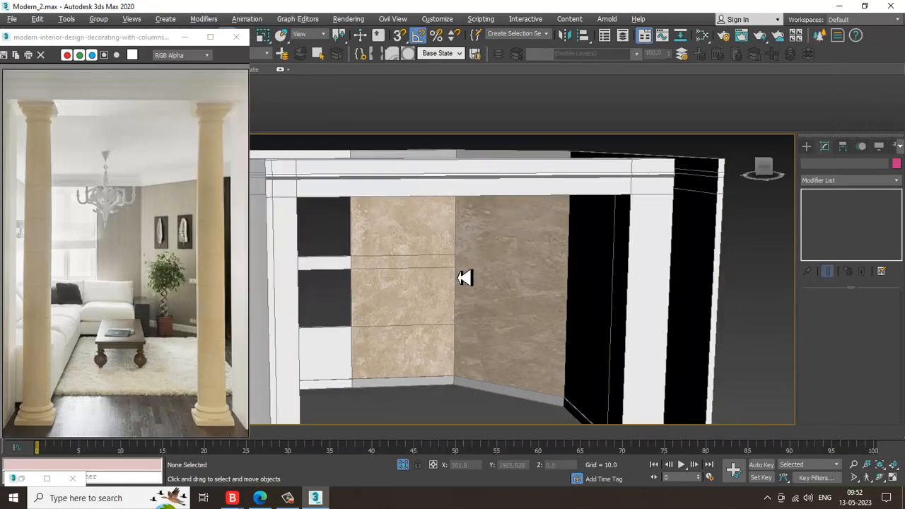
End the wall's isolation to bring the rest of the living room objects back into view.
scroll(468, 274, down, 8)
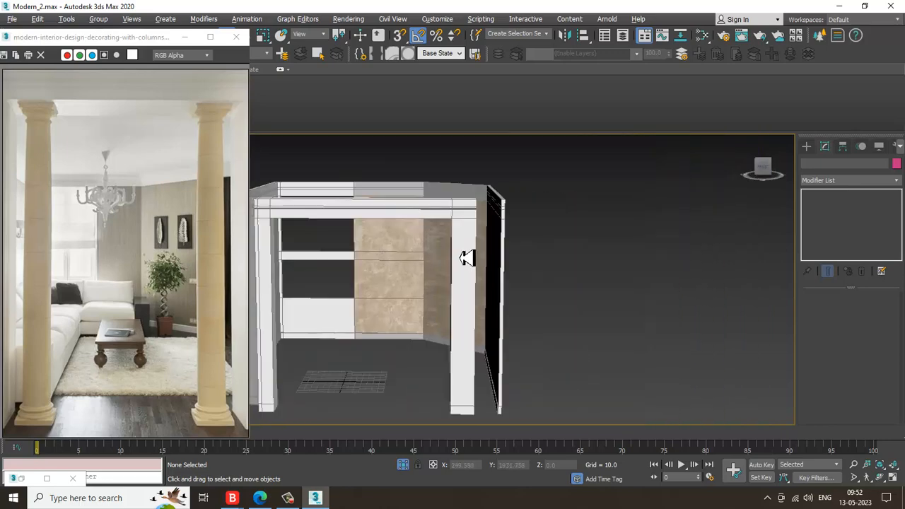
scroll(430, 273, up, 5)
scroll(430, 272, down, 5)
alt+middle_drag(430, 265, 496, 272)
right_click(568, 199)
right_click(461, 151)
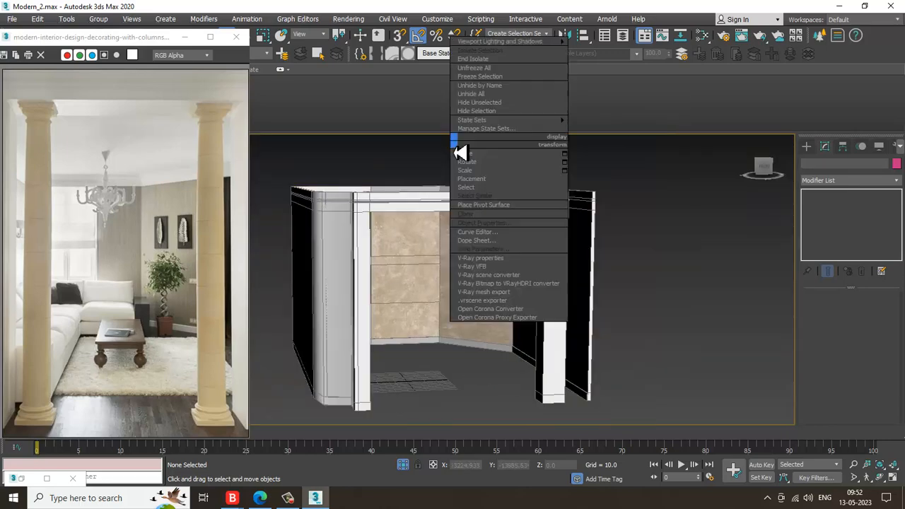
click(478, 69)
scroll(558, 324, up, 5)
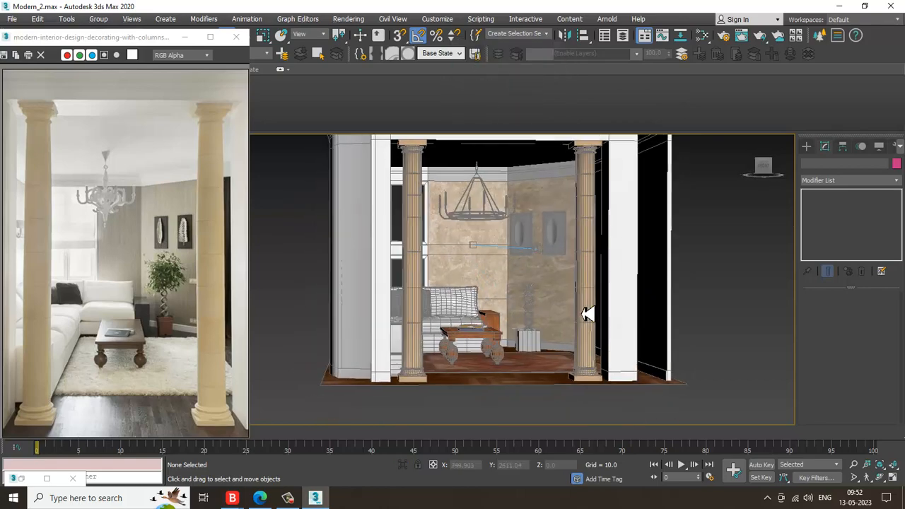
Select the wall object and convert it to Editable Poly to collapse its UVW Map modifier.
click(545, 312)
alt+middle_drag(546, 332, 500, 221)
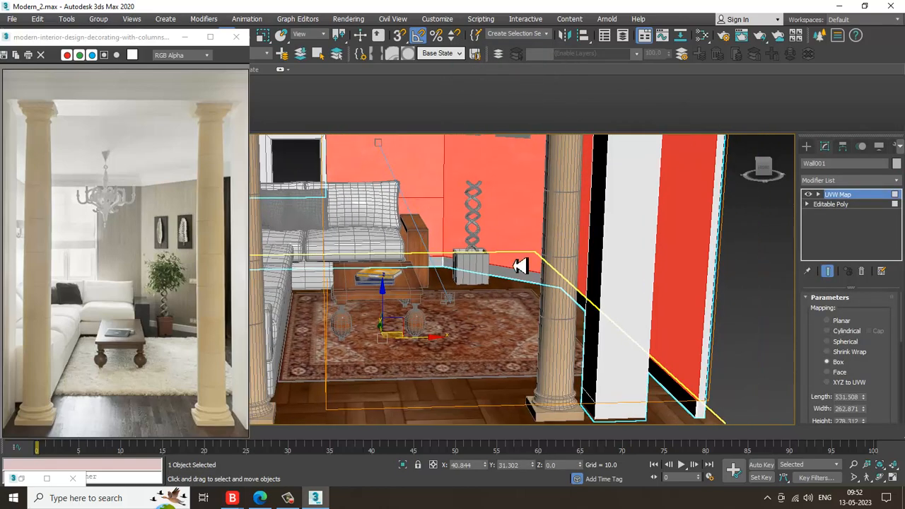
right_click(500, 220)
mouse_move(555, 343)
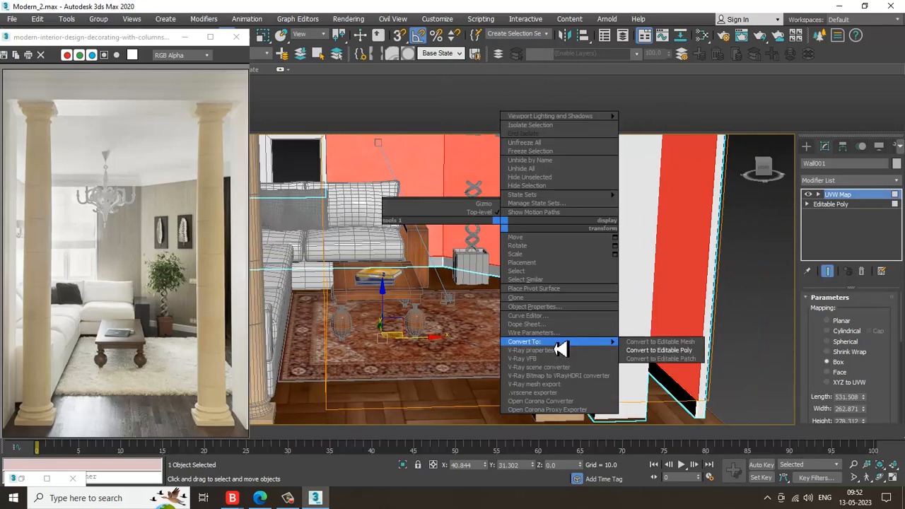
click(660, 351)
Select the baseboard polygons along the back, angled and right walls at polygon level.
scroll(512, 303, up, 5)
key(4)
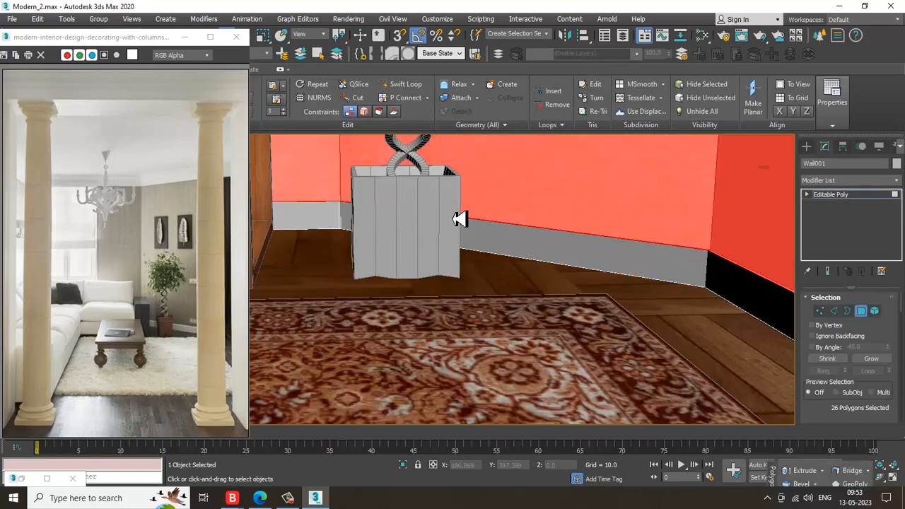
click(530, 243)
ctrl+click(313, 225)
ctrl+click(739, 300)
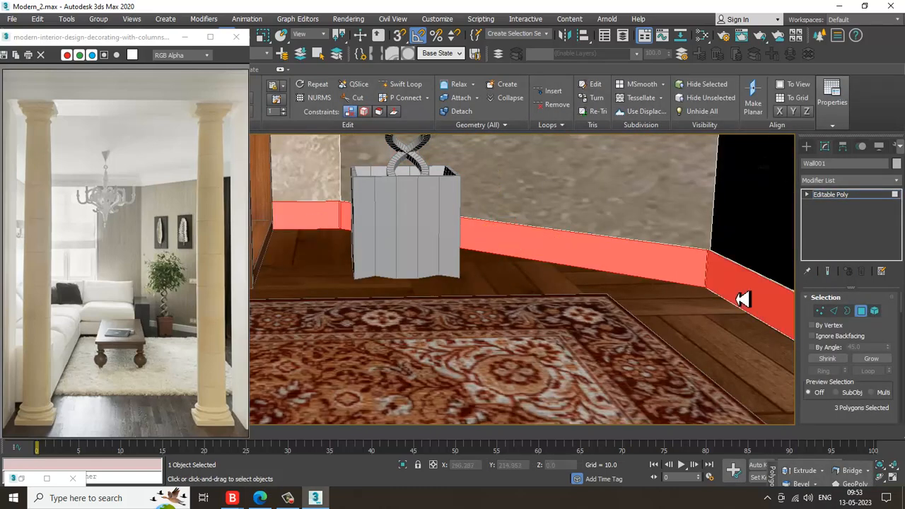
alt+middle_drag(744, 299, 568, 272)
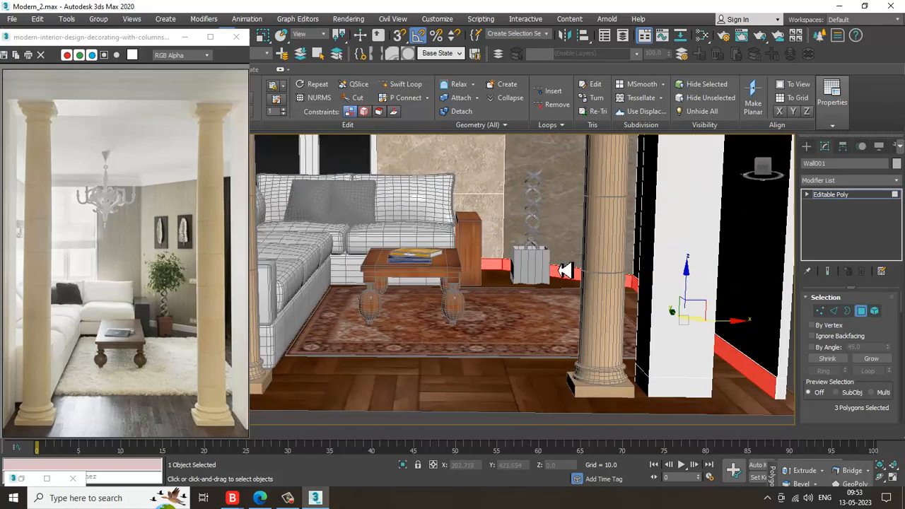
Create a new VRayMtl with a white diffuse color for the selected baseboard polygons and enable its shaded display in the viewport.
key(m)
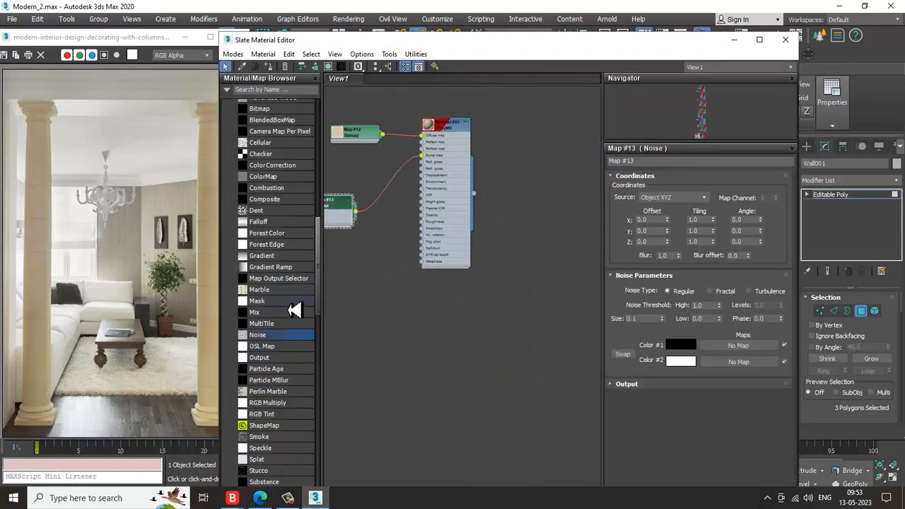
drag(320, 260, 314, 164)
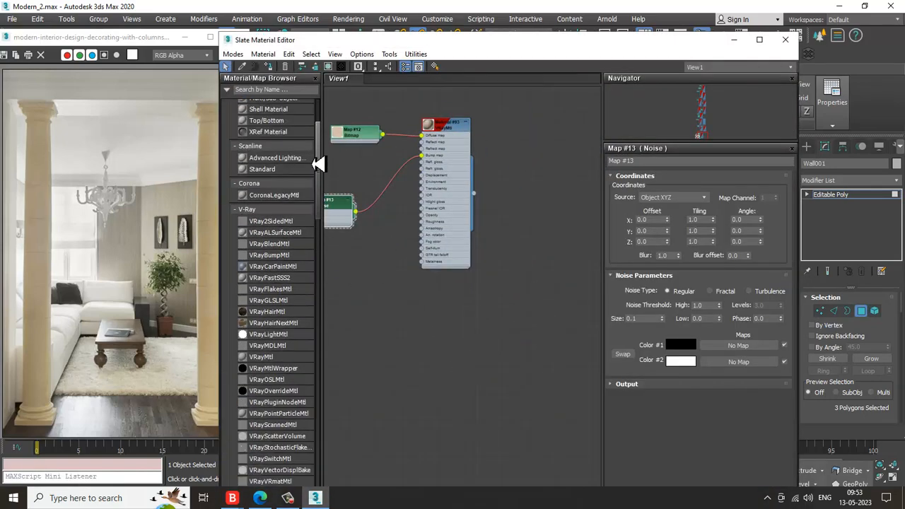
drag(531, 144, 523, 133)
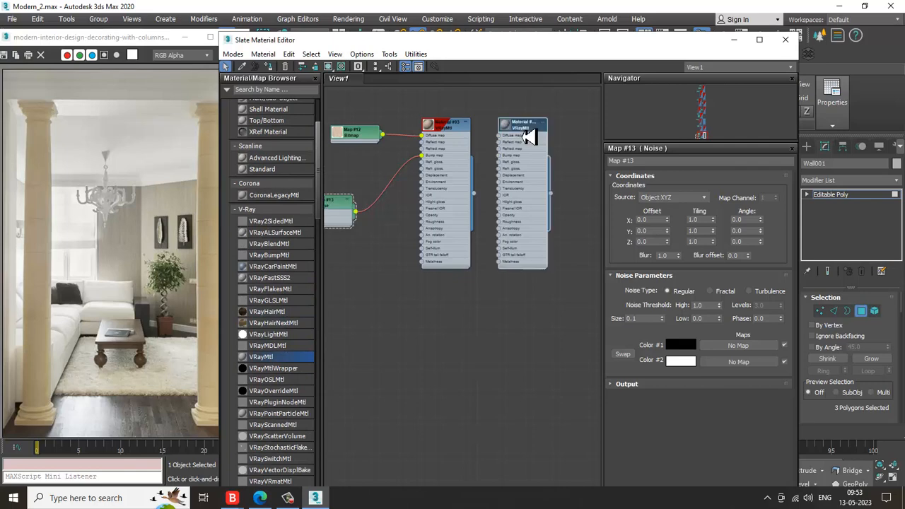
double_click(523, 133)
click(673, 192)
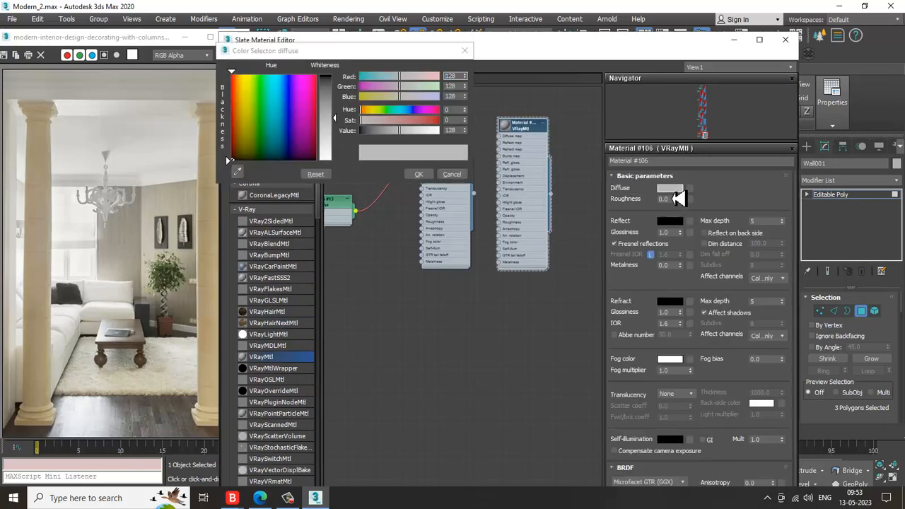
drag(350, 120, 334, 165)
click(419, 174)
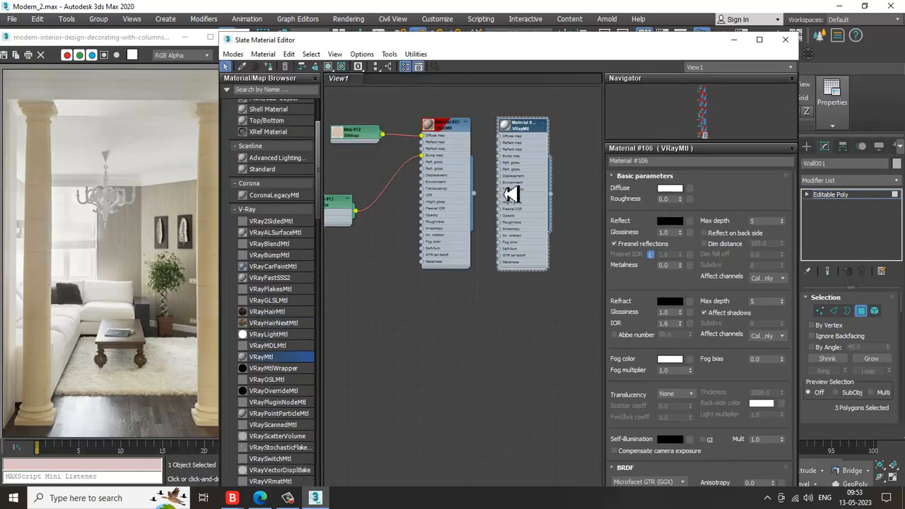
click(329, 67)
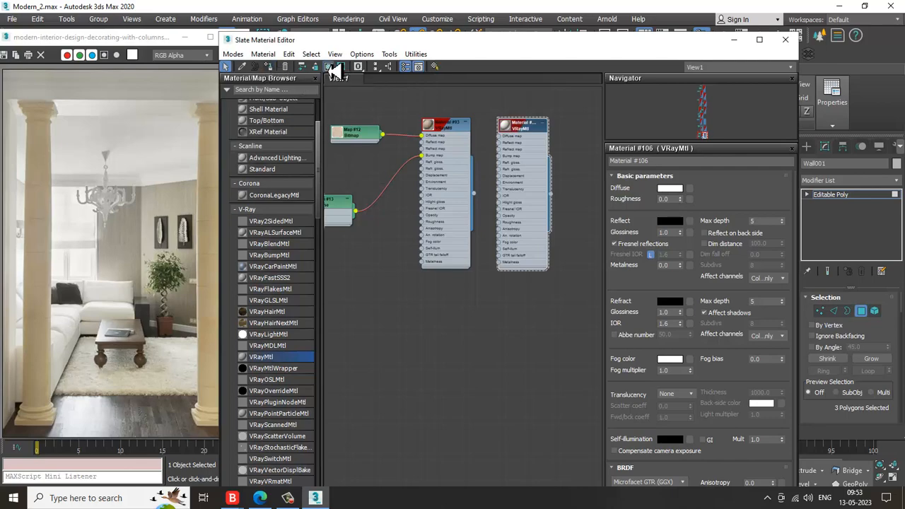
click(734, 39)
Try to region-select the wall polygons along the top of the room at polygon level.
alt+middle_drag(486, 262, 532, 289)
scroll(532, 289, down, 15)
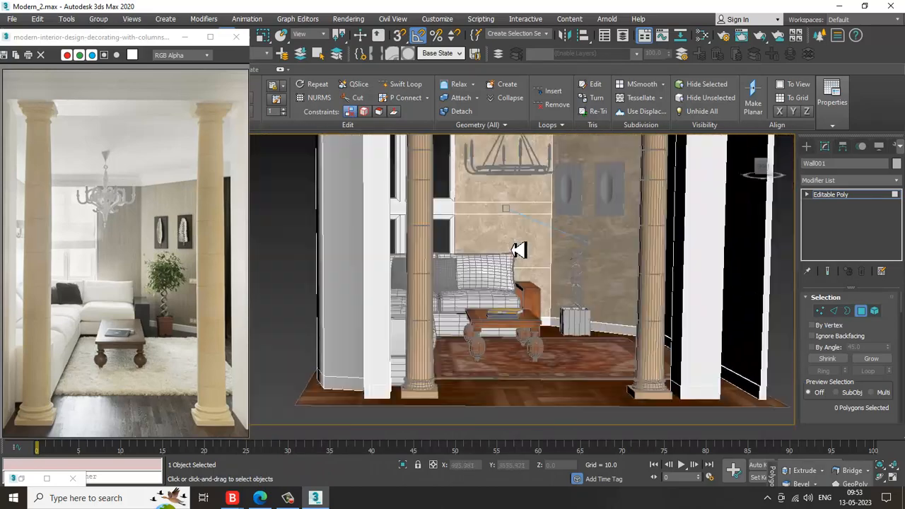
scroll(561, 256, down, 2)
click(831, 195)
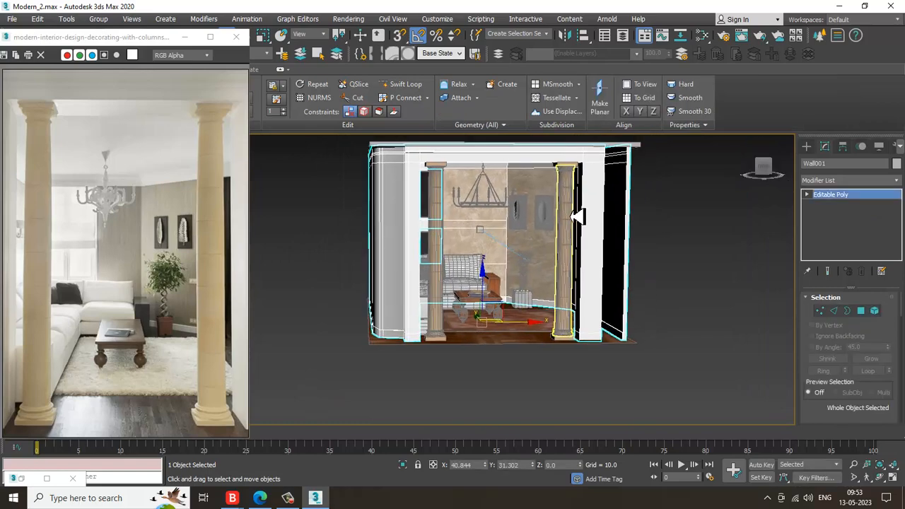
middle_drag(531, 217, 515, 262)
scroll(502, 262, up, 6)
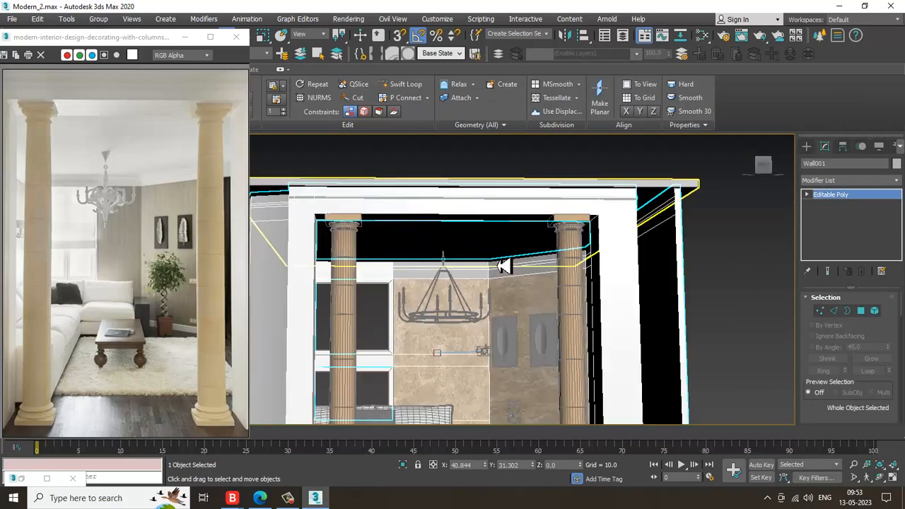
scroll(463, 272, up, 3)
click(861, 311)
scroll(545, 245, down, 5)
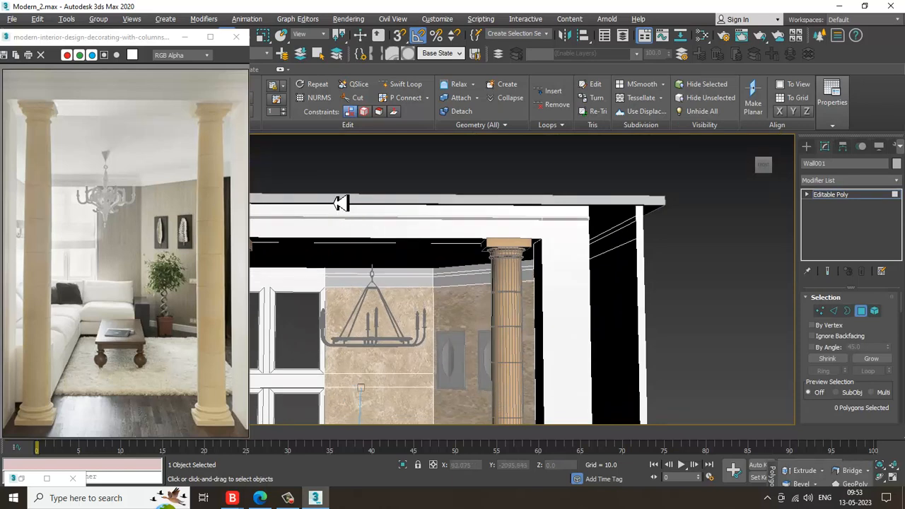
scroll(338, 203, down, 2)
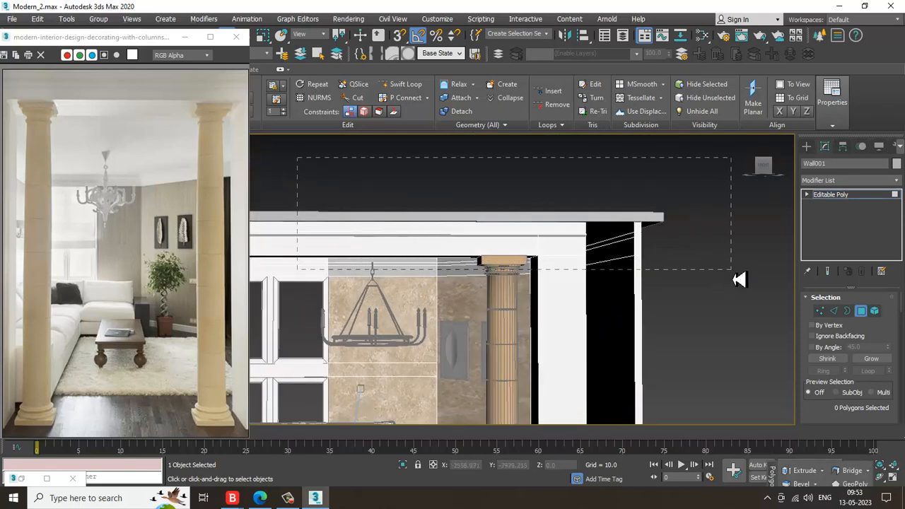
drag(739, 279, 736, 275)
alt+click(566, 340)
alt+middle_drag(566, 339, 522, 250)
scroll(523, 252, down, 5)
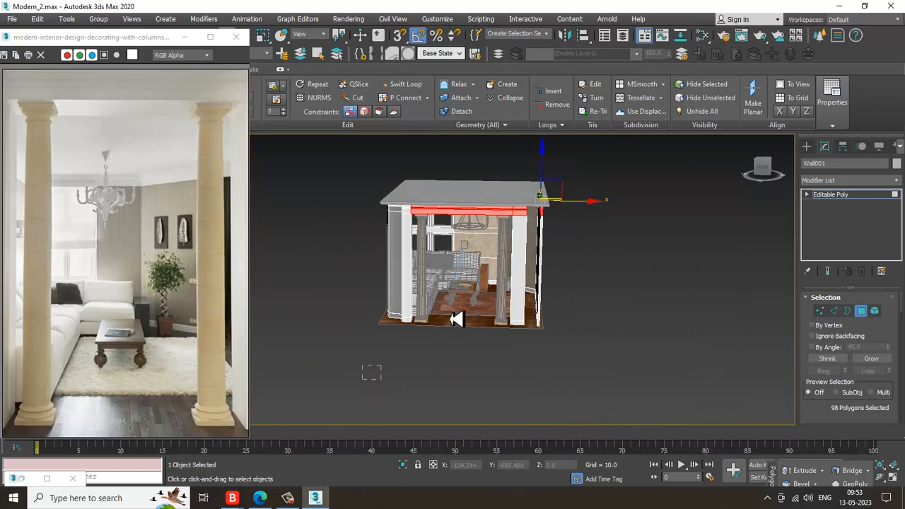
Select all polygons of the wall object and remove the stone-textured back, angled and right wall faces from the selection.
key(ctrl+a)
scroll(493, 236, up, 5)
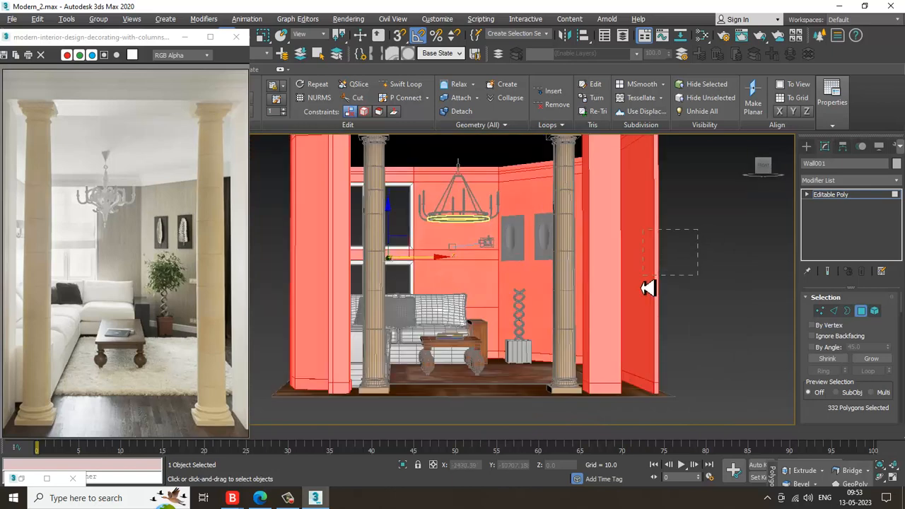
alt+middle_drag(648, 288, 613, 267)
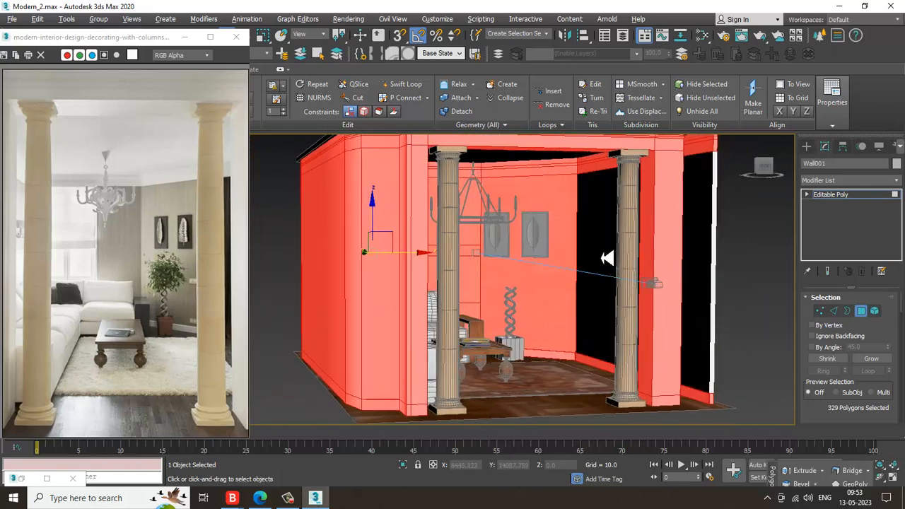
alt+middle_drag(485, 274, 488, 243)
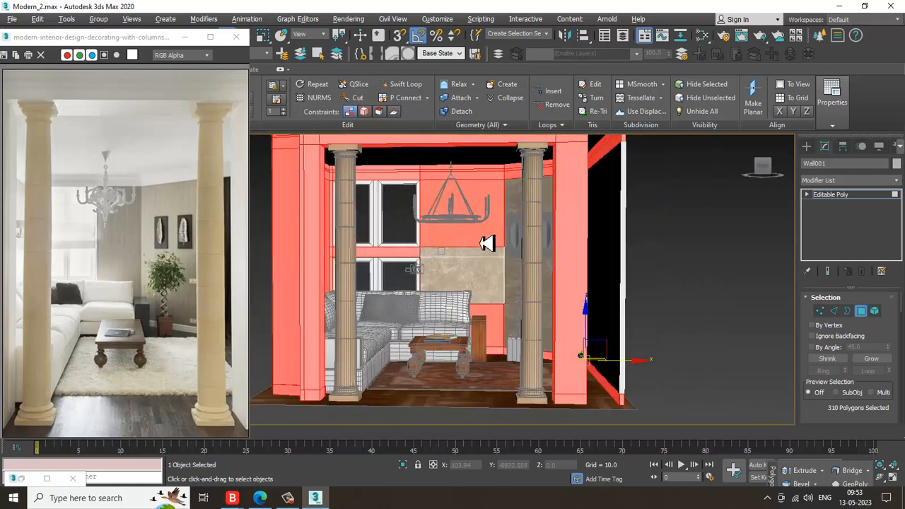
alt+middle_drag(434, 251, 422, 231)
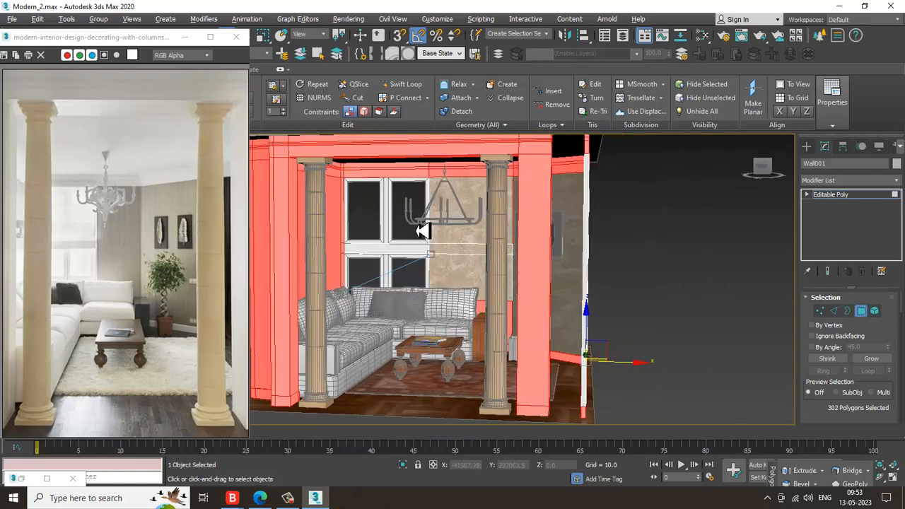
alt+middle_drag(368, 263, 461, 267)
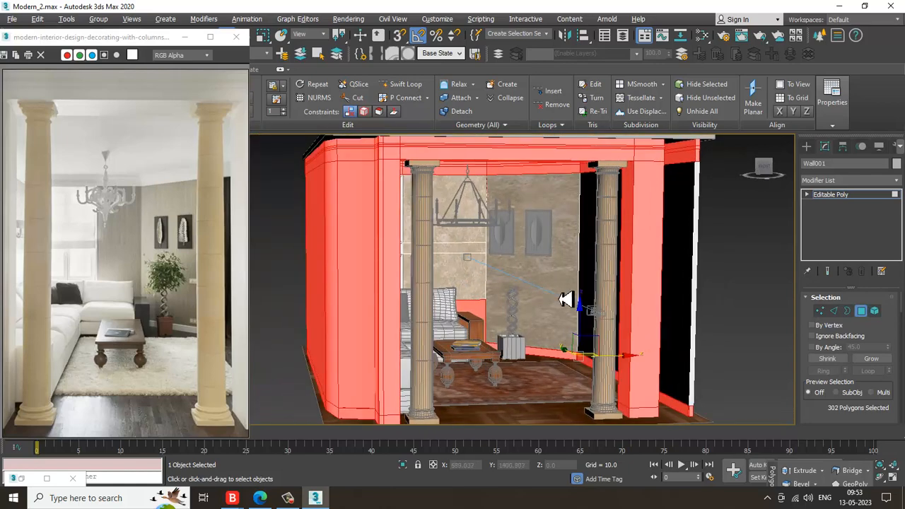
alt+middle_drag(713, 342, 628, 415)
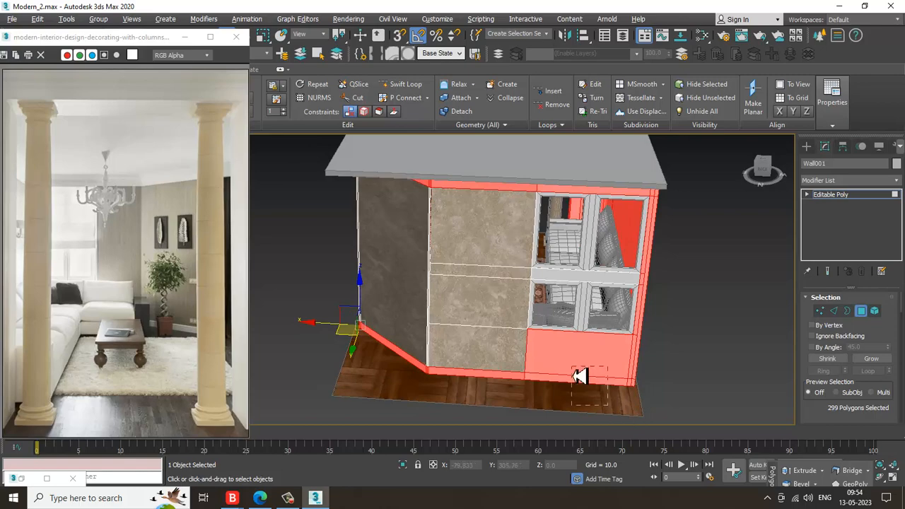
Try deselecting the wall polygons beneath the window from the outside, and undo that selection change.
alt+drag(580, 377, 576, 374)
alt+middle_drag(697, 398, 705, 397)
key(ctrl+z)
Assign the white VRayMtl to the selected wall and trim polygons, clear the selection and close the rendered frame window.
alt+middle_drag(609, 360, 570, 274)
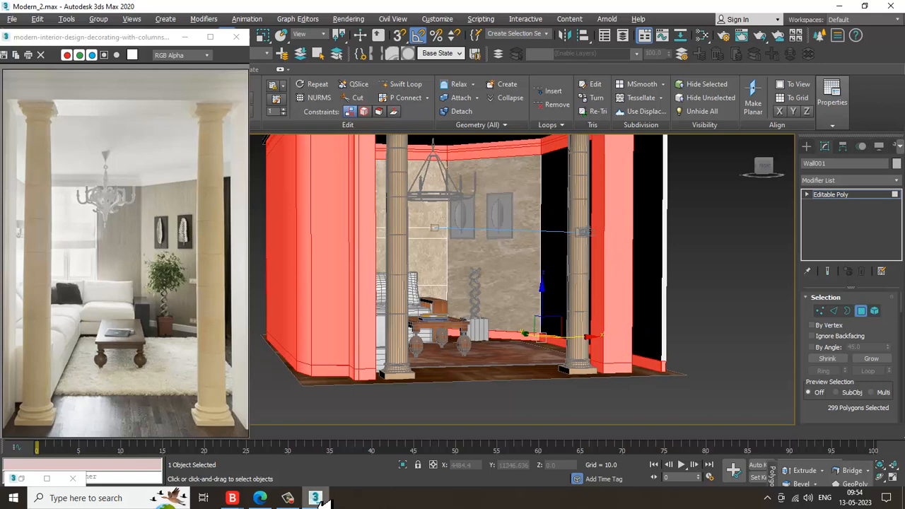
scroll(321, 14, down, 4)
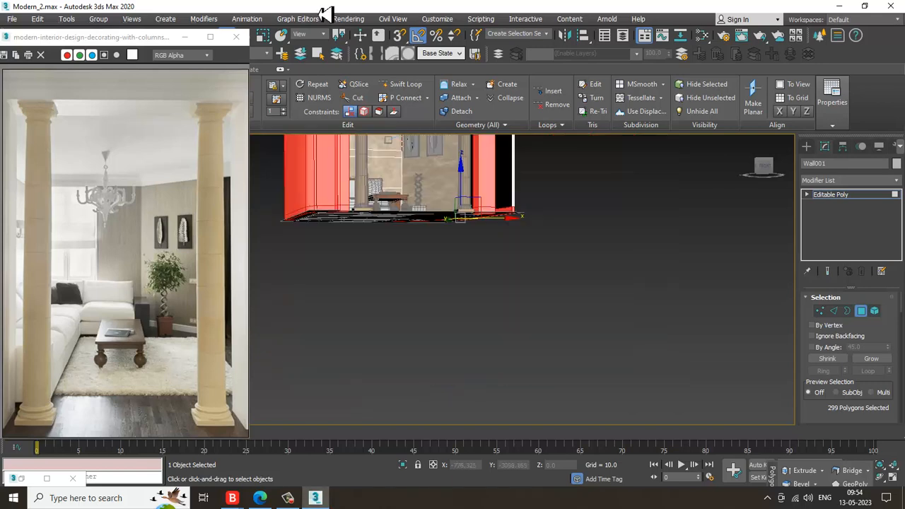
alt+middle_drag(482, 247, 488, 309)
scroll(523, 244, up, 3)
scroll(471, 327, up, 3)
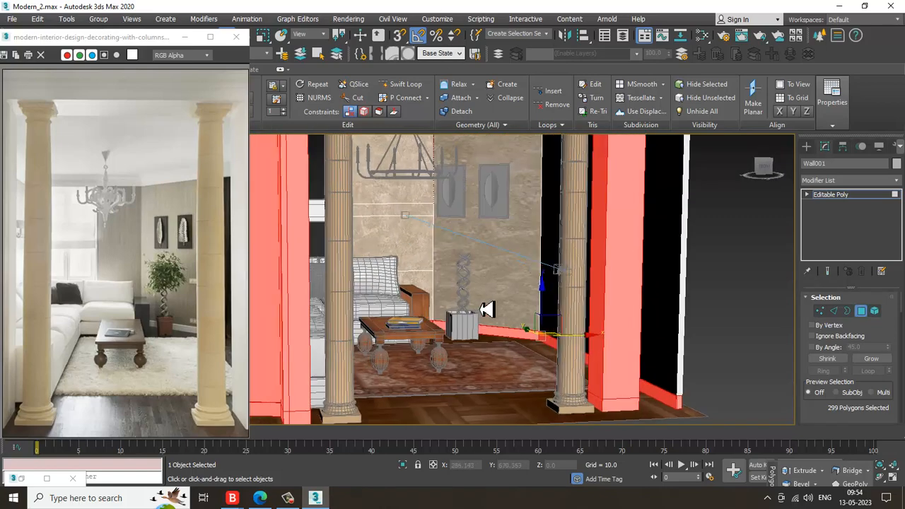
key(m)
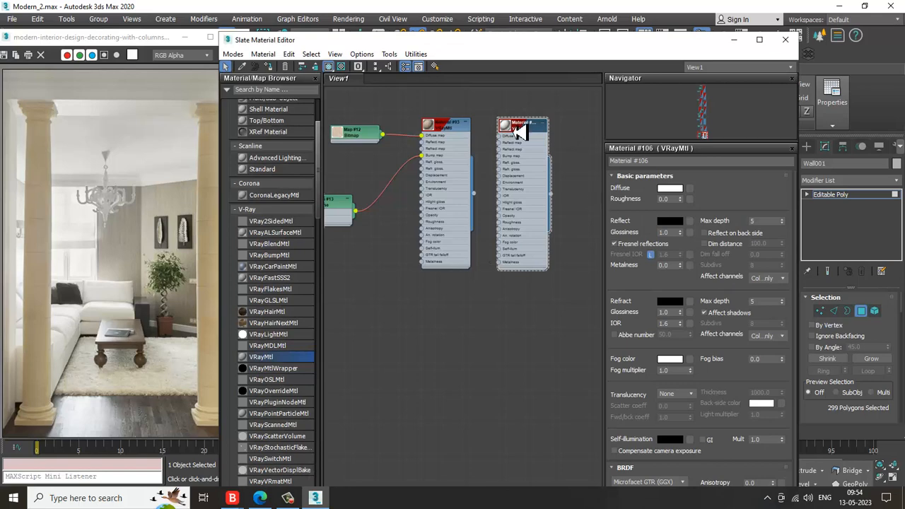
click(269, 68)
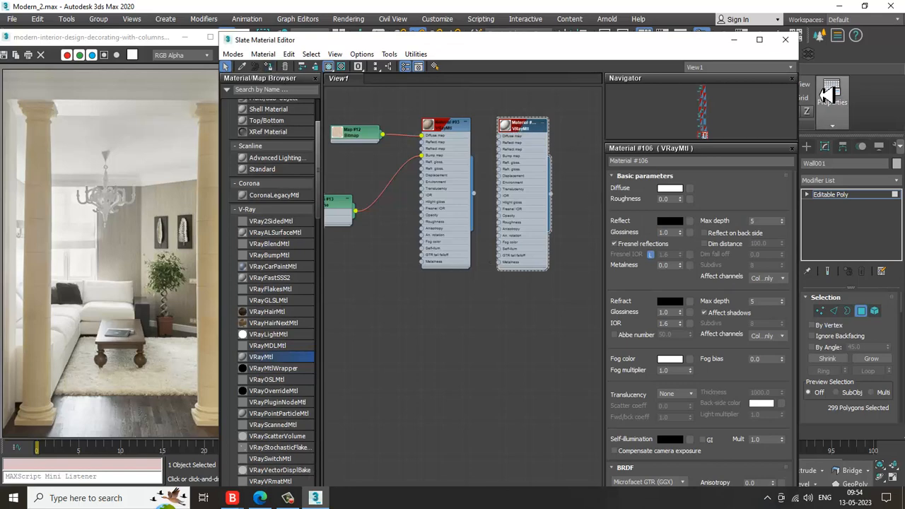
click(740, 41)
click(752, 256)
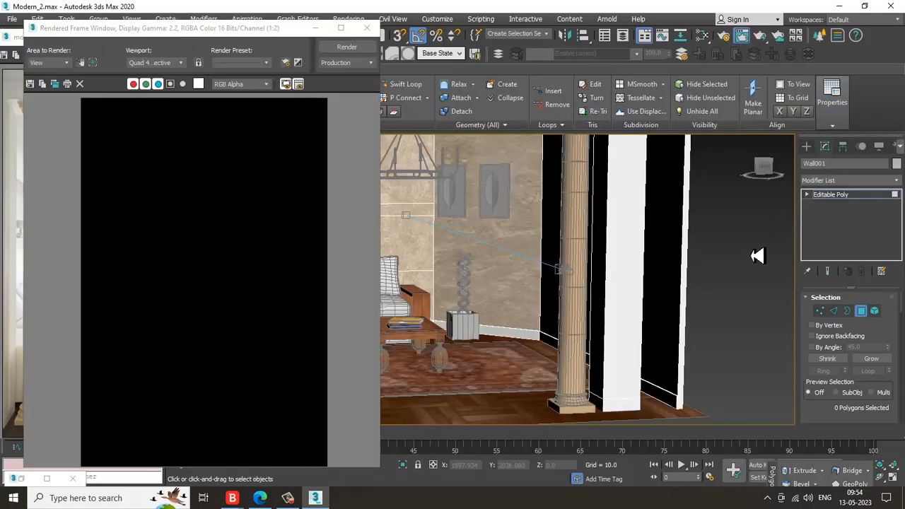
click(367, 30)
Switch to the camera view, run a test render of the room and close the V-Ray frame buffer.
alt+middle_drag(760, 305, 686, 288)
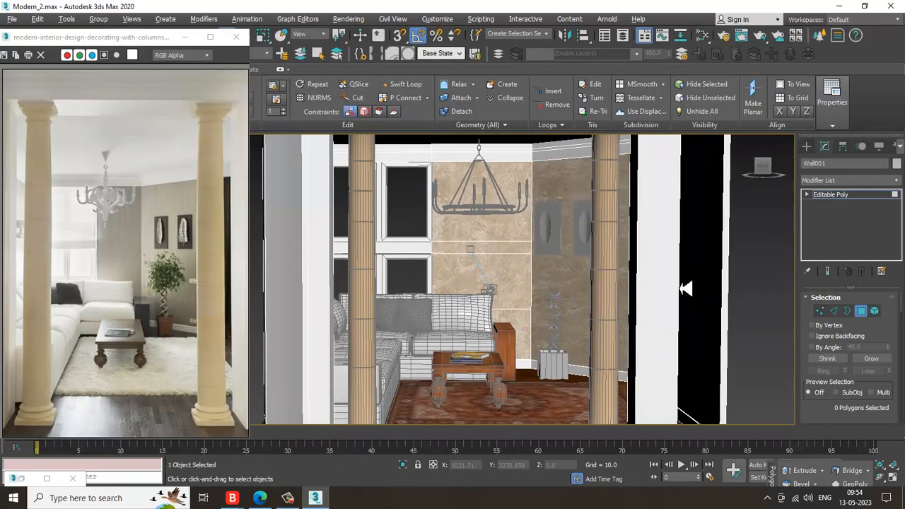
scroll(686, 288, up, 4)
key(c)
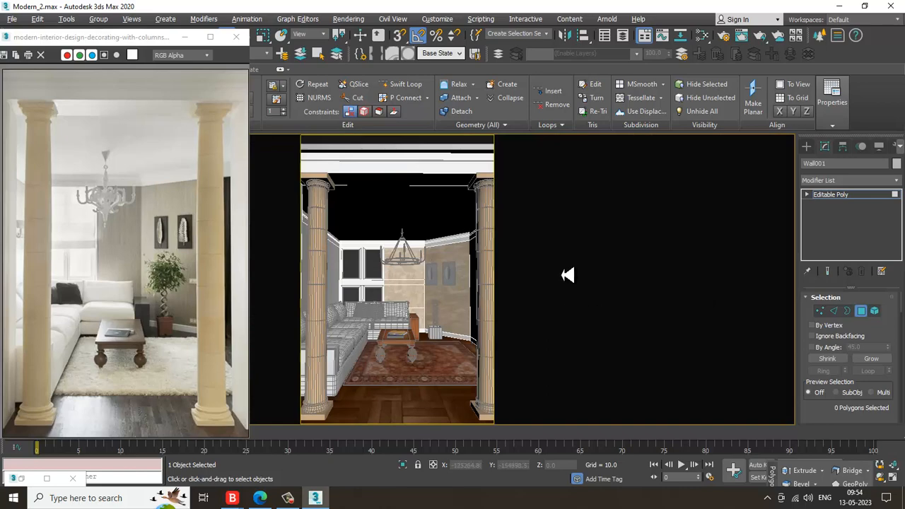
click(348, 19)
click(365, 43)
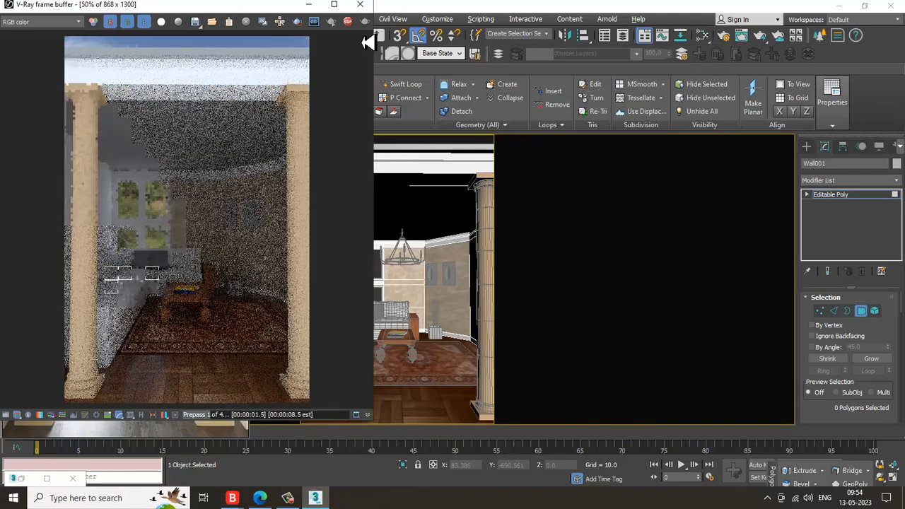
click(360, 5)
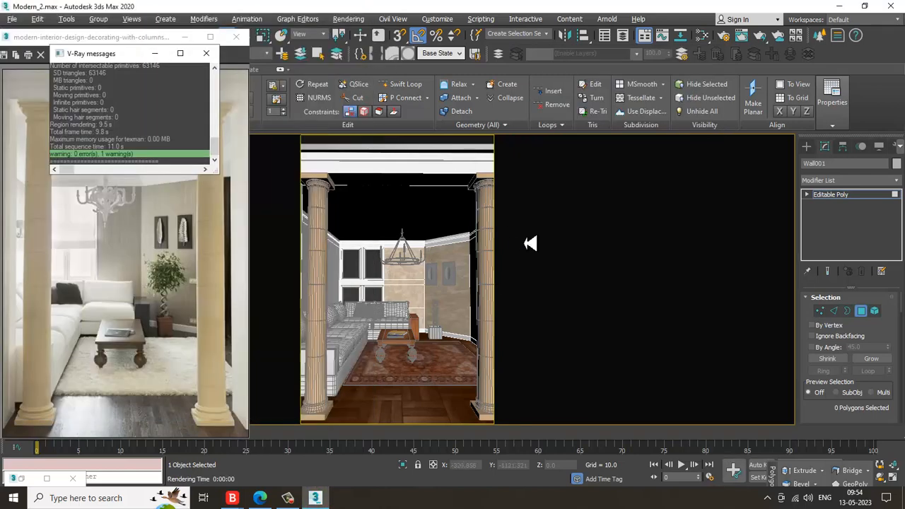
Move the camera slightly forward in Walk Through mode to frame the room more tightly between the two columns.
click(531, 244)
key(Up)
key(Up)
key(Down)
key(shift+Down)
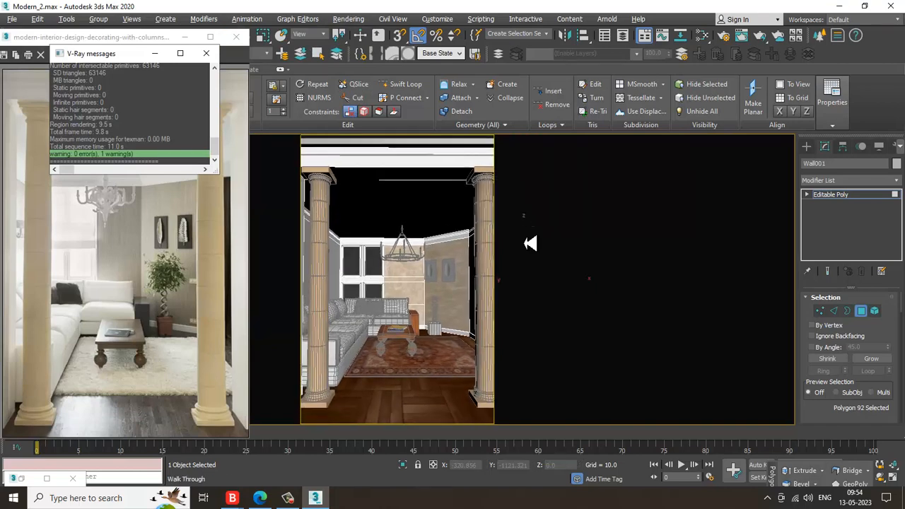
key(Up)
key(Up)
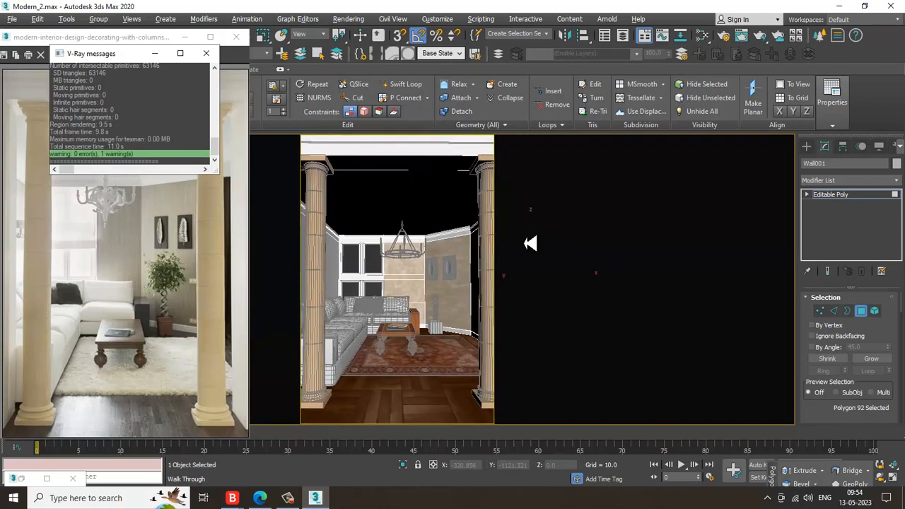
key(Down)
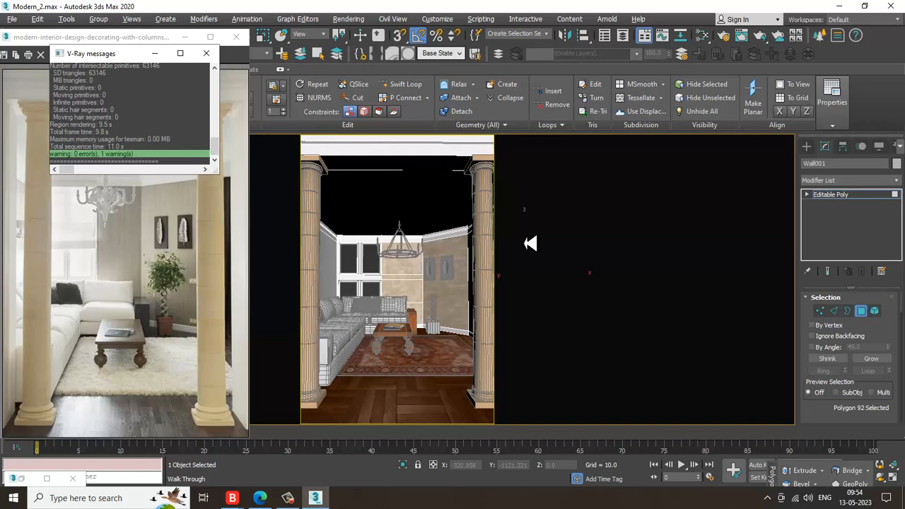
key(Up)
Render the adjusted camera view and close the V-Ray frame buffer and messages window.
key(shift+q)
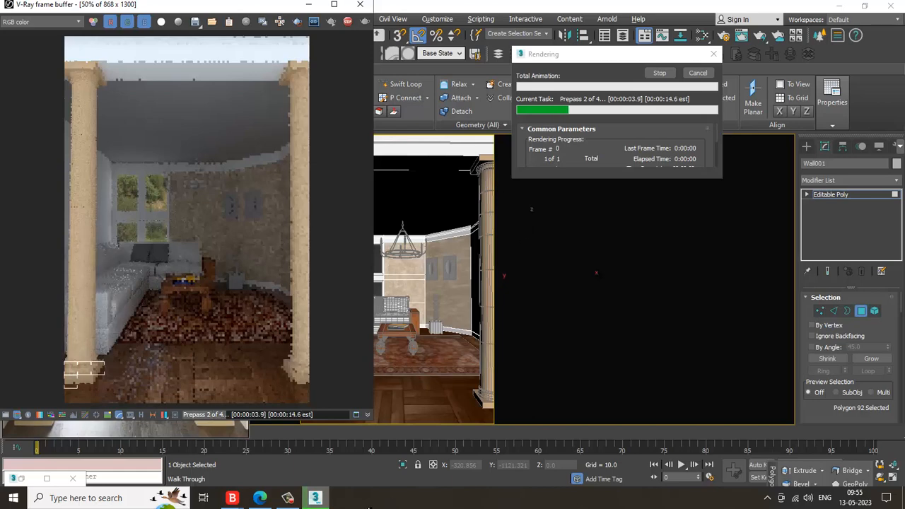
click(295, 500)
click(295, 500)
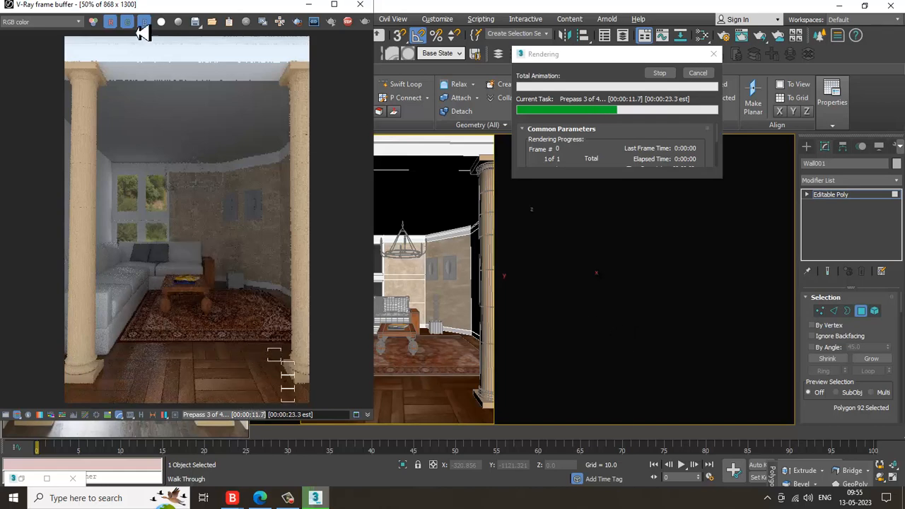
click(368, 5)
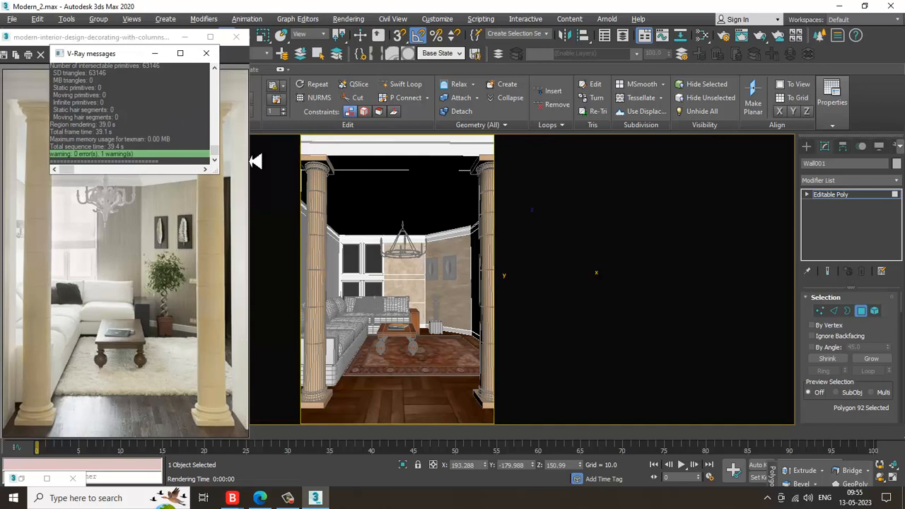
click(206, 53)
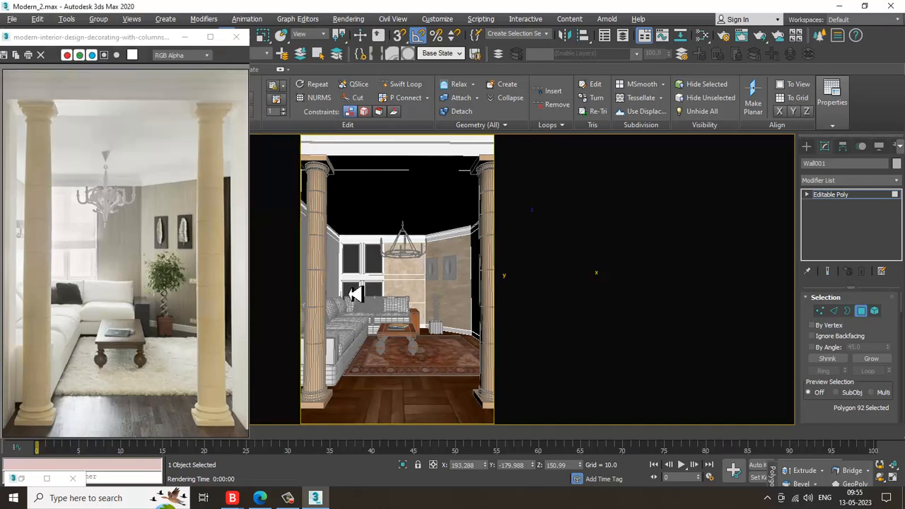
Change the diffuse colour of the plain white VRayMtl Material #79 to a pale peach and close the material editor.
key(m)
scroll(502, 236, up, 3)
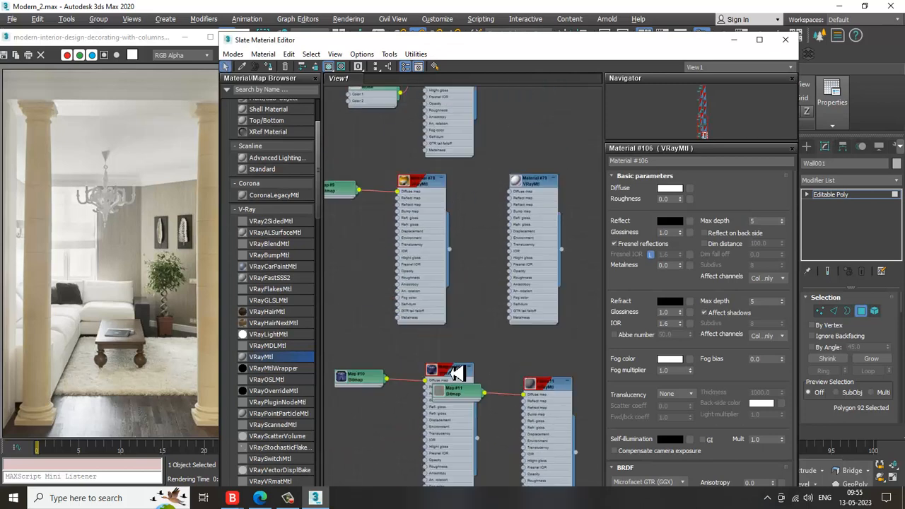
middle_drag(523, 208, 513, 266)
double_click(527, 244)
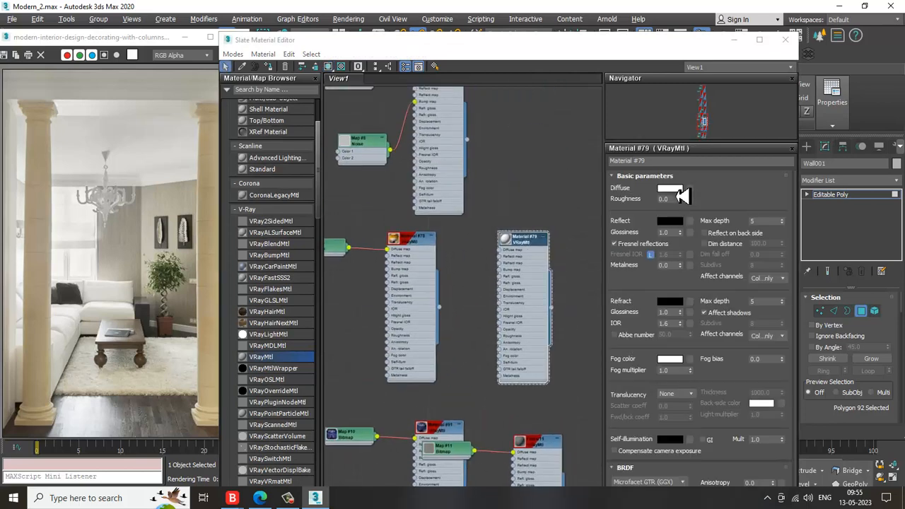
click(677, 189)
drag(248, 115, 236, 111)
click(330, 125)
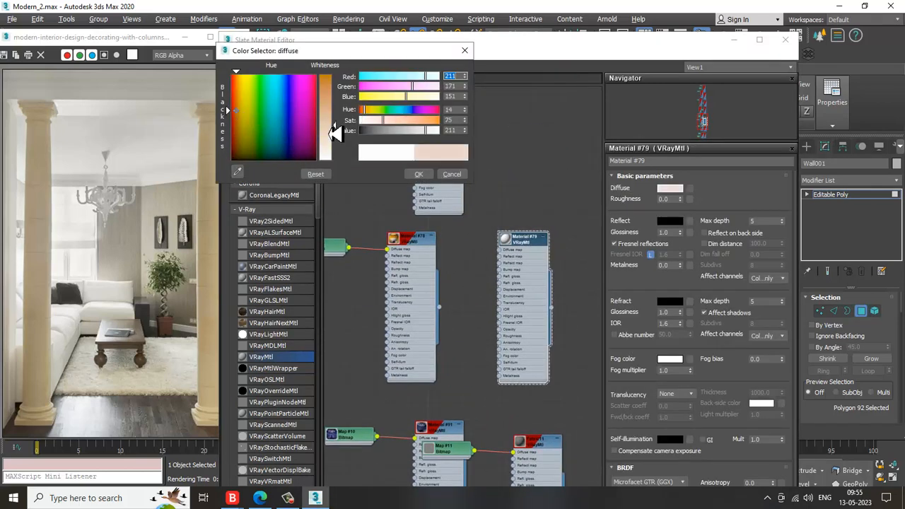
drag(329, 134, 330, 135)
click(418, 175)
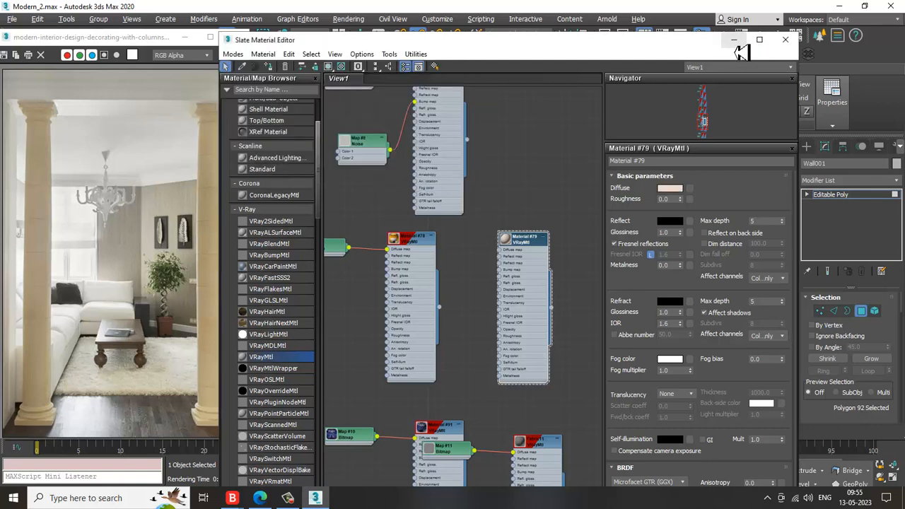
click(783, 38)
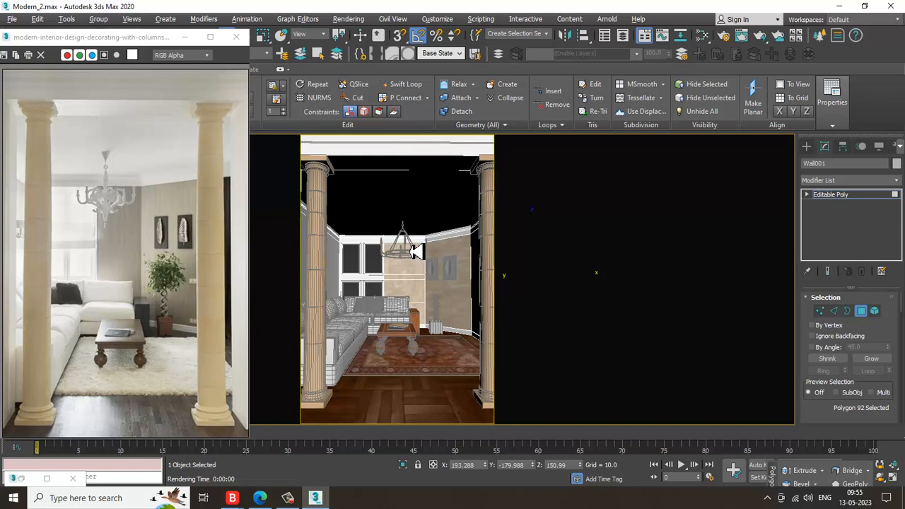
Examine the back wall's horizontal strips and stone texture around the chandelier up close.
click(429, 285)
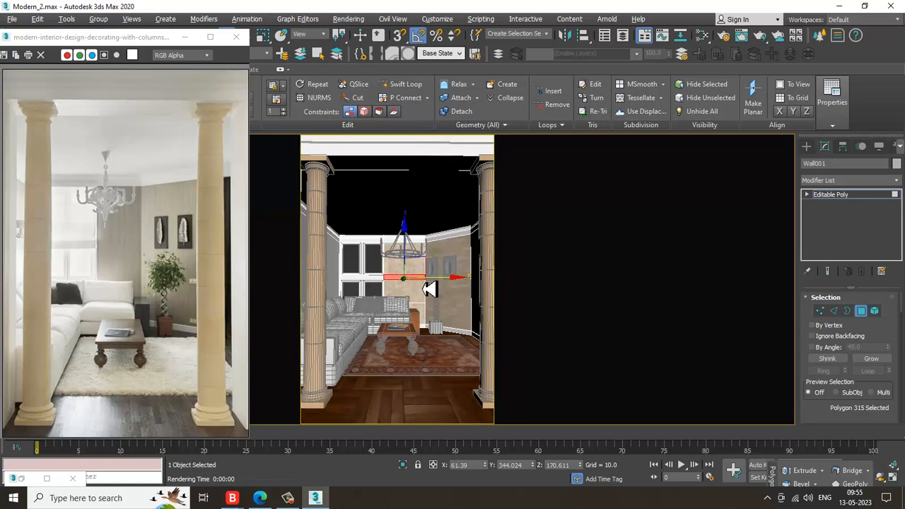
scroll(410, 270, up, 5)
scroll(414, 270, down, 5)
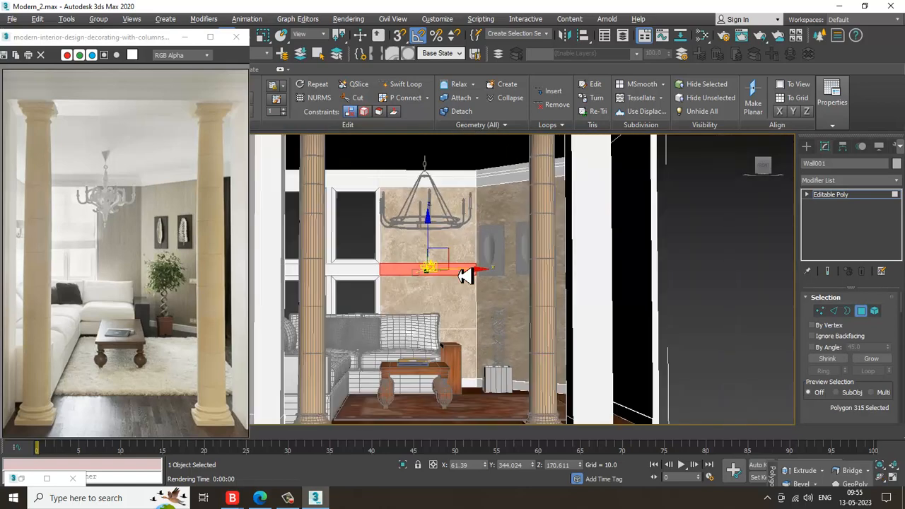
alt+middle_drag(478, 204, 531, 248)
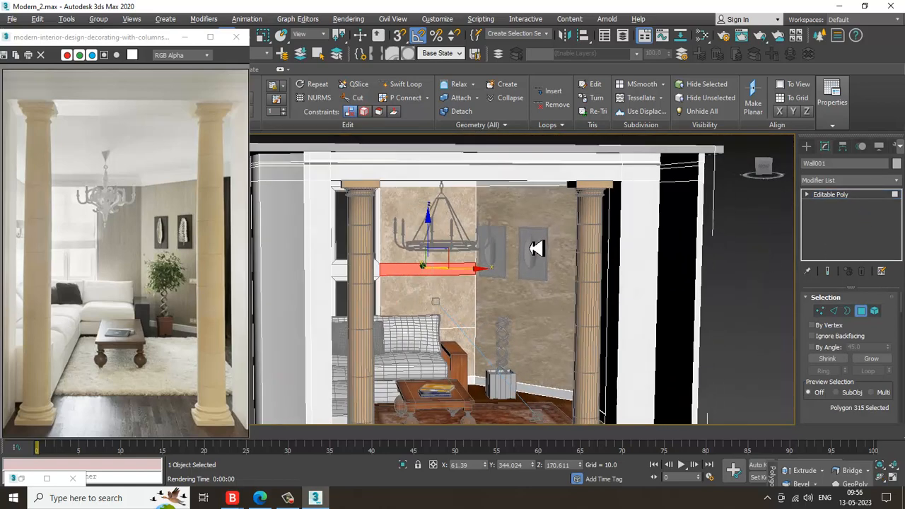
scroll(531, 248, up, 5)
middle_drag(471, 251, 482, 253)
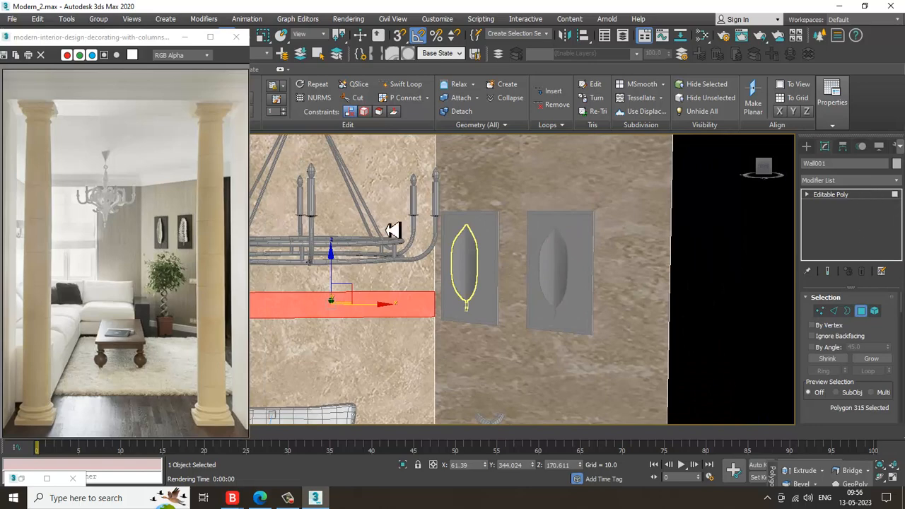
alt+middle_drag(393, 230, 470, 280)
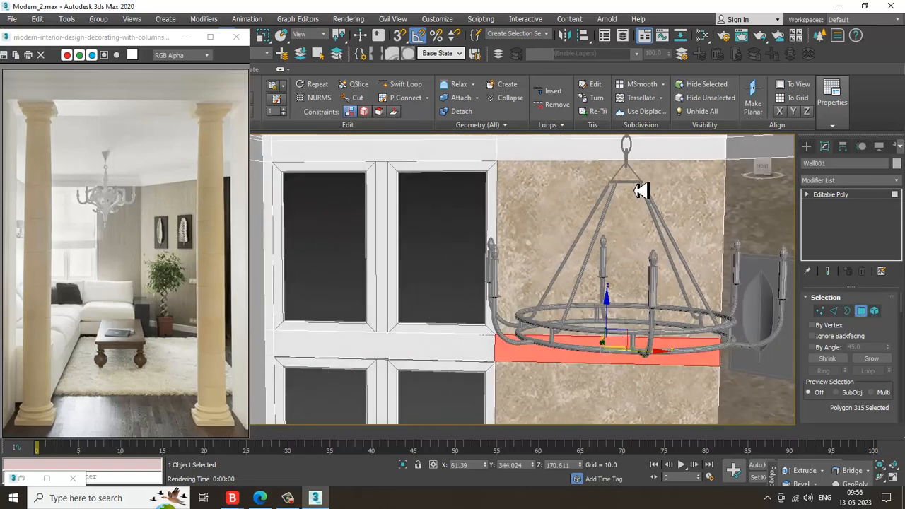
click(639, 154)
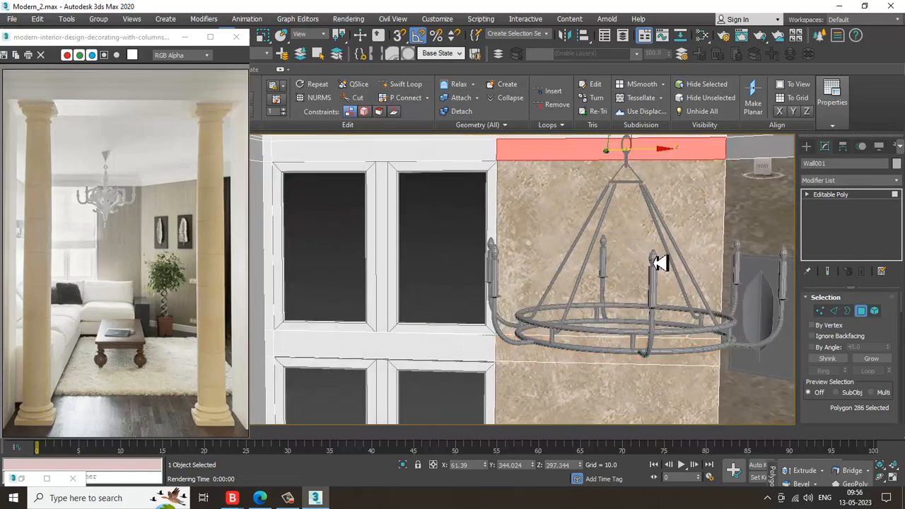
Exit polygon editing on the wall and hide the large box that covers the room from above.
click(863, 195)
click(559, 227)
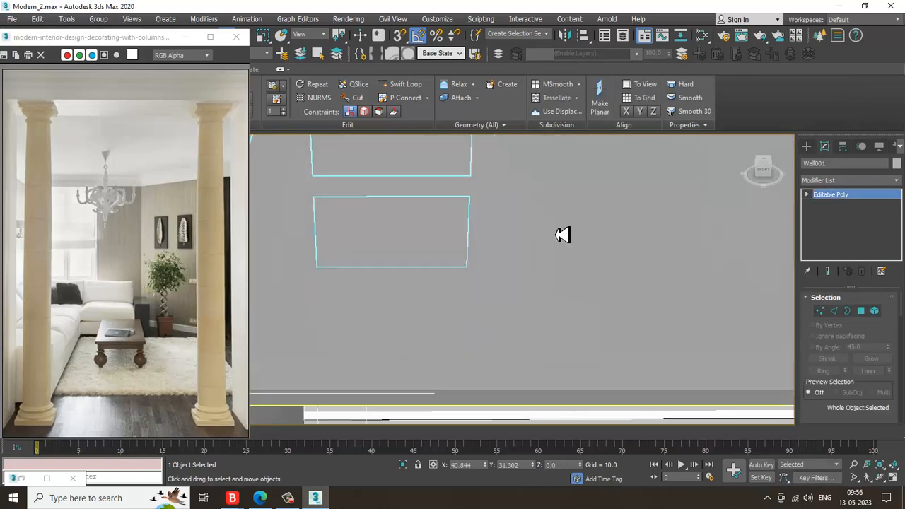
right_click(612, 210)
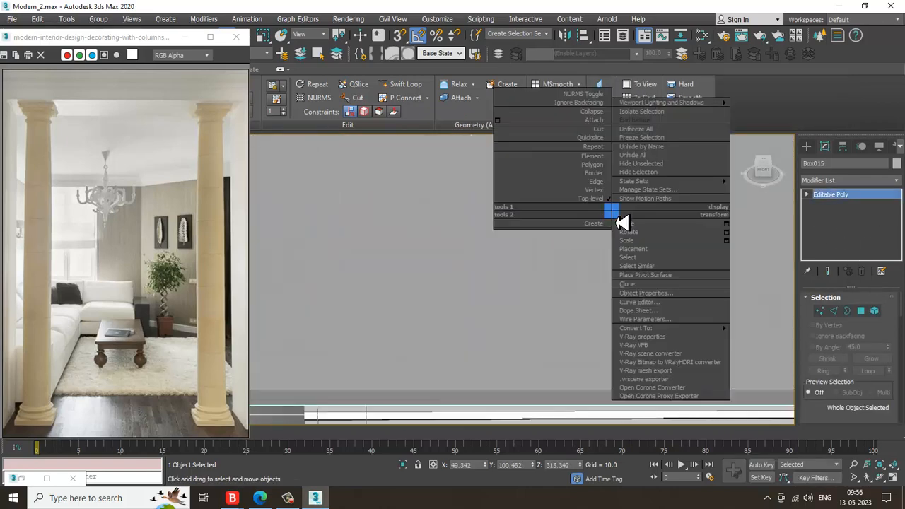
click(666, 173)
scroll(497, 257, up, 8)
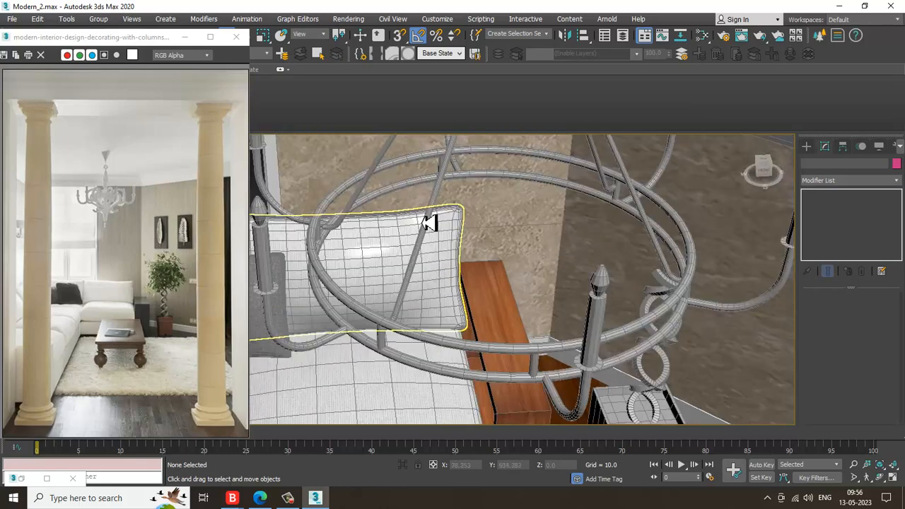
Open the chandelier reference image Untitled.png from the May 2023 Interior folder on drive D and place it beside the model.
click(12, 19)
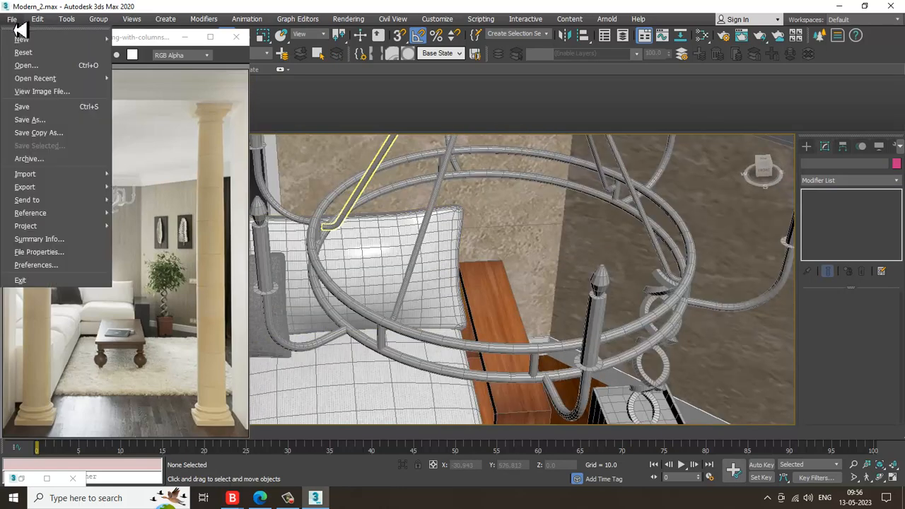
click(73, 92)
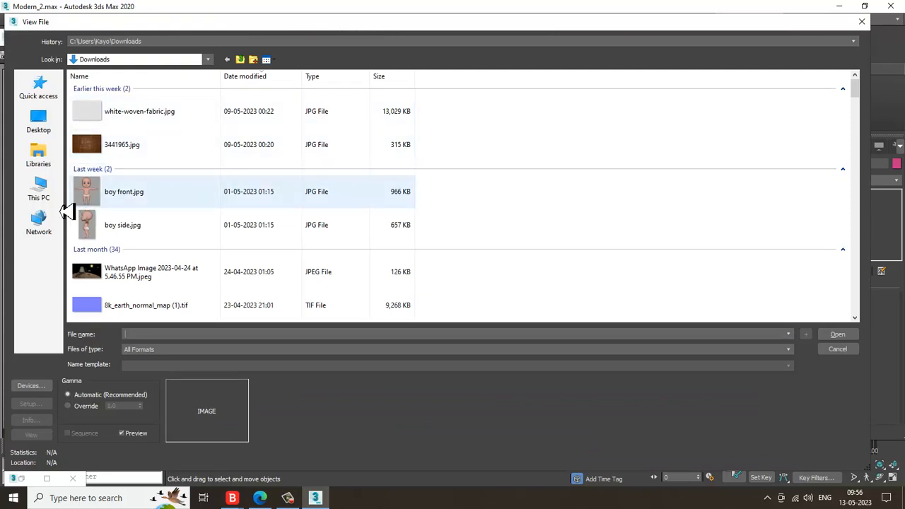
click(41, 190)
double_click(300, 186)
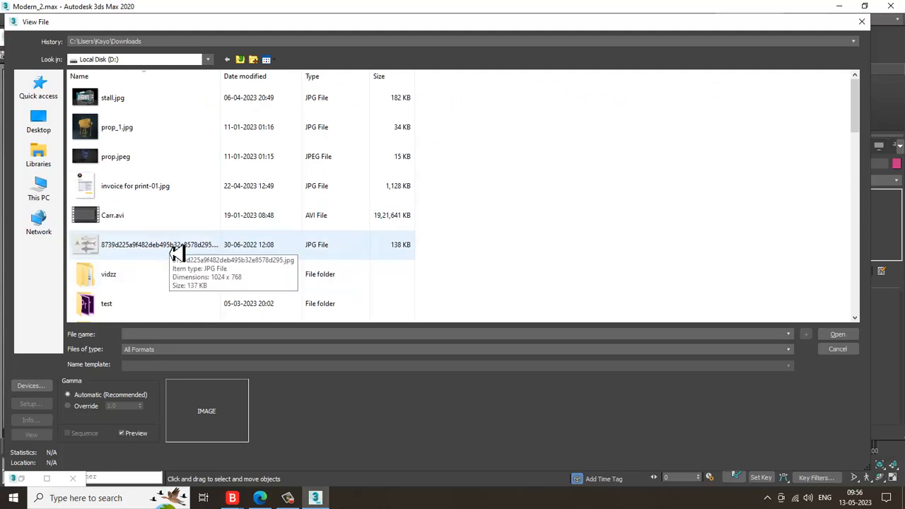
key(m)
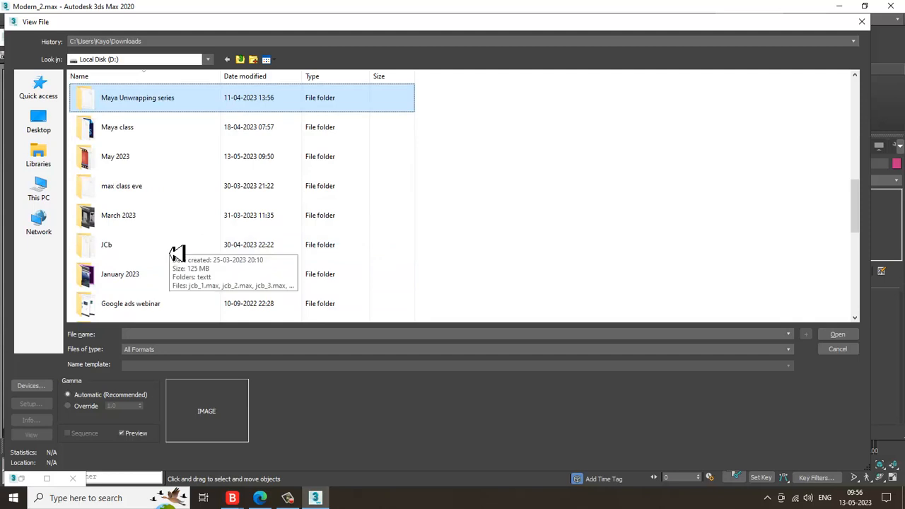
key(m)
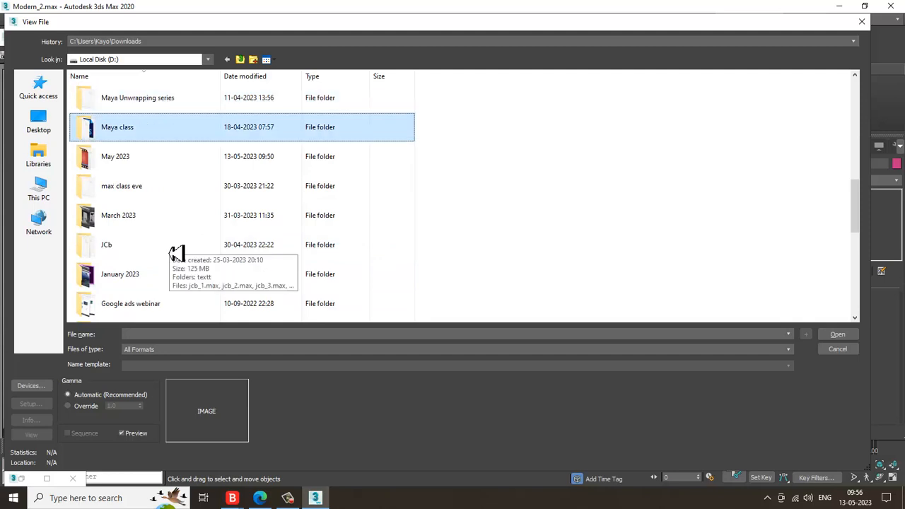
double_click(177, 155)
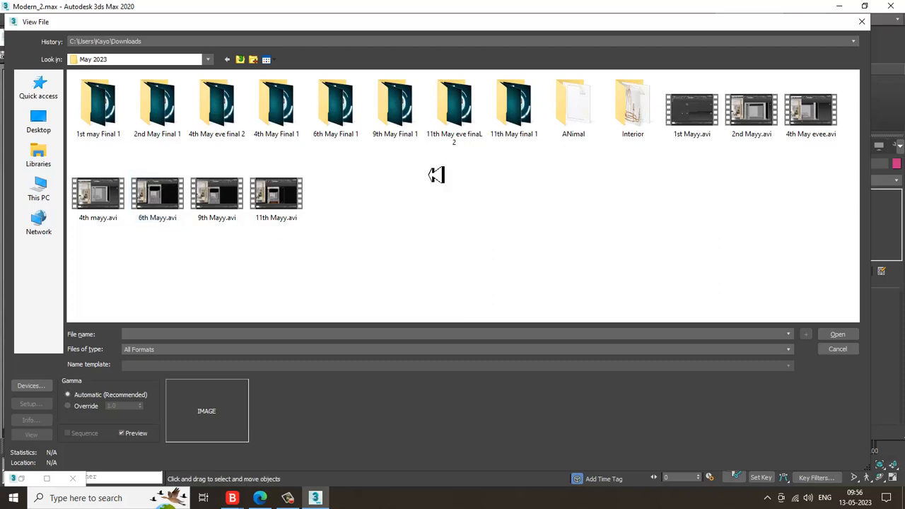
double_click(638, 113)
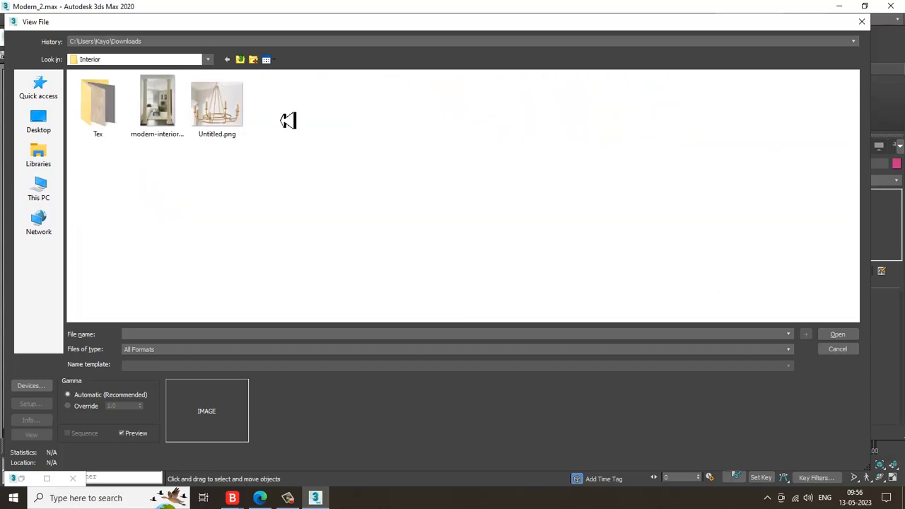
double_click(220, 113)
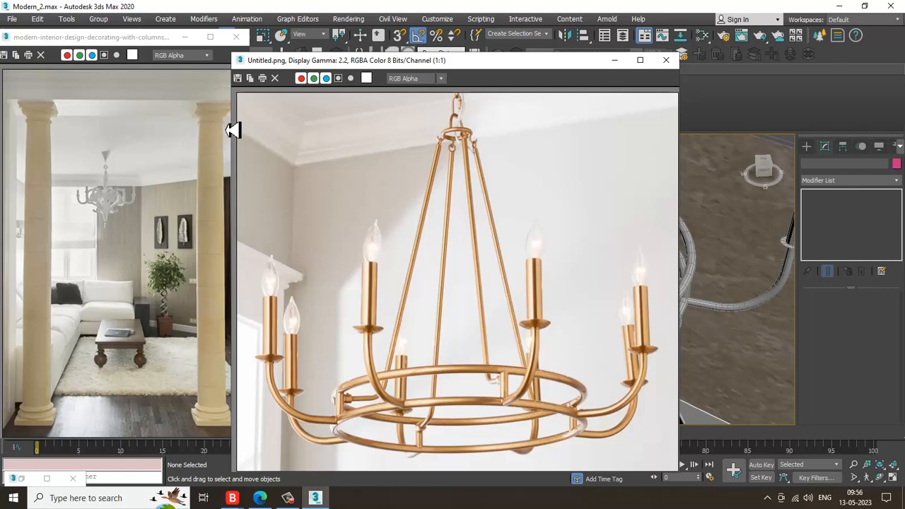
drag(502, 73, 75, 64)
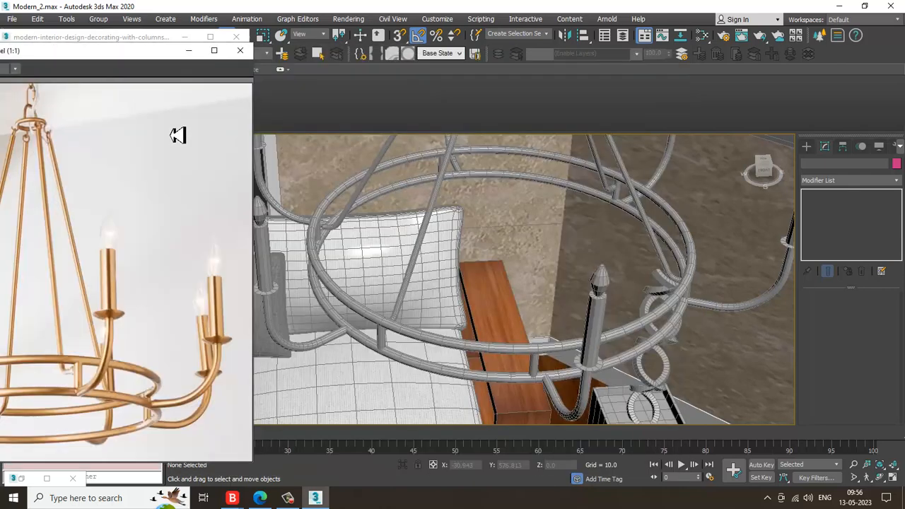
Select the chandelier's two large rings together with an adjoining support rod, connector and curved arm.
scroll(621, 323, down, 4)
alt+middle_drag(620, 323, 679, 313)
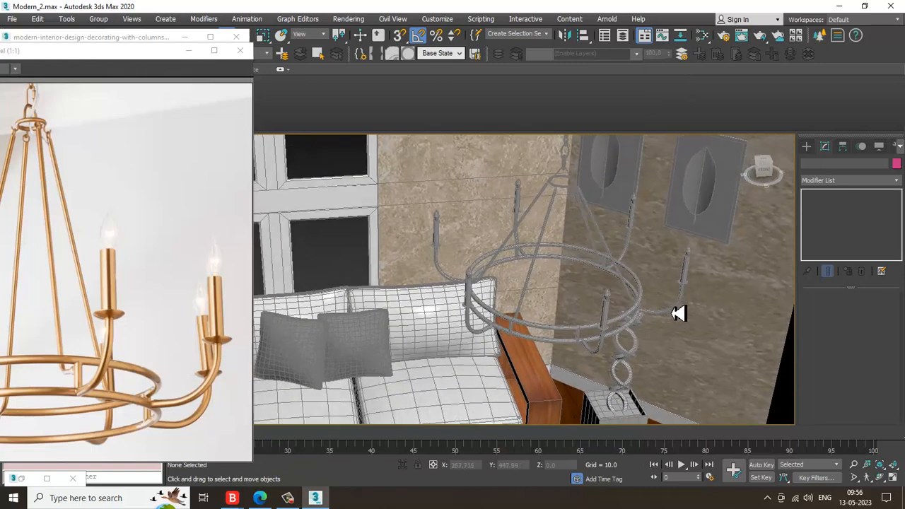
click(552, 329)
scroll(569, 304, up, 6)
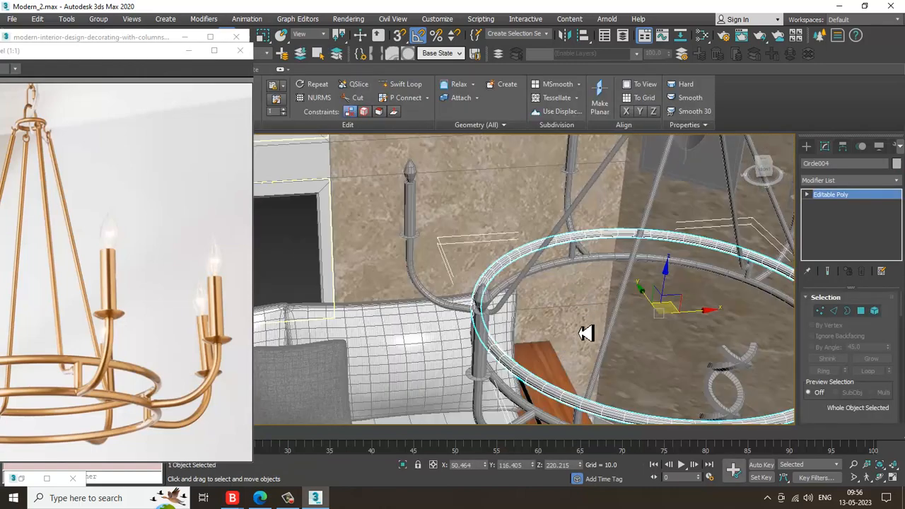
ctrl+click(595, 377)
middle_drag(604, 374, 596, 324)
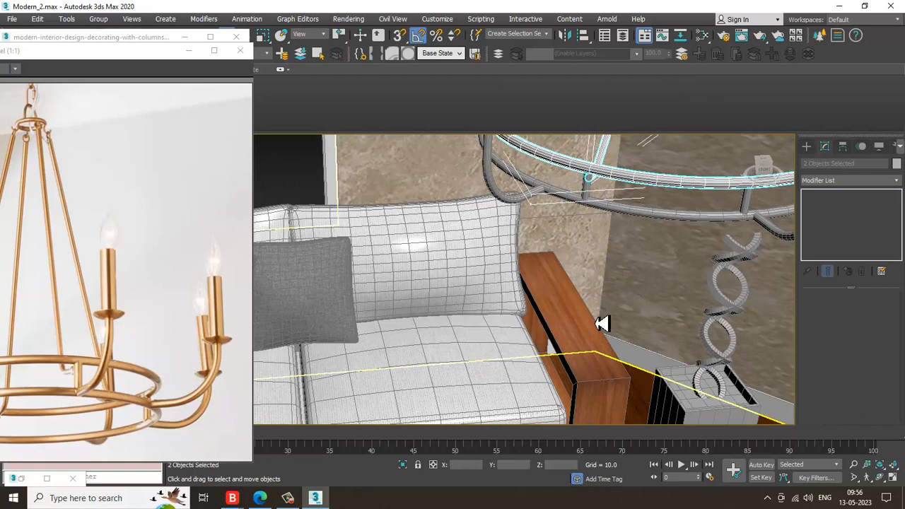
ctrl+click(615, 211)
ctrl+click(588, 191)
key(ctrl+q)
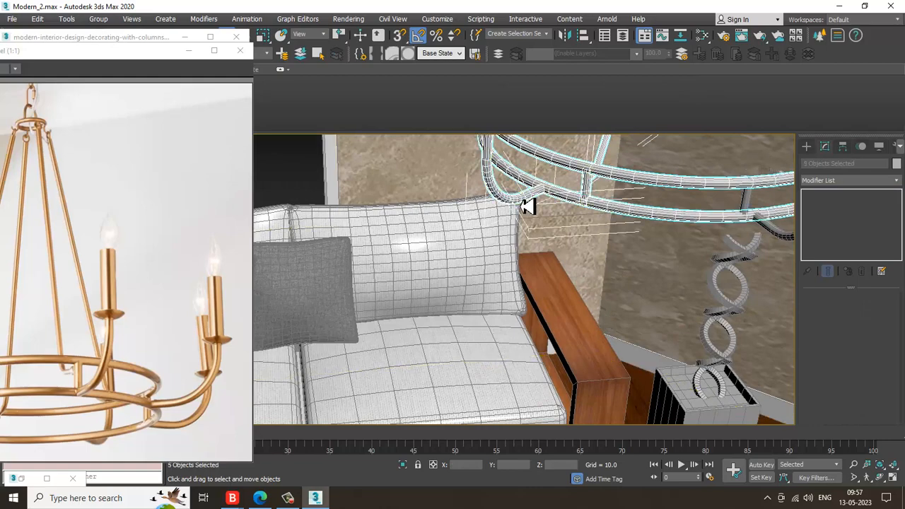
Extend the selection to the chandelier's remaining support rods, small upper ring and connectors between the large rings.
middle_drag(527, 206, 612, 318)
scroll(612, 319, down, 3)
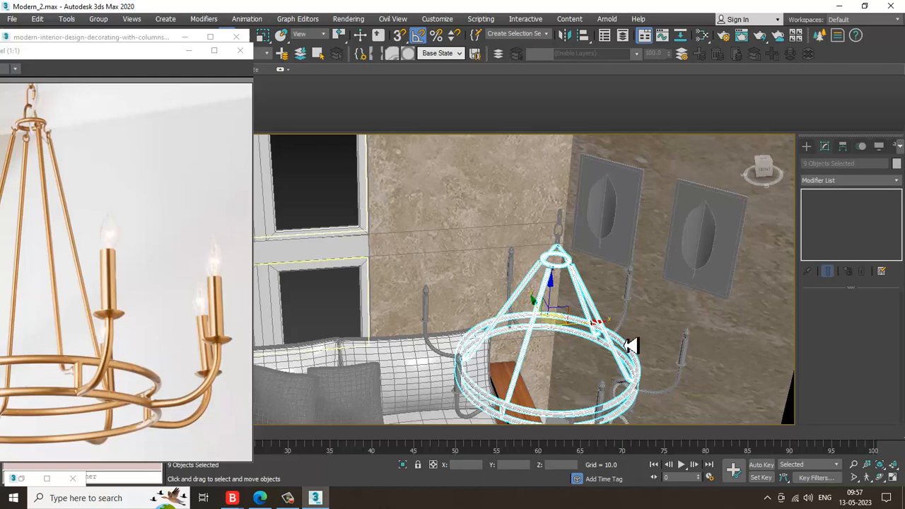
alt+middle_drag(600, 343, 529, 309)
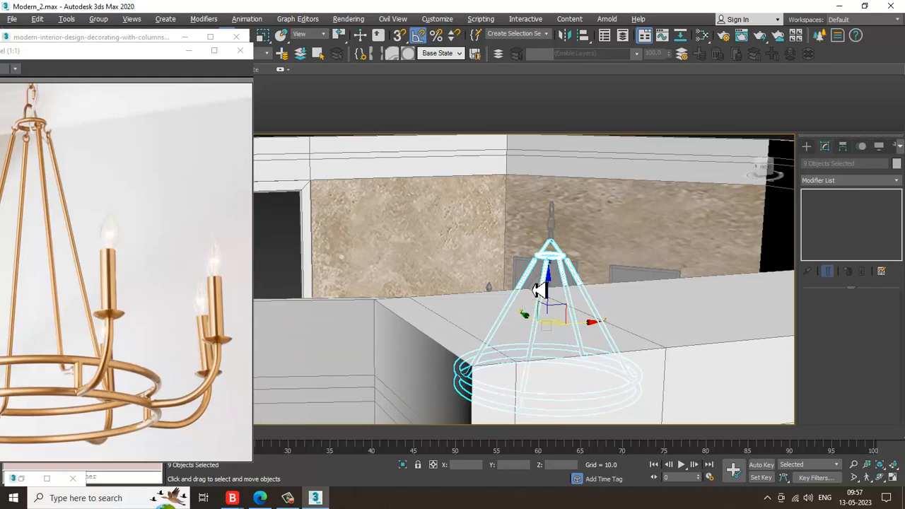
scroll(540, 291, up, 5)
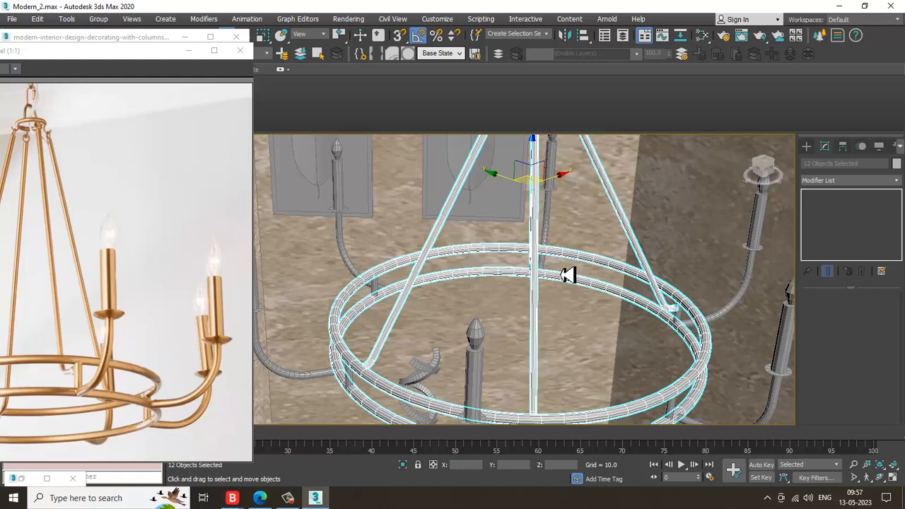
alt+middle_drag(568, 275, 572, 234)
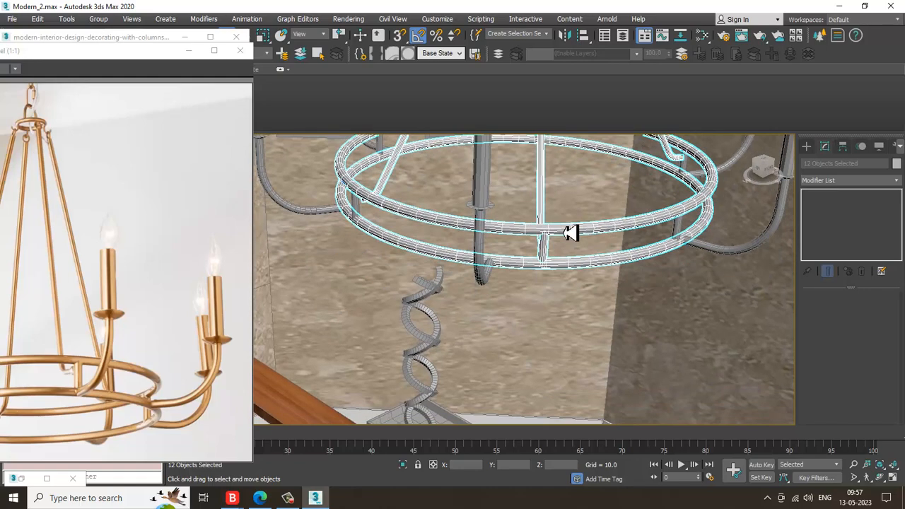
Add a new VRayMtl below the existing nodes in the maximized material editor and name it Gold.
key(m)
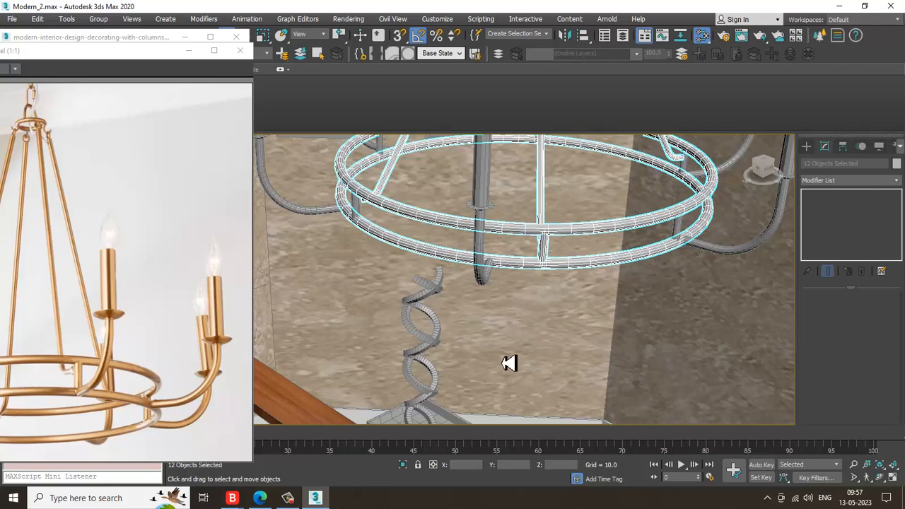
click(297, 500)
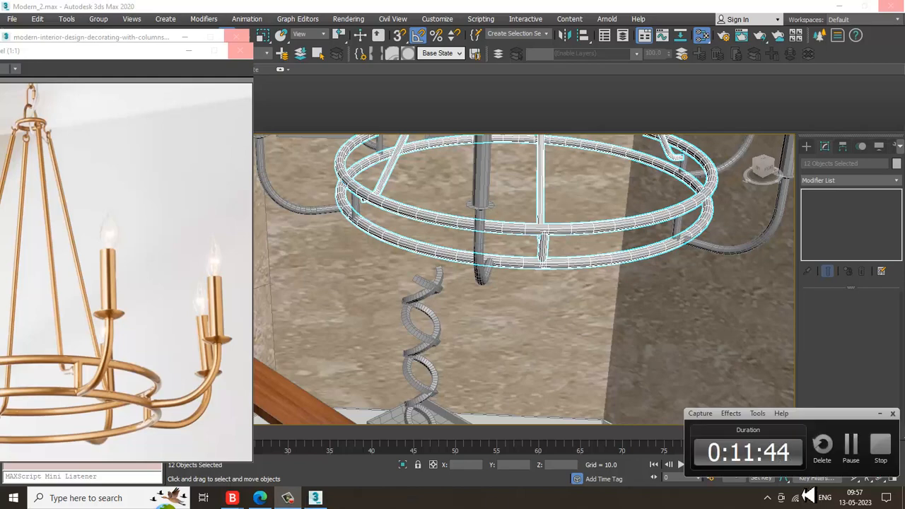
click(855, 460)
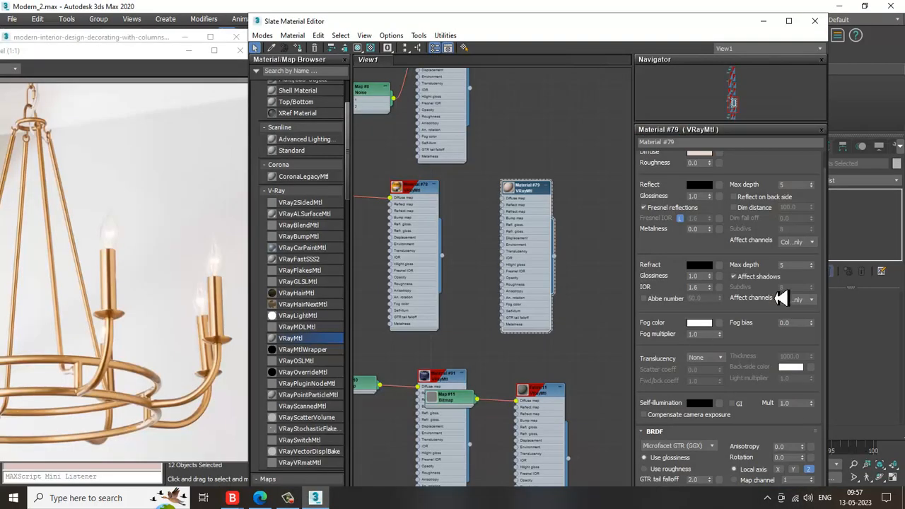
click(788, 20)
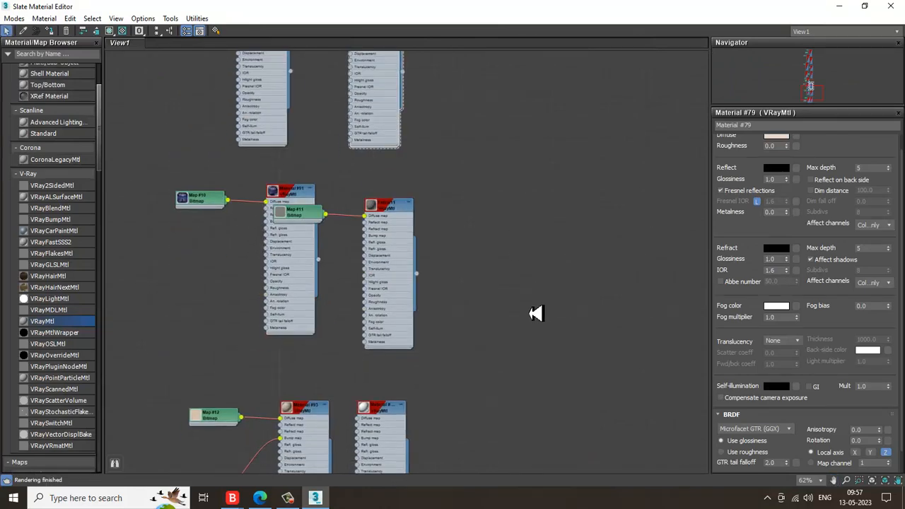
middle_drag(335, 446, 358, 217)
drag(59, 324, 361, 381)
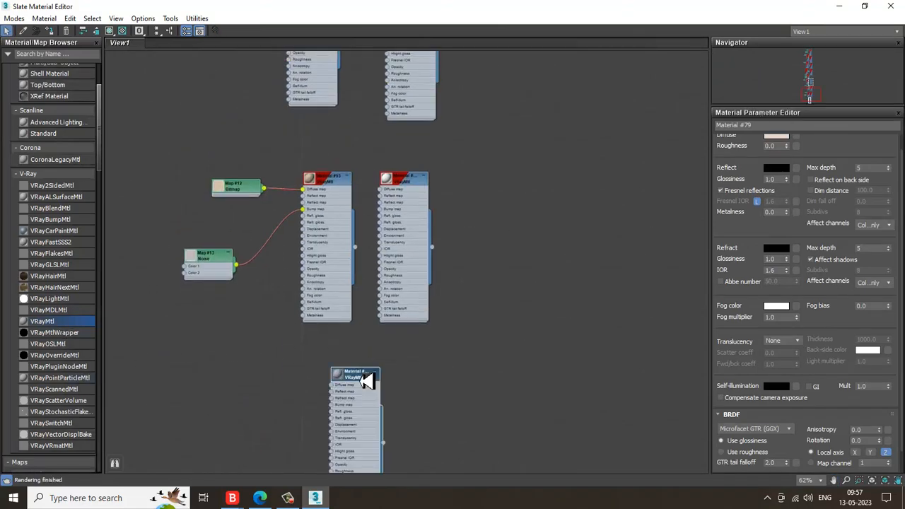
double_click(367, 380)
scroll(376, 384, up, 3)
drag(793, 126, 610, 129)
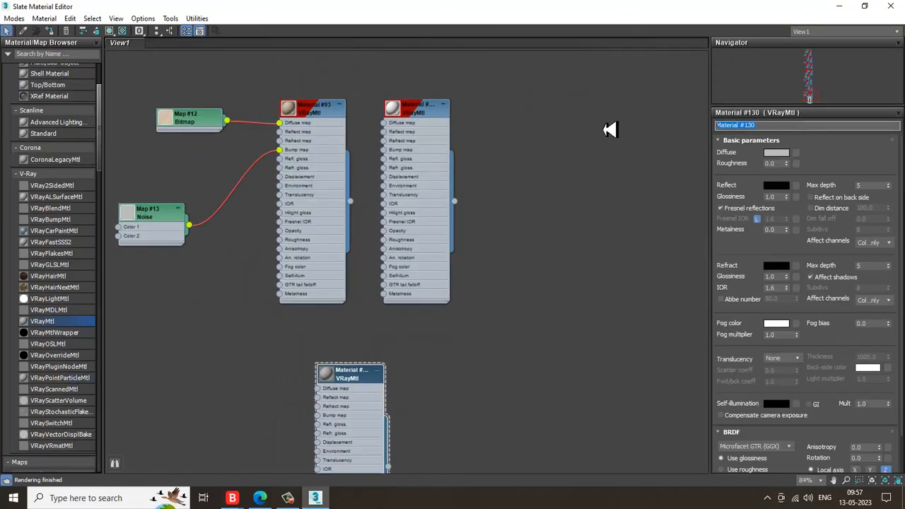
text(Gold)
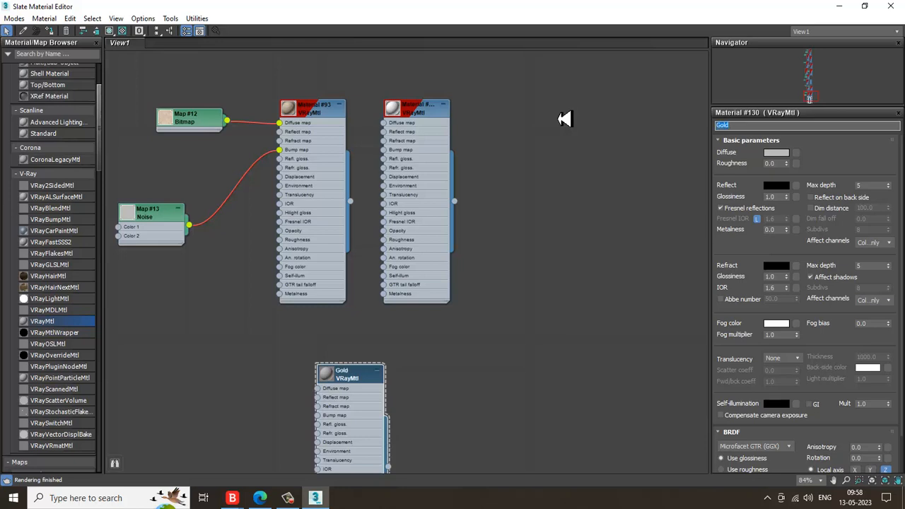
Set the Gold material's diffuse colour to black and enlarge its preview with the background shown.
click(777, 153)
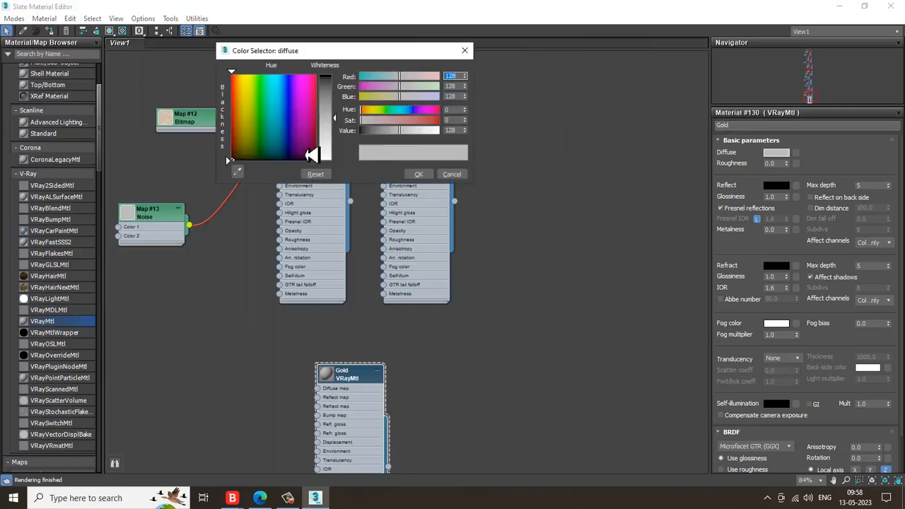
drag(335, 119, 335, 84)
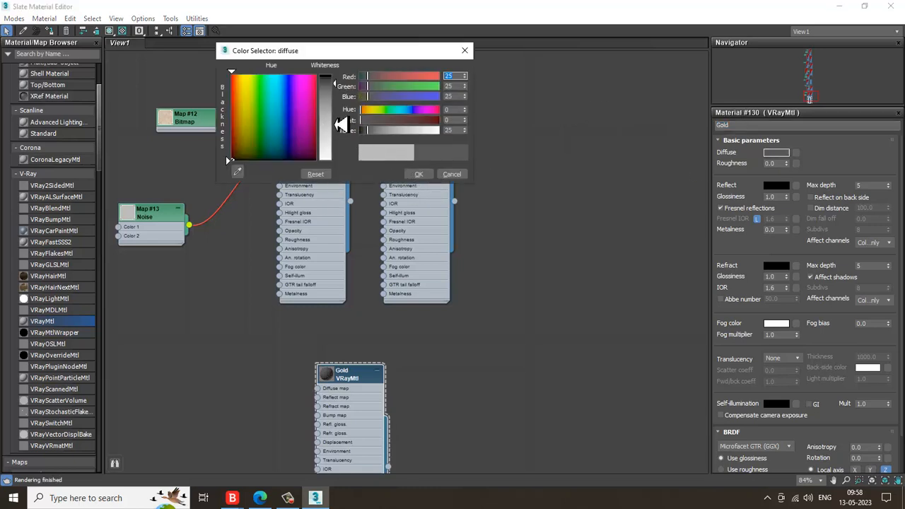
drag(338, 124, 338, 72)
click(418, 174)
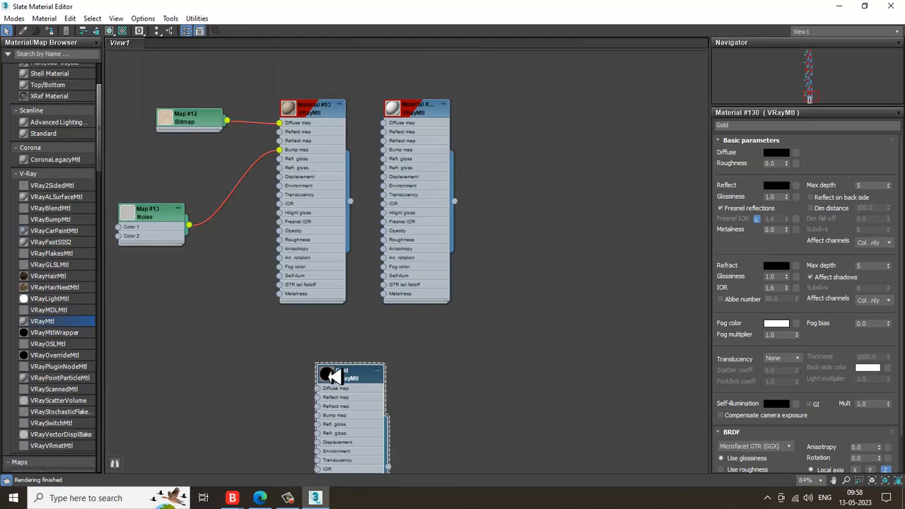
double_click(329, 374)
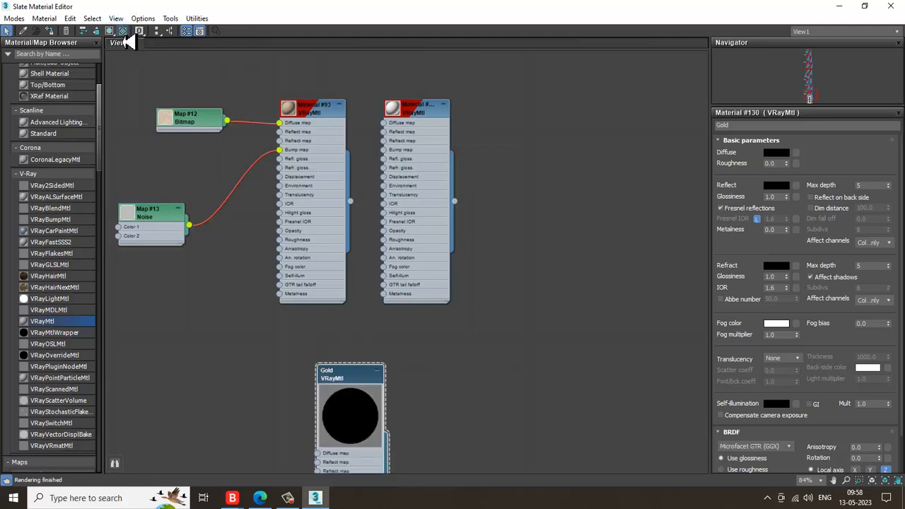
click(123, 31)
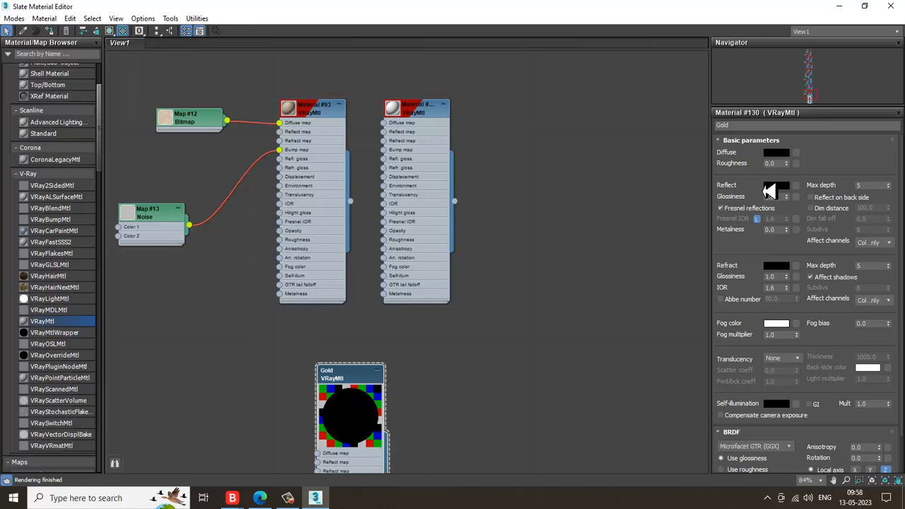
Set the Gold material's reflection colour to red 246, green 183, blue 72.
click(777, 188)
click(244, 99)
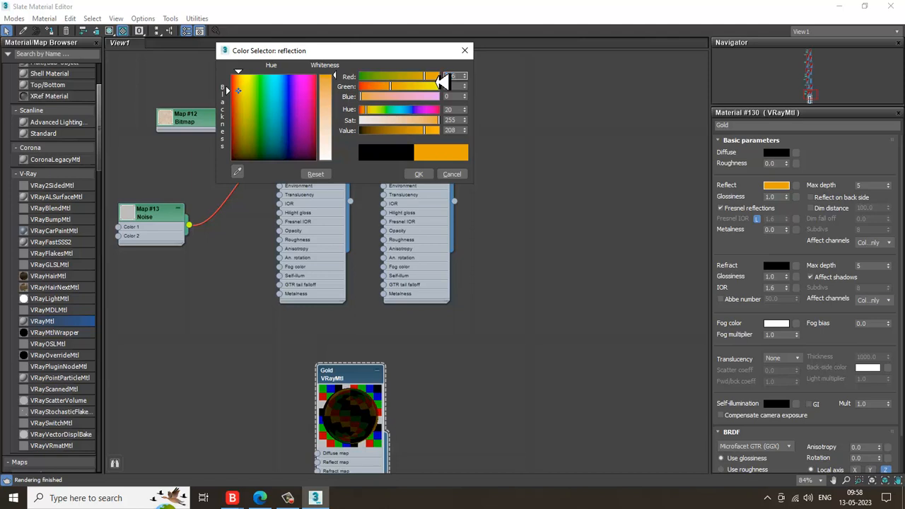
click(436, 77)
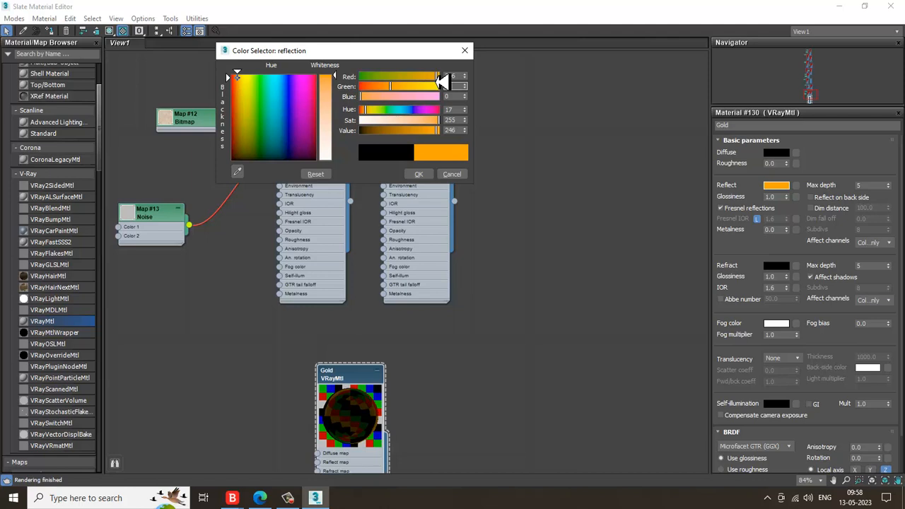
key(Tab)
text(7)
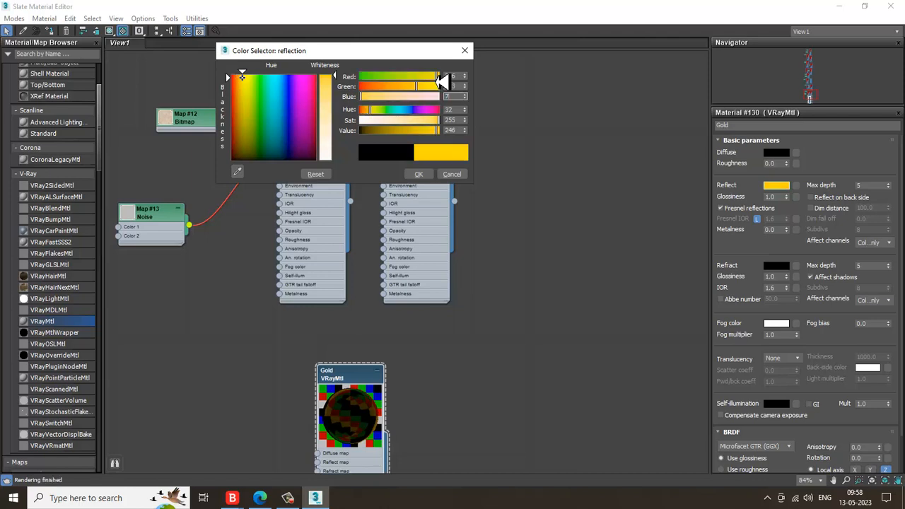
text(2)
key(Return)
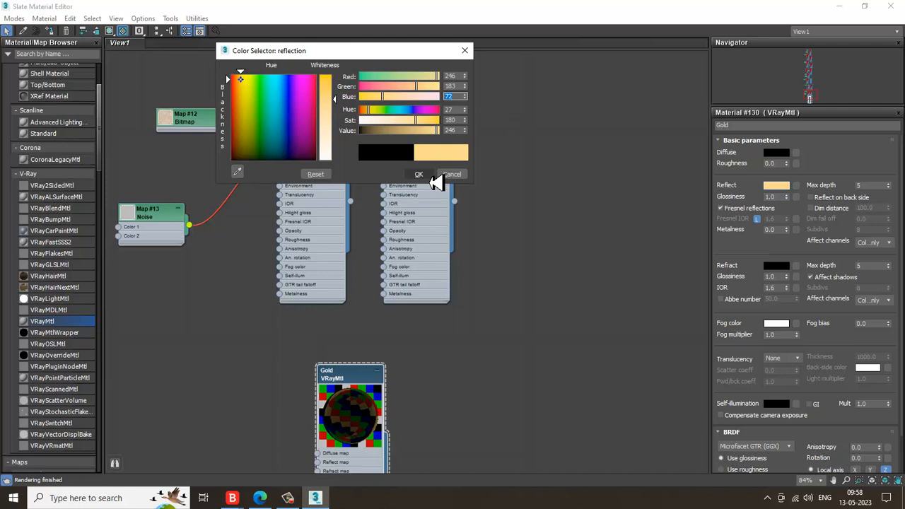
click(427, 176)
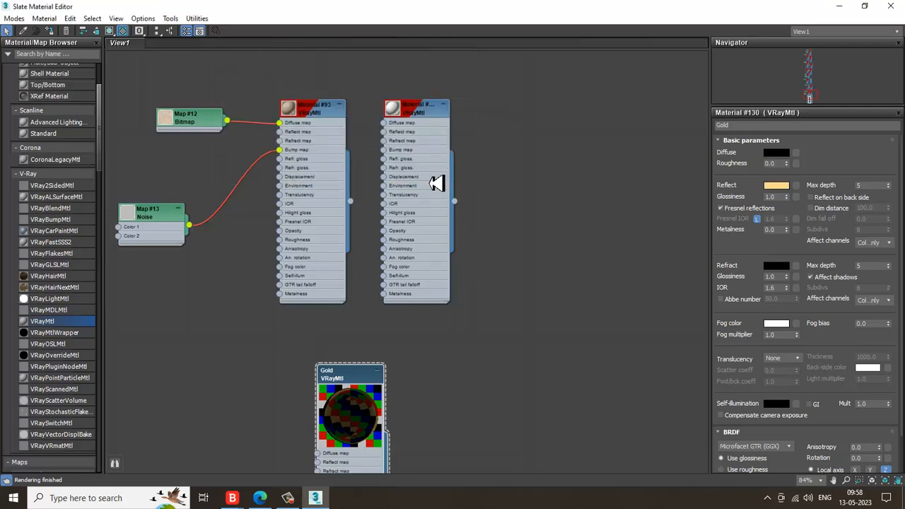
Compare the Gold material with the Fresnel IOR lock and Fresnel reflections on and off, leaving Fresnel reflections off.
click(776, 197)
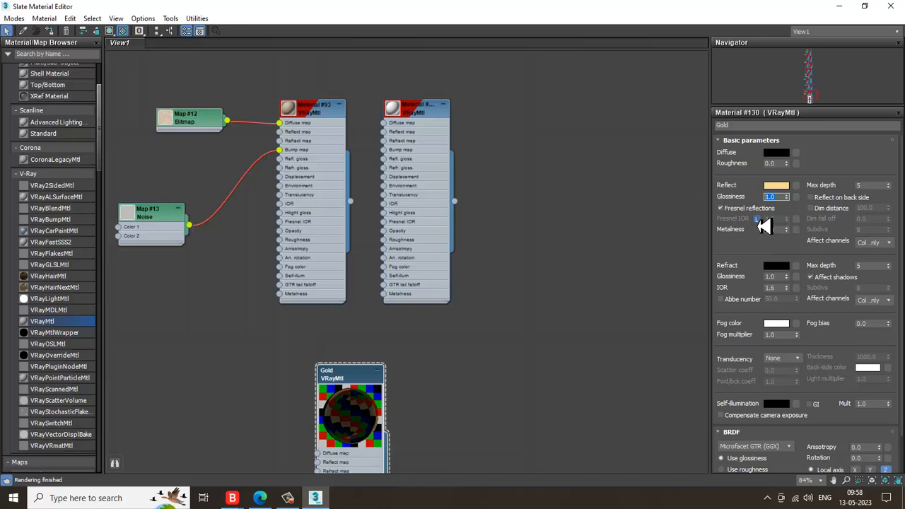
click(759, 220)
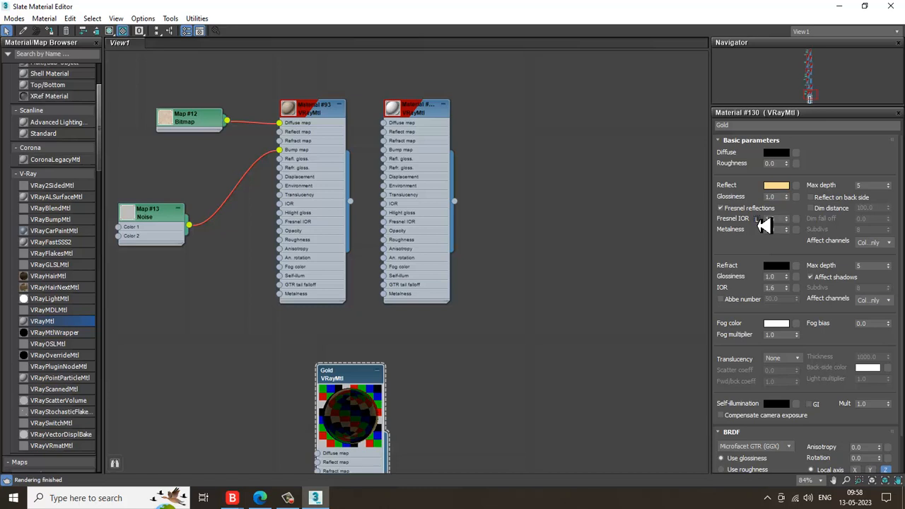
click(758, 220)
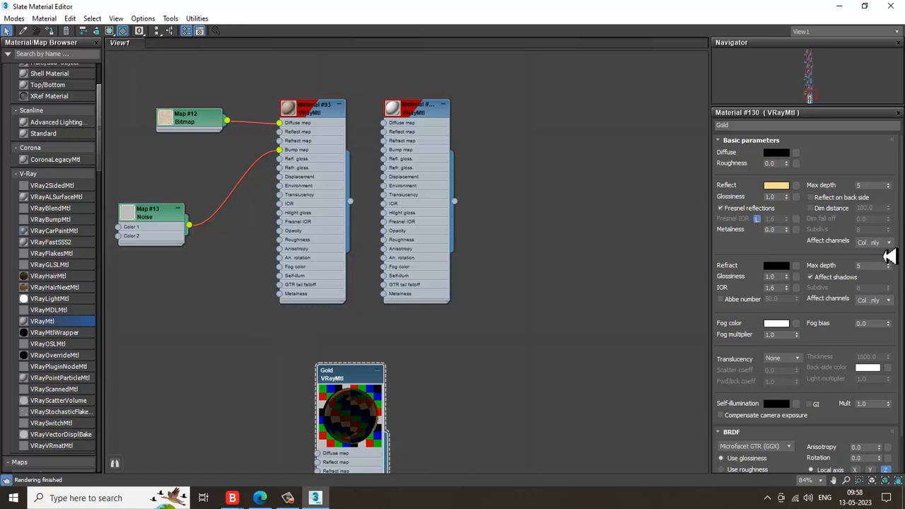
click(757, 220)
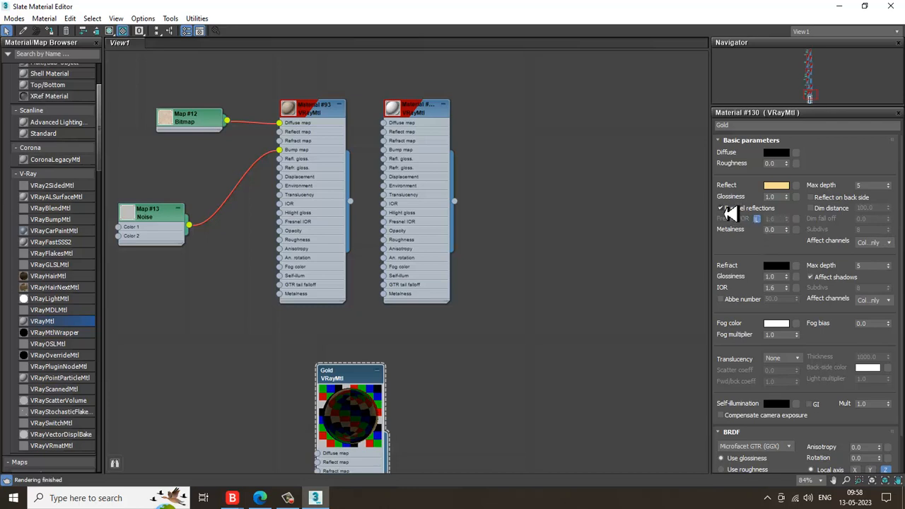
click(722, 209)
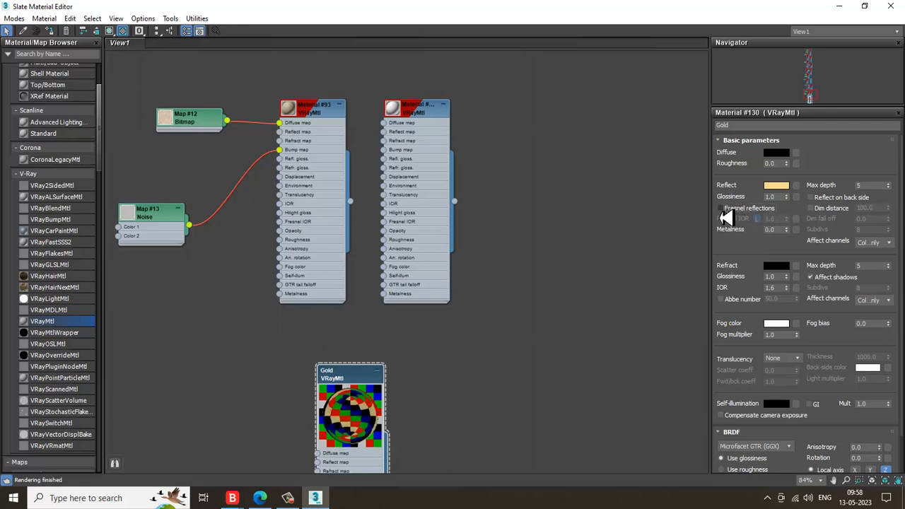
click(720, 209)
click(721, 209)
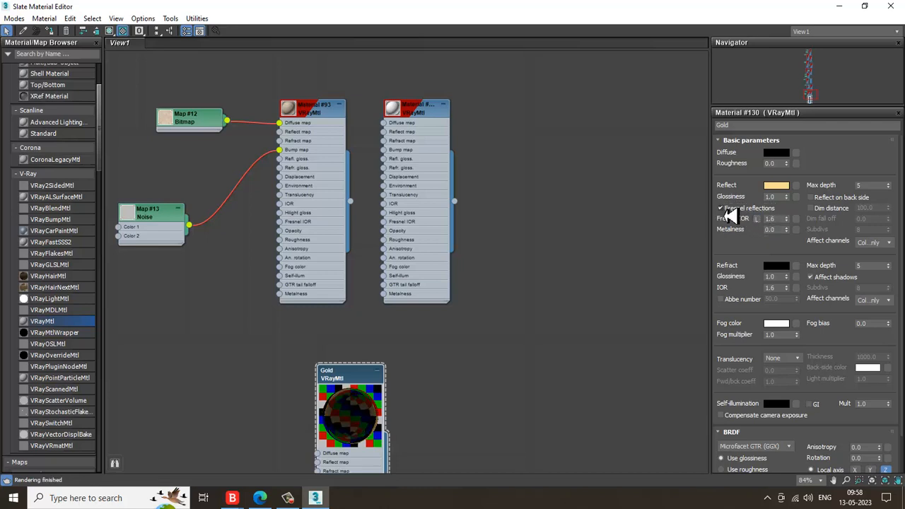
click(720, 208)
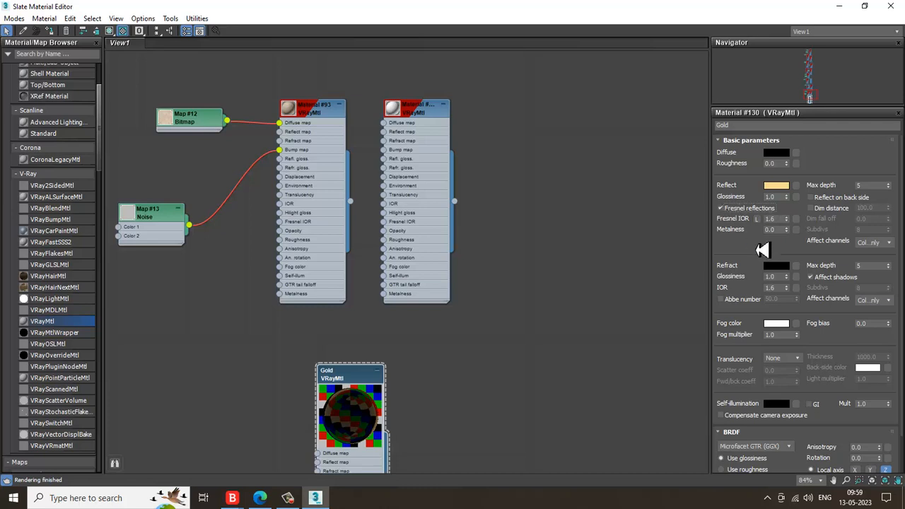
click(722, 209)
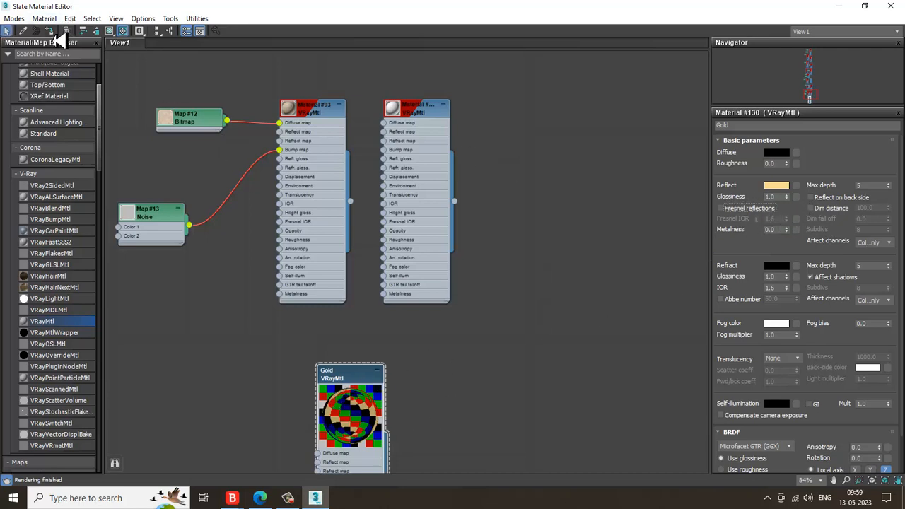
Assign the Gold material to the selected chandelier parts and run a short test render of the scene.
click(839, 6)
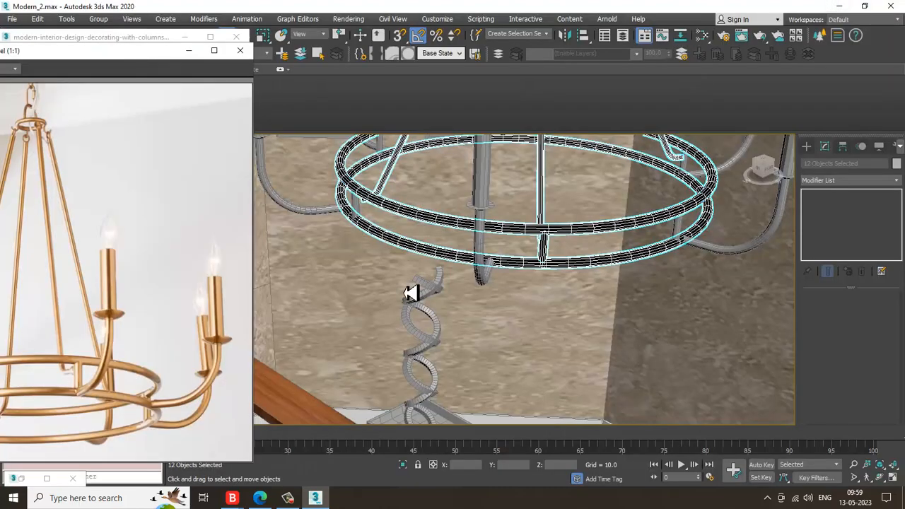
alt+middle_drag(494, 294, 460, 350)
click(350, 19)
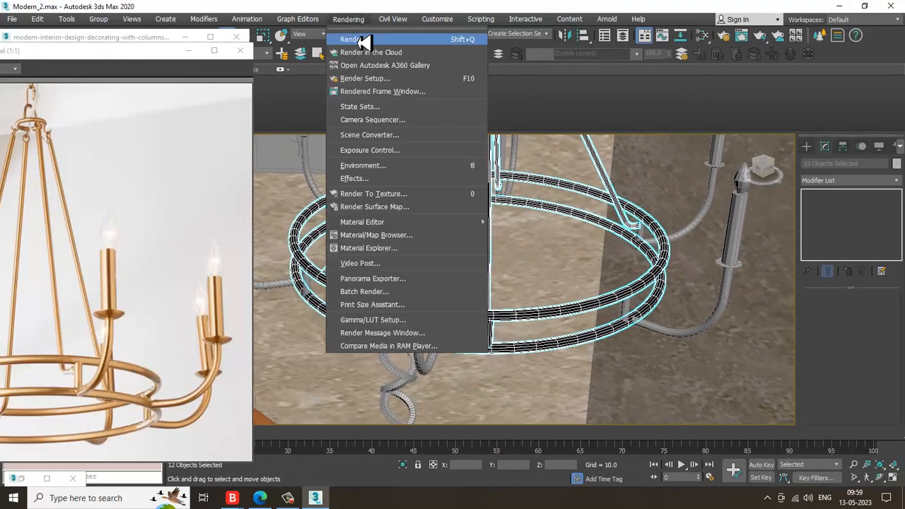
click(363, 37)
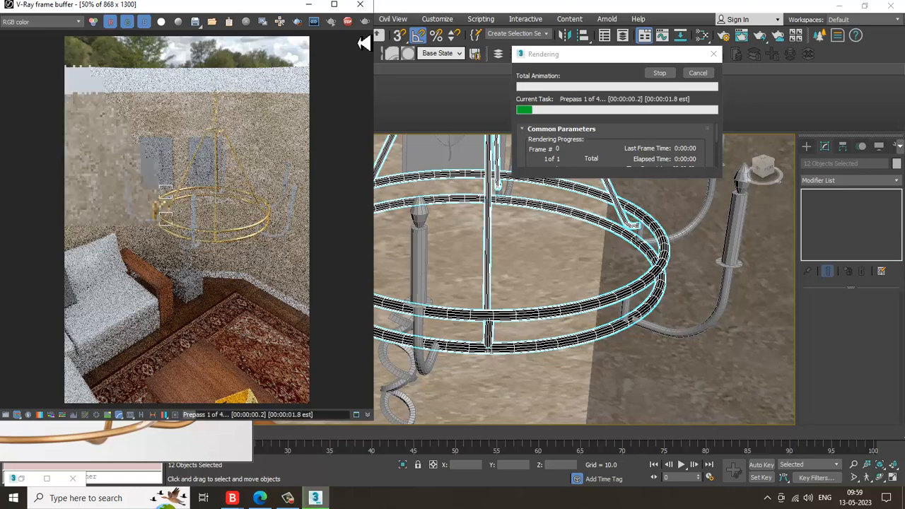
key(Escape)
click(361, 5)
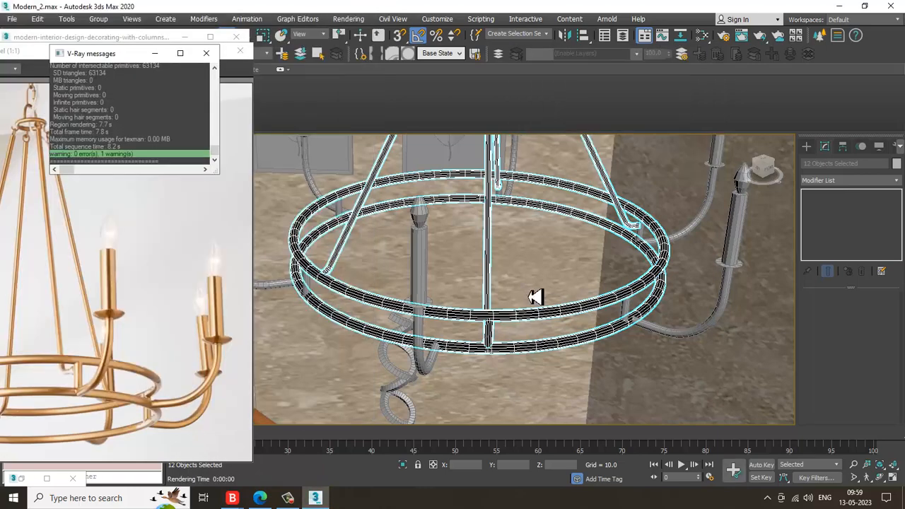
Attach the chandelier's other five candle arms to the first one so all six form a single editable poly.
alt+middle_drag(535, 298, 513, 307)
scroll(514, 307, up, 6)
scroll(517, 286, down, 8)
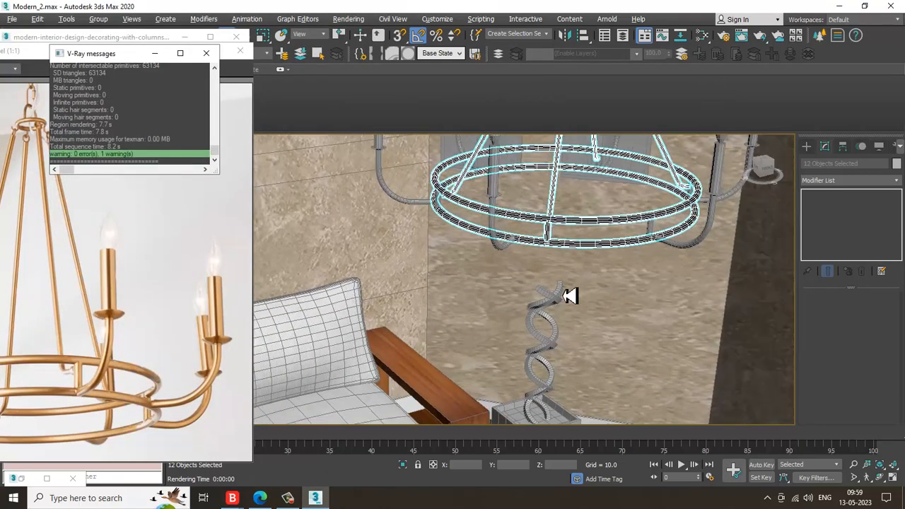
mouse_move(570, 296)
alt+middle_down()
mouse_move(542, 297)
mouse_move(559, 277)
mouse_move(558, 304)
alt+middle_up()
alt+middle_drag(558, 304, 500, 278)
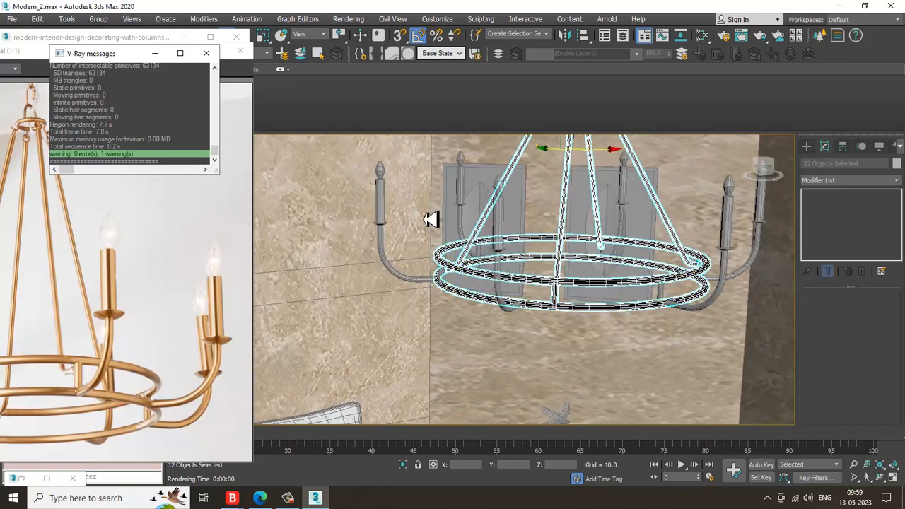
click(393, 205)
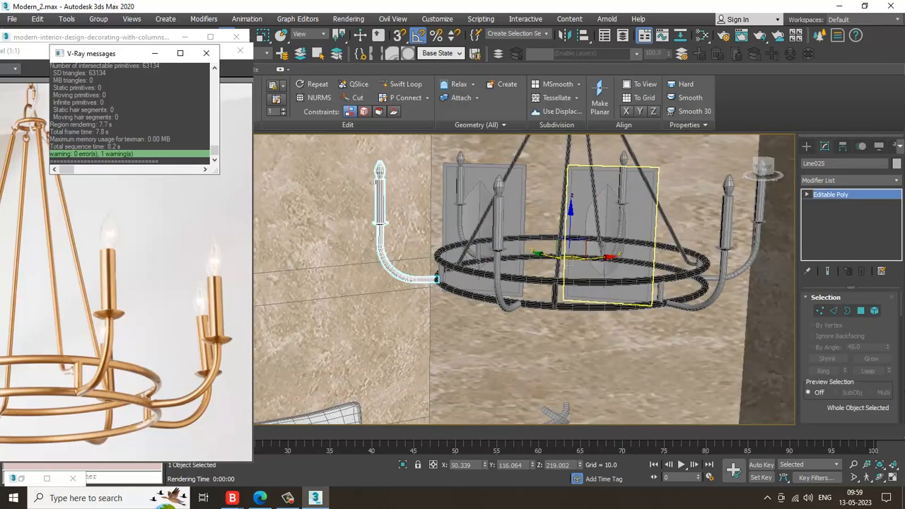
drag(897, 363, 884, 76)
drag(819, 363, 828, 422)
click(824, 328)
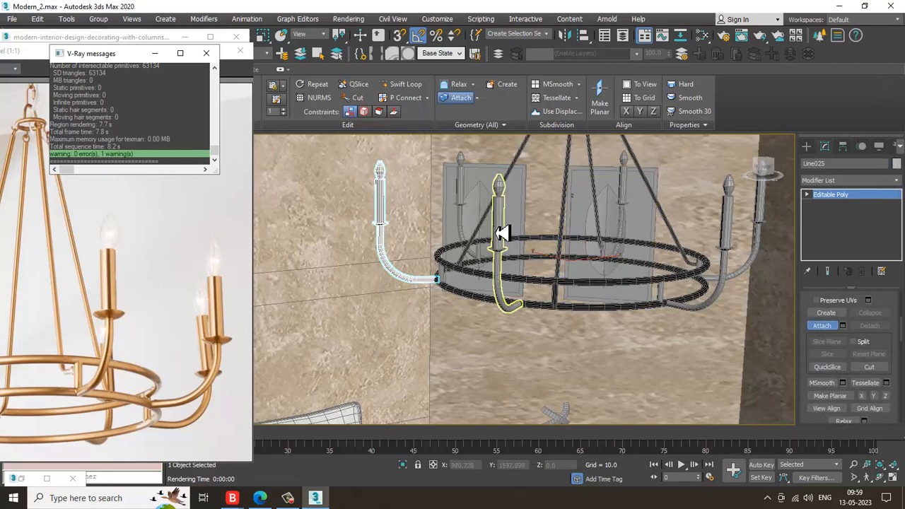
click(499, 234)
click(464, 183)
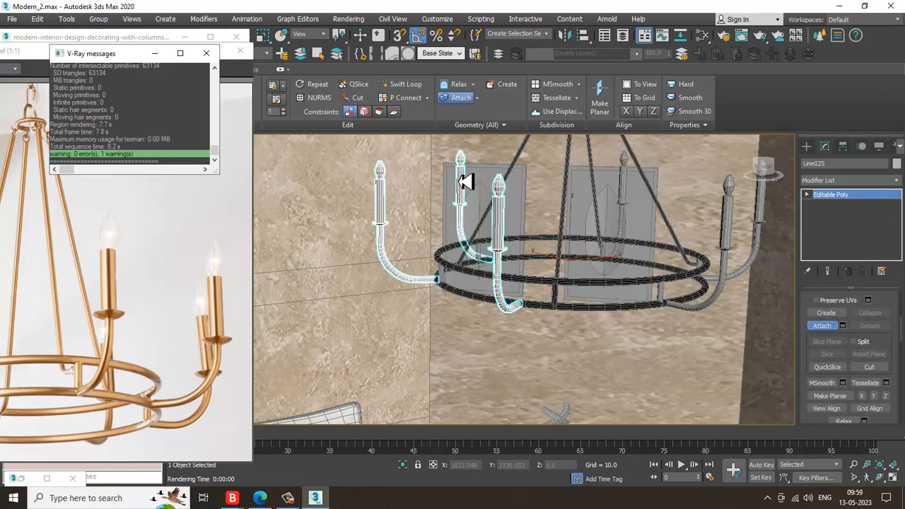
click(629, 199)
click(733, 222)
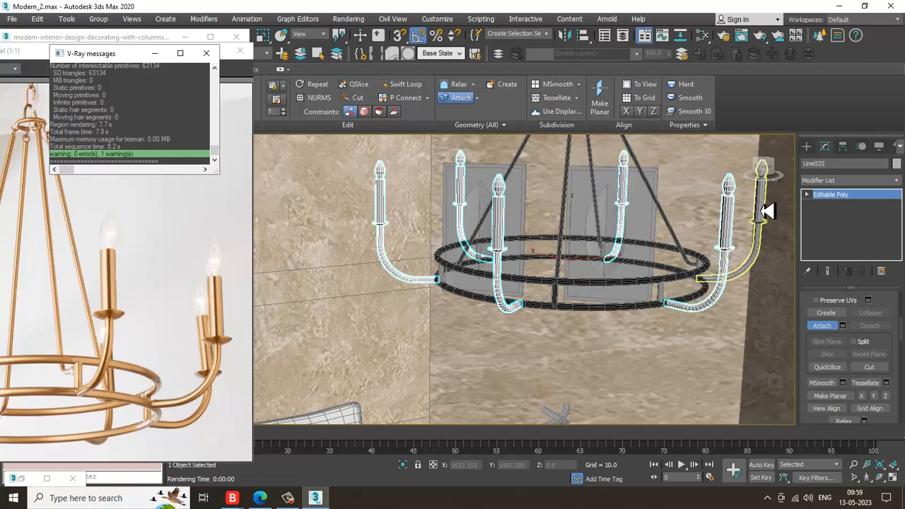
click(764, 208)
In the front view, select the polygons of the six candle arms, leaving out the flame-shaped bulbs at their tips.
key(w)
key(4)
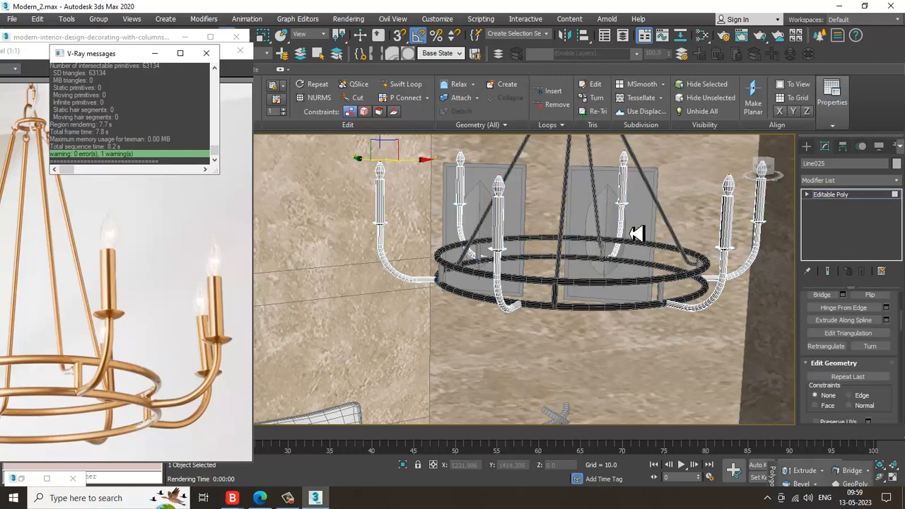
key(alt+w)
middle_click(616, 208)
key(alt+w)
key(z)
scroll(525, 287, down, 3)
middle_drag(514, 292, 451, 271)
drag(734, 448, 729, 444)
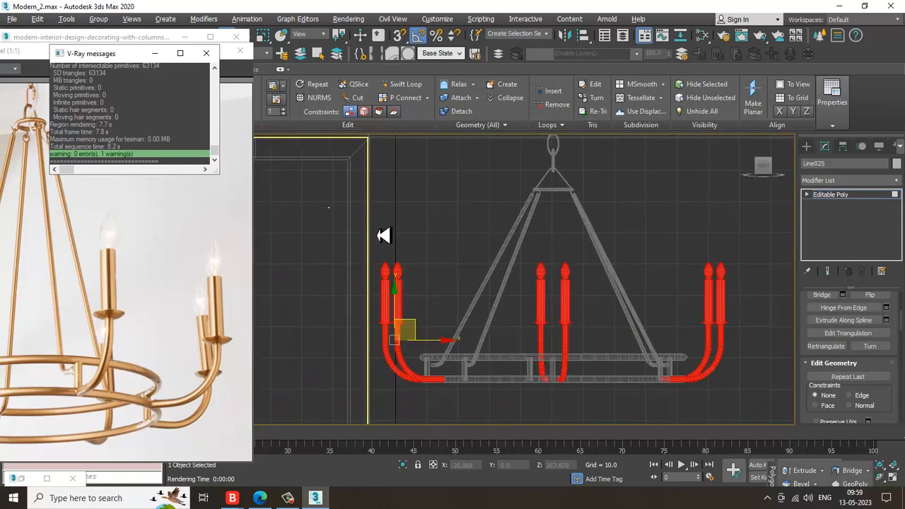
alt+drag(837, 285, 841, 286)
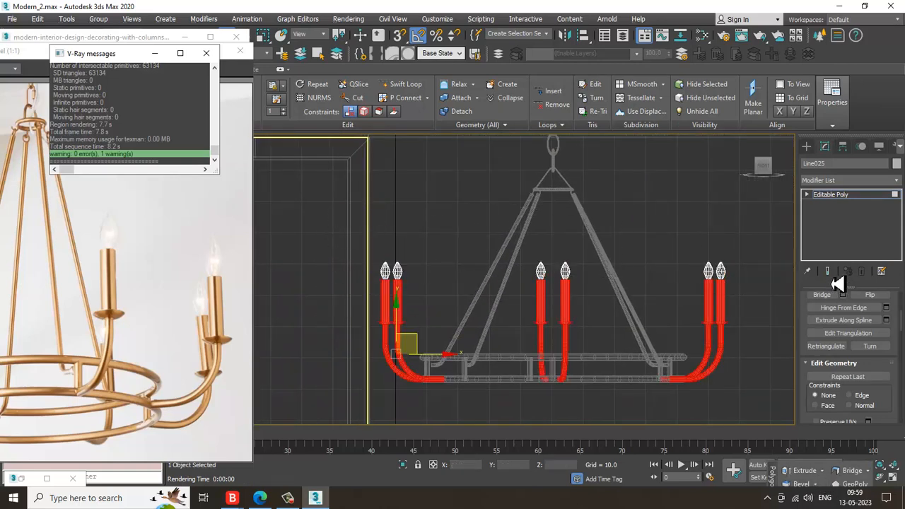
Assign the Gold material to the selected candle-arm polygons.
scroll(656, 290, up, 4)
middle_drag(624, 299, 672, 286)
scroll(671, 294, down, 2)
key(alt+w)
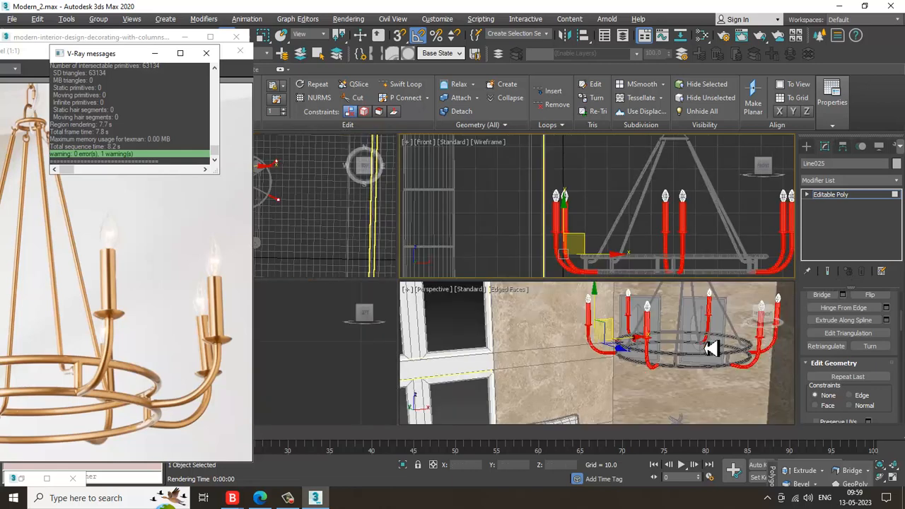
key(m)
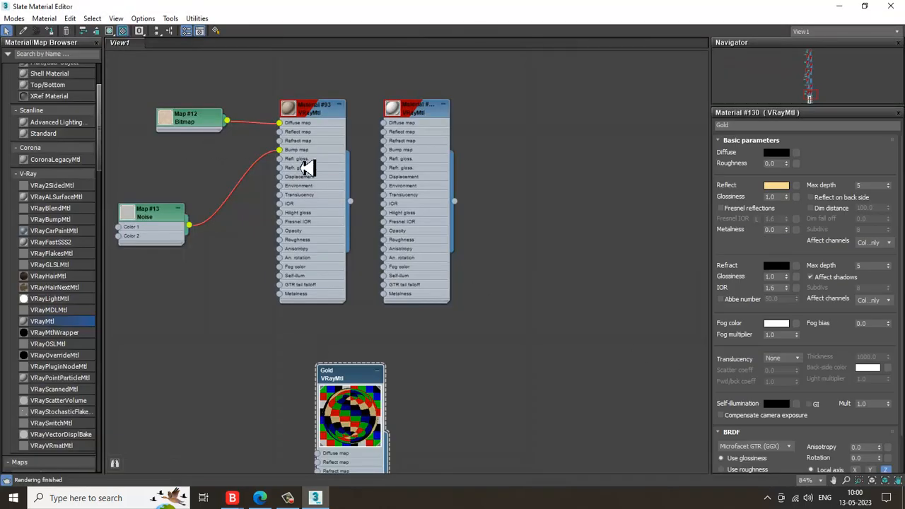
middle_drag(457, 406, 485, 306)
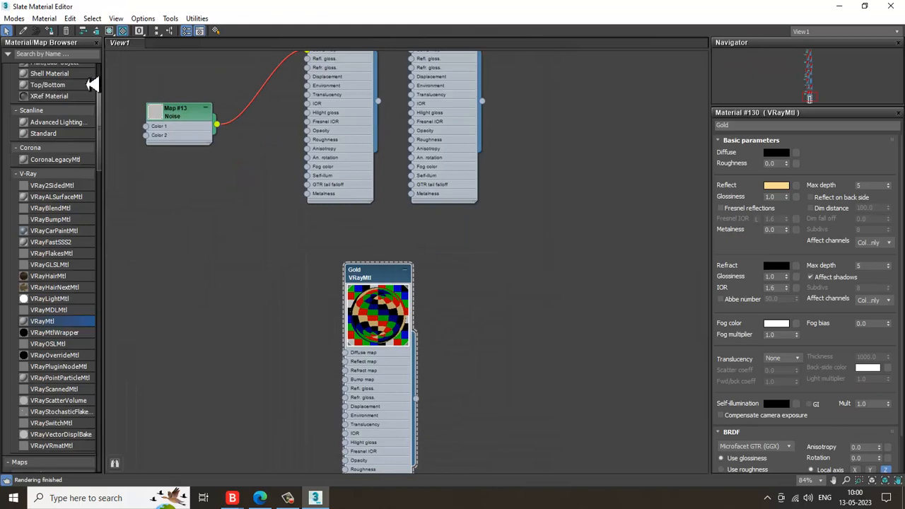
click(840, 6)
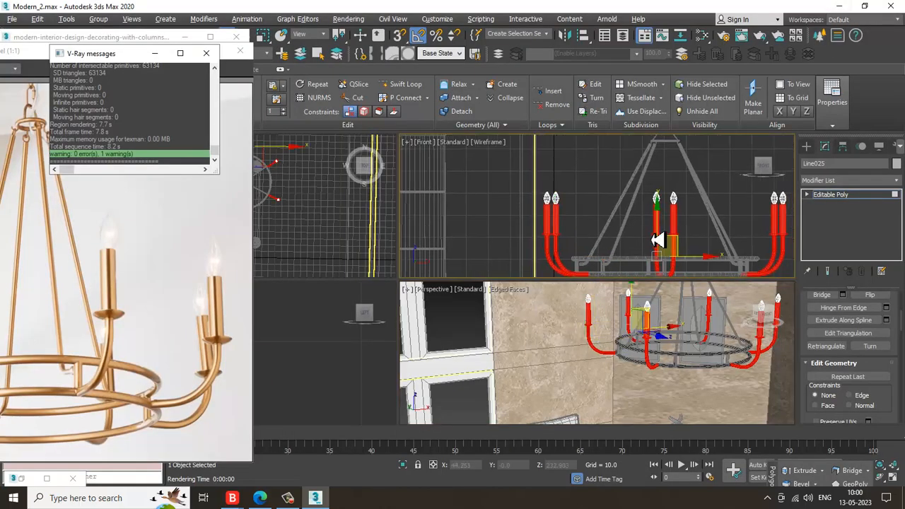
Invert the polygon selection so only the chandelier bulbs are selected, and add a new VRayMtl beside the Gold material.
key(alt+w)
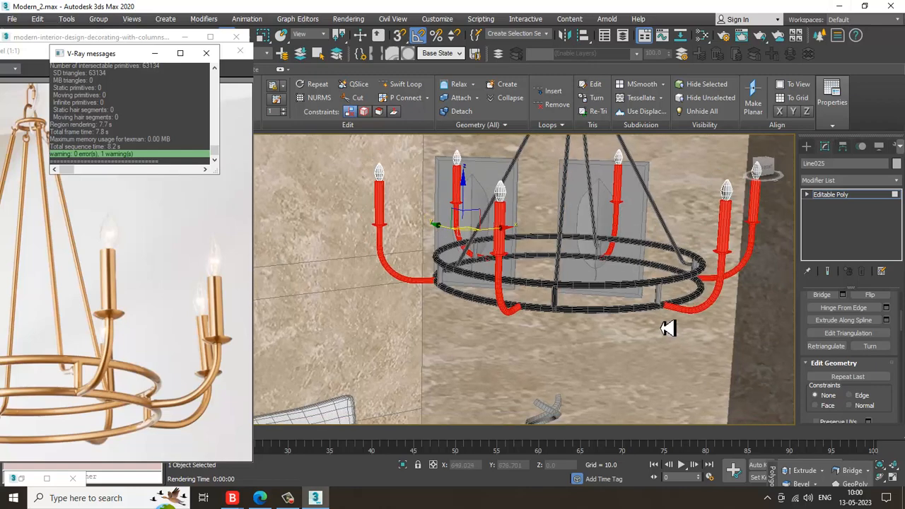
key(ctrl+i)
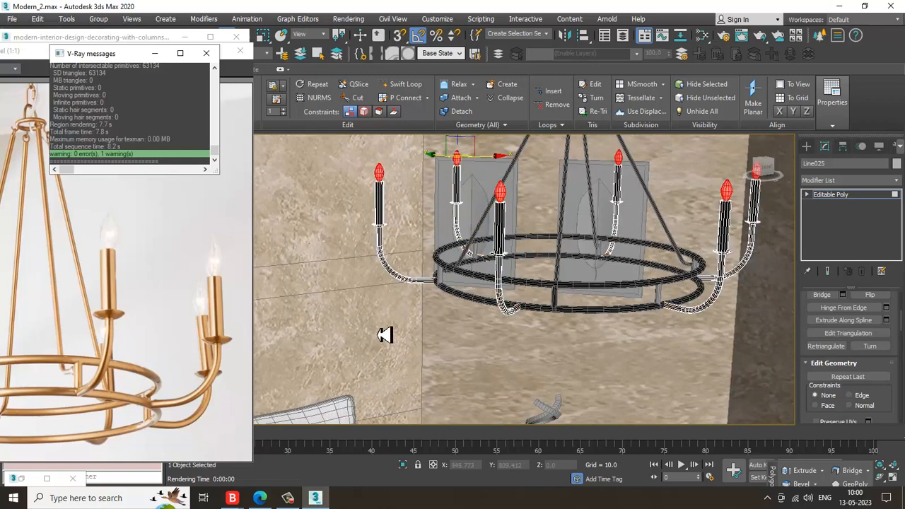
key(m)
middle_drag(422, 376, 232, 316)
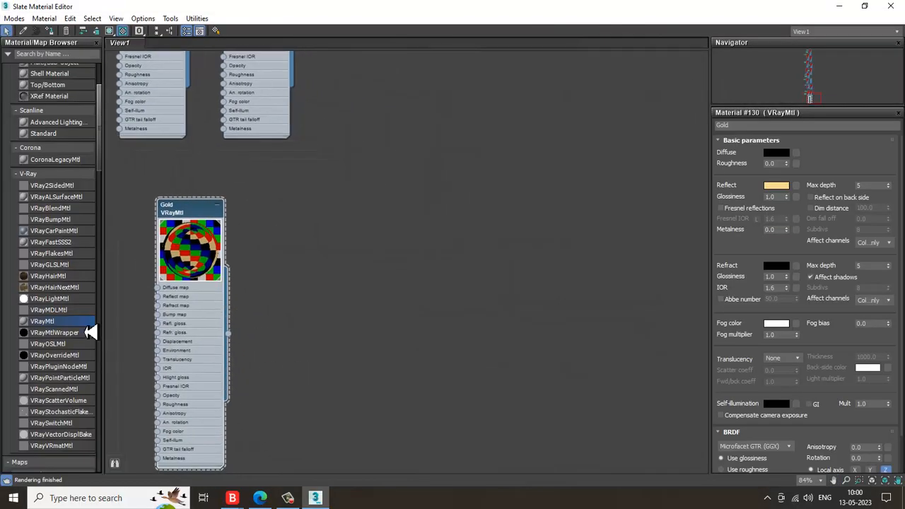
drag(71, 322, 335, 237)
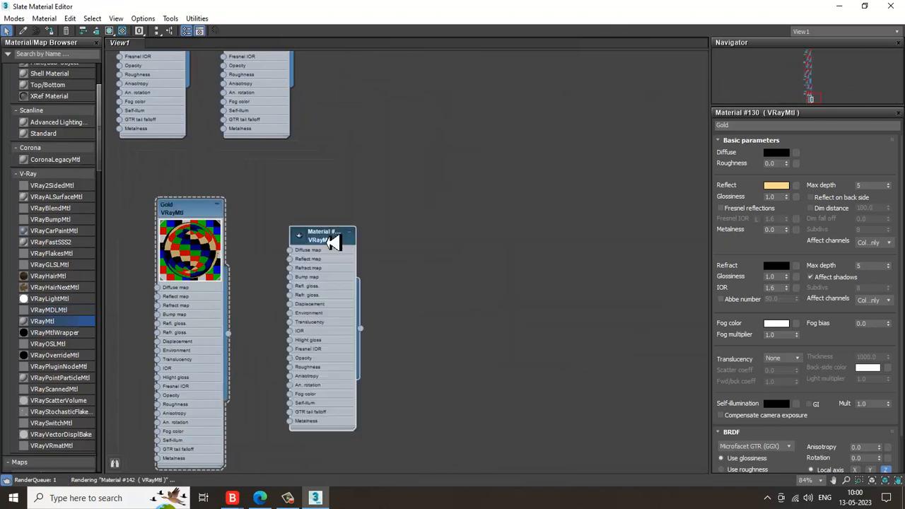
Give the new VRayMtl a dark grey diffuse, near-white refraction, a reflection max depth of 8 and an IOR of 1.8.
click(776, 154)
mouse_move(331, 94)
mouse_down()
mouse_move(346, 126)
mouse_move(346, 86)
mouse_up()
click(420, 174)
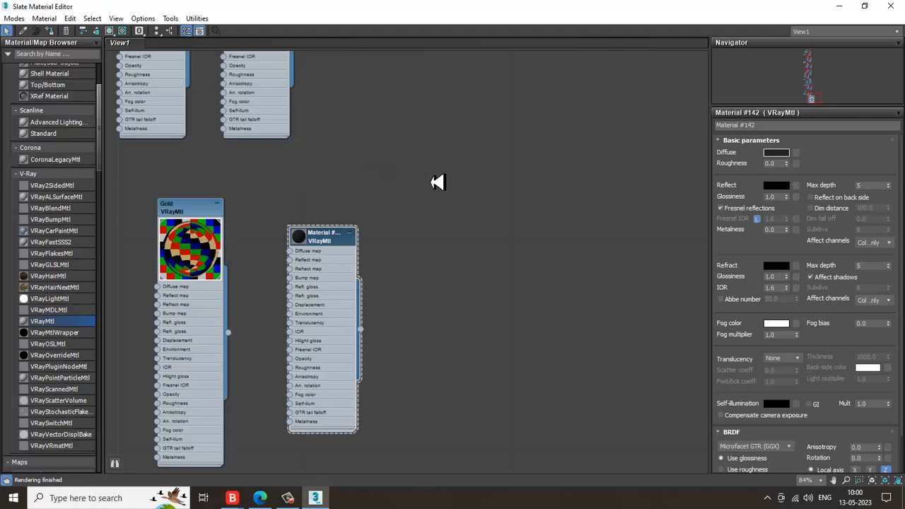
click(776, 267)
drag(333, 79, 346, 150)
click(418, 175)
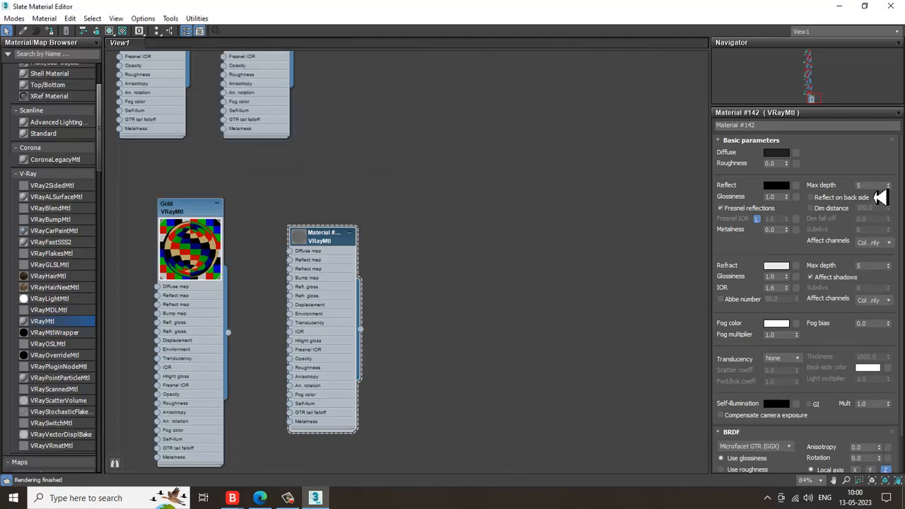
drag(873, 187, 796, 207)
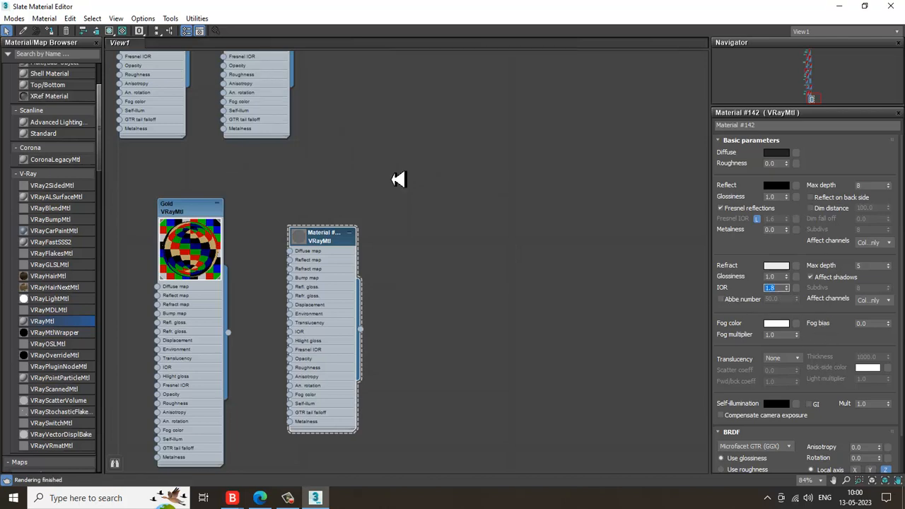
Assign the new glass material to the selected bulb polygons with viewport shading shown, and leave polygon editing.
click(53, 33)
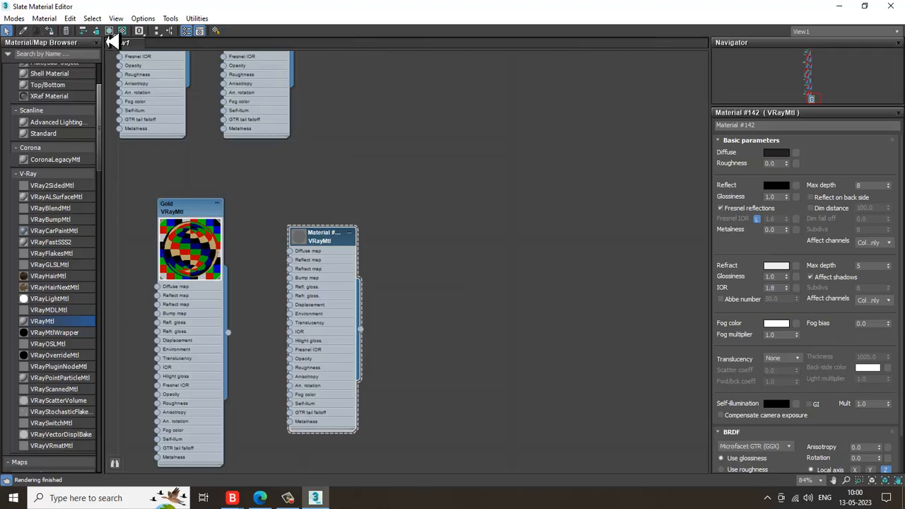
click(110, 32)
click(845, 7)
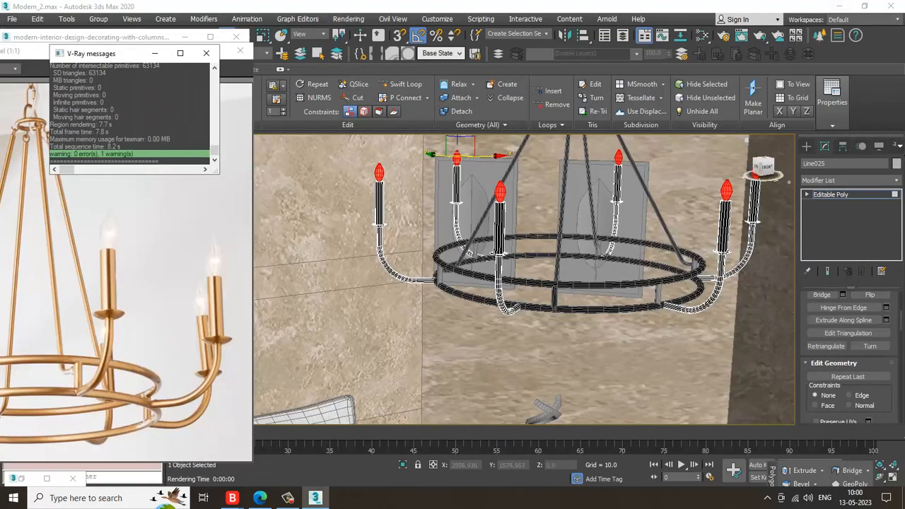
click(862, 196)
Switch to the camera view of the room and run a test render.
key(c)
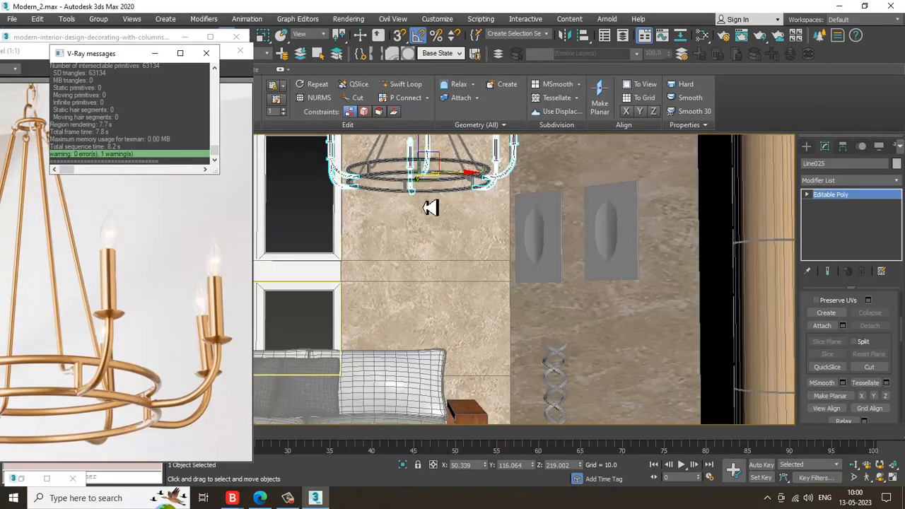
scroll(427, 249, down, 5)
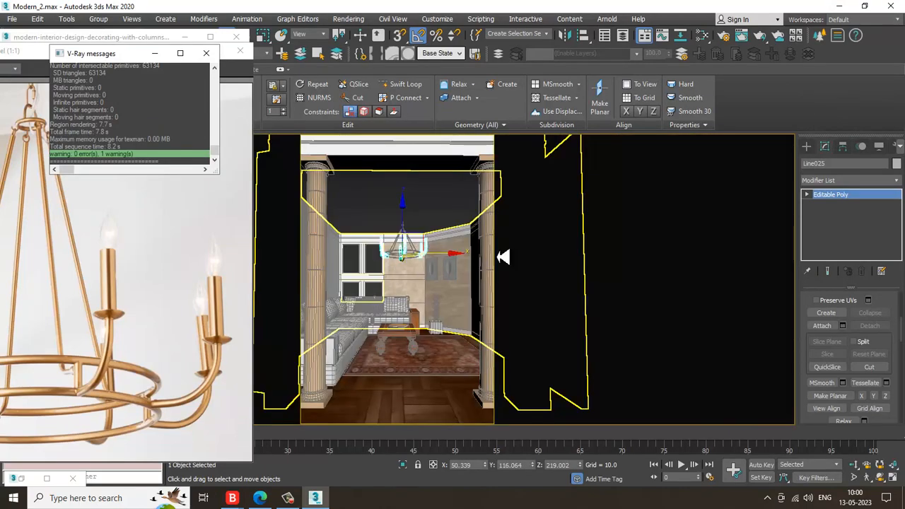
key(shift+q)
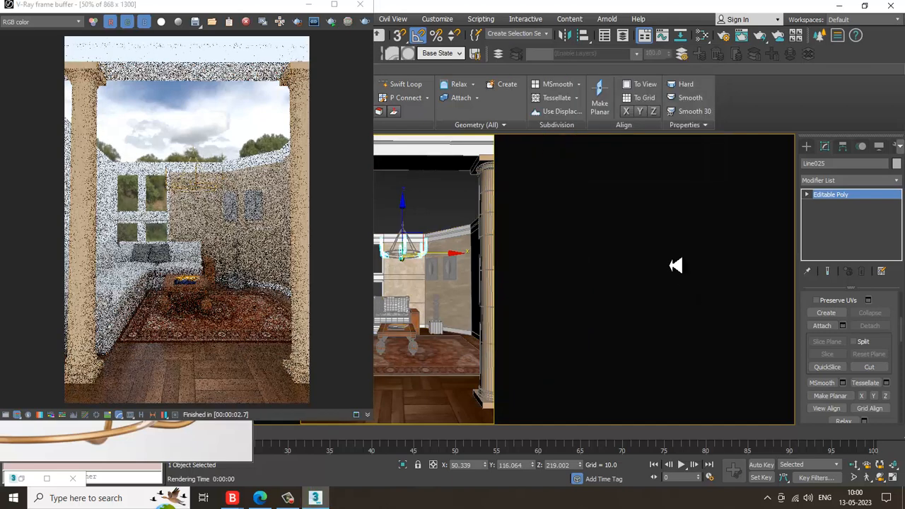
Unhide all hidden scene objects and start another render of the camera view.
right_click(675, 265)
click(717, 201)
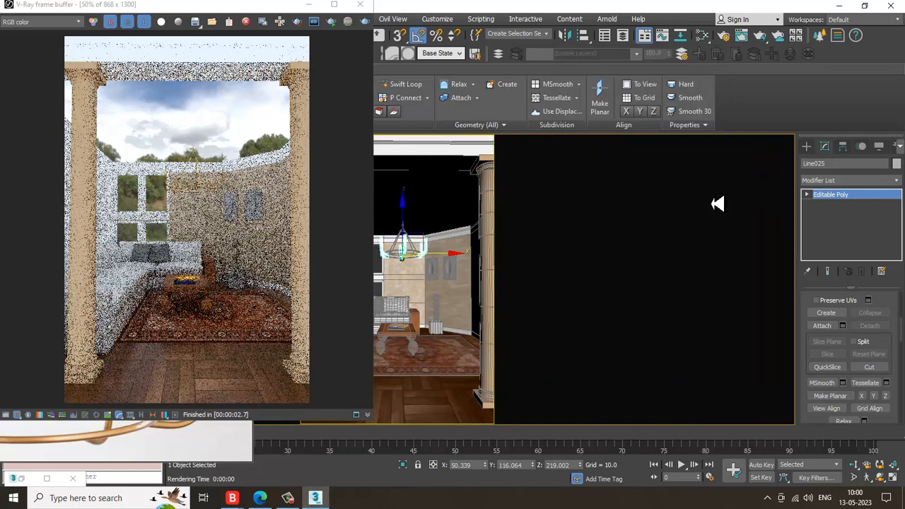
click(365, 22)
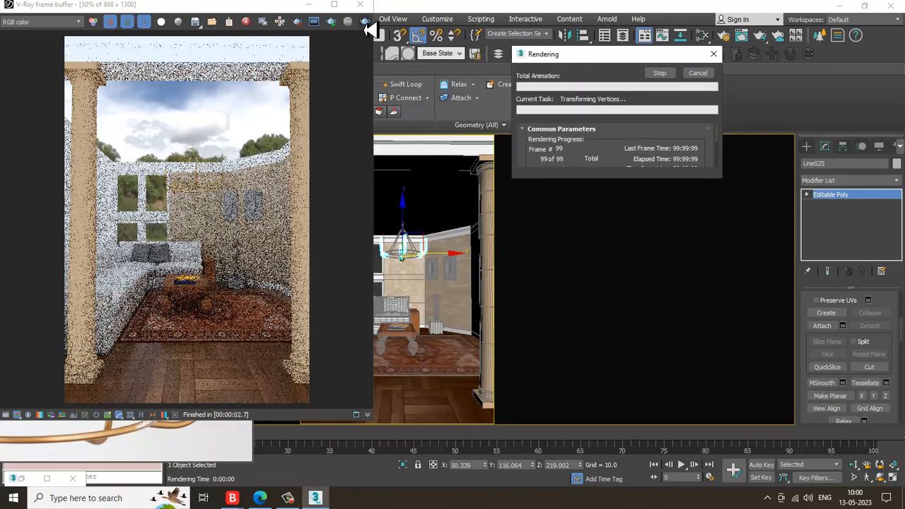